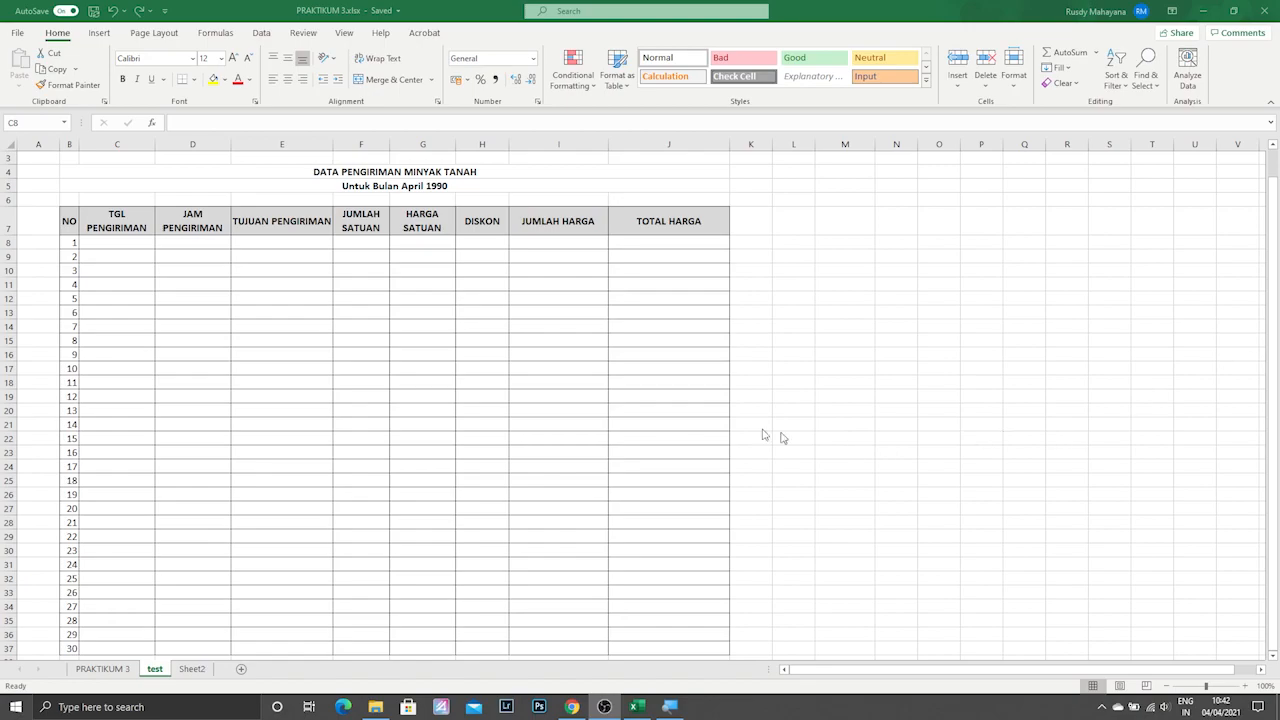
Step: Enter 10000000 in cell D3 of Sheet2 and widen column D to about twice its width
left_click(191, 669)
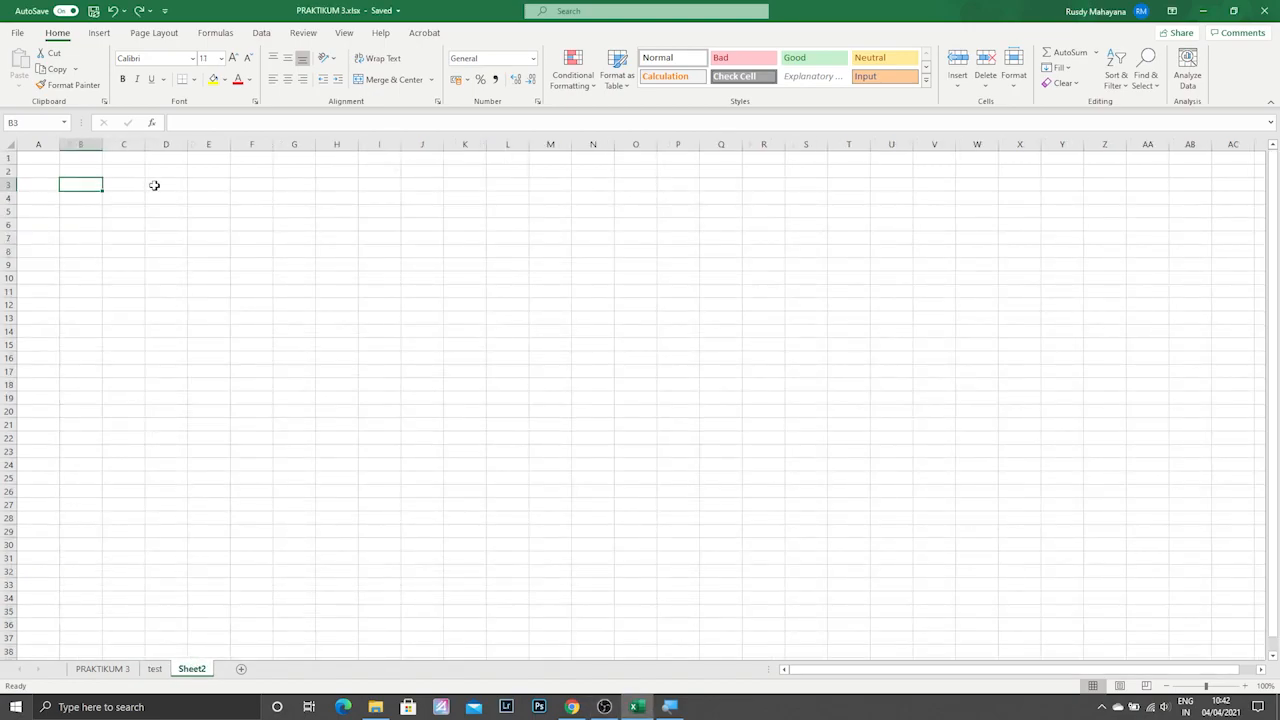
scroll(126, 214, "up", 3, "ctrl")
left_click(235, 222)
left_click(241, 185)
left_click(250, 205)
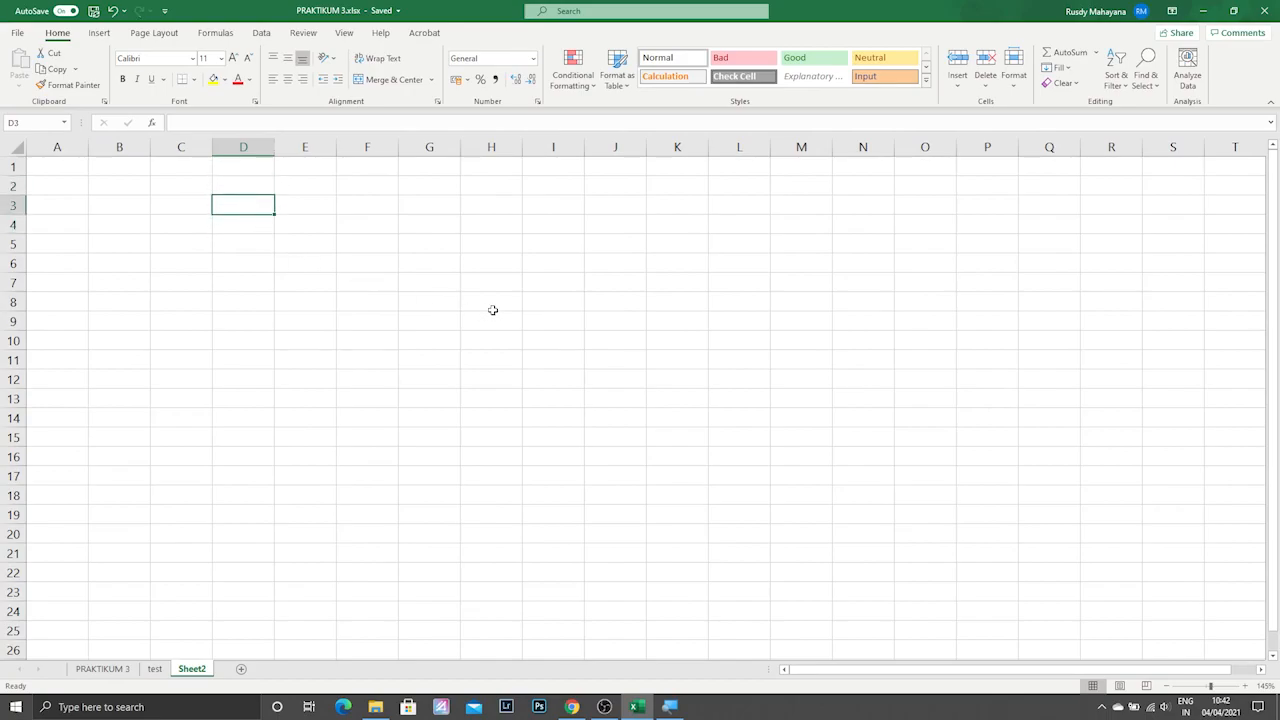
type("10000000")
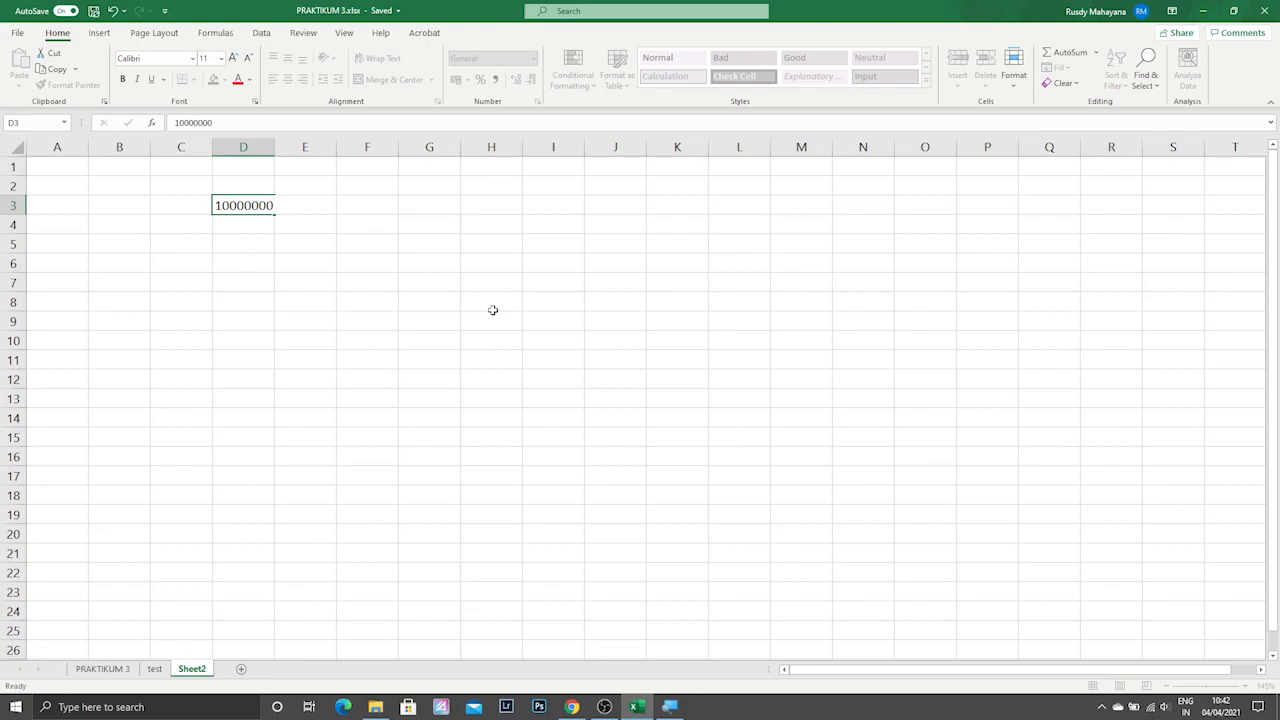
key("Return")
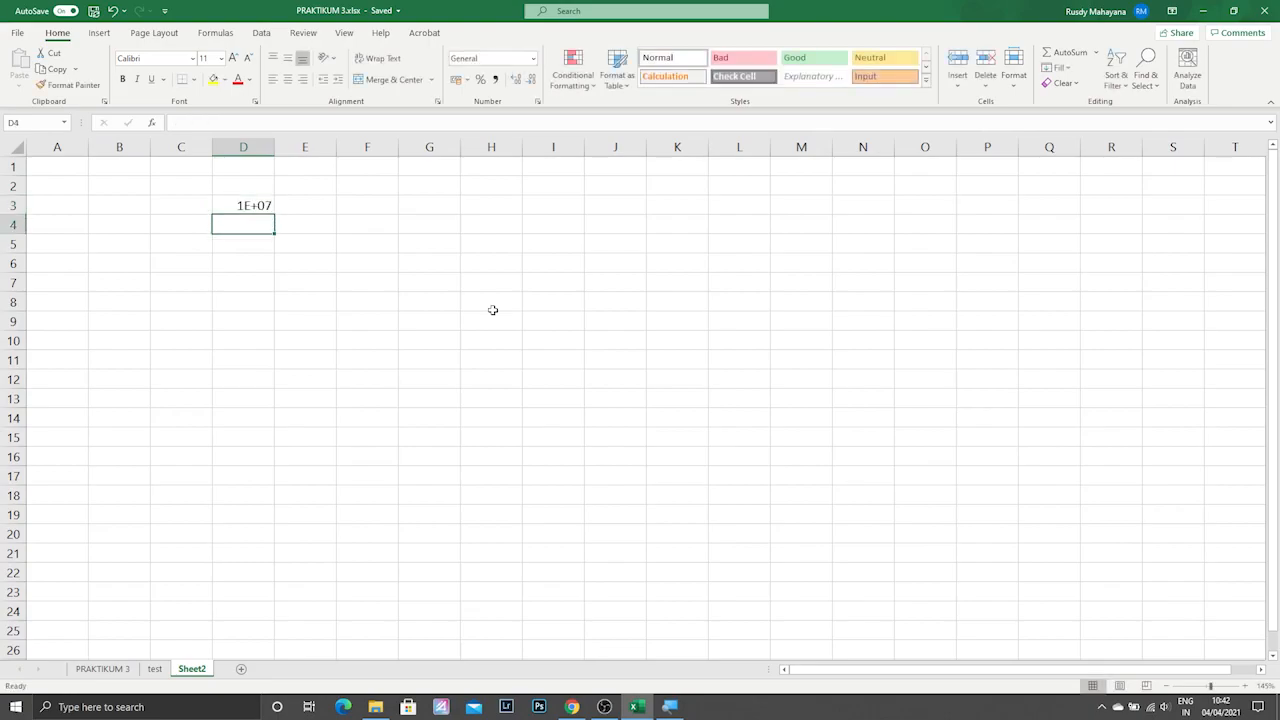
left_click_drag(274, 147, 339, 147)
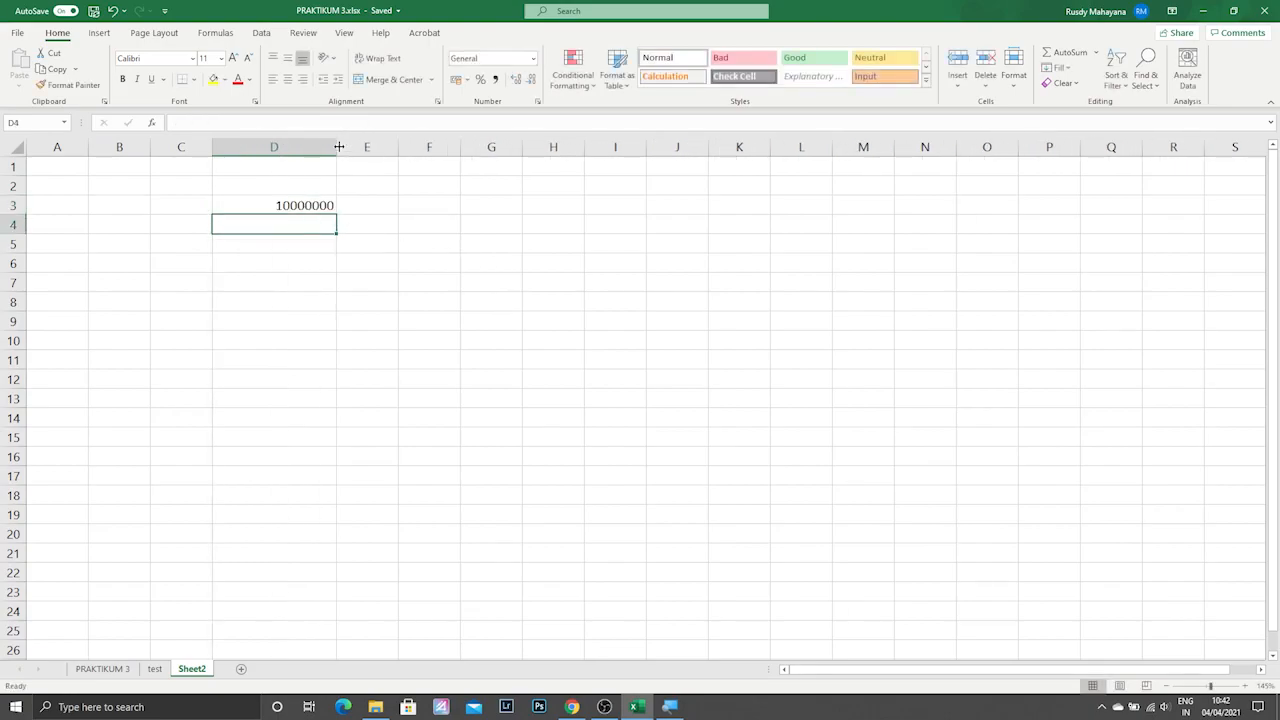
Step: Apply the Accounting number format to the value in cell D3
left_click(313, 207)
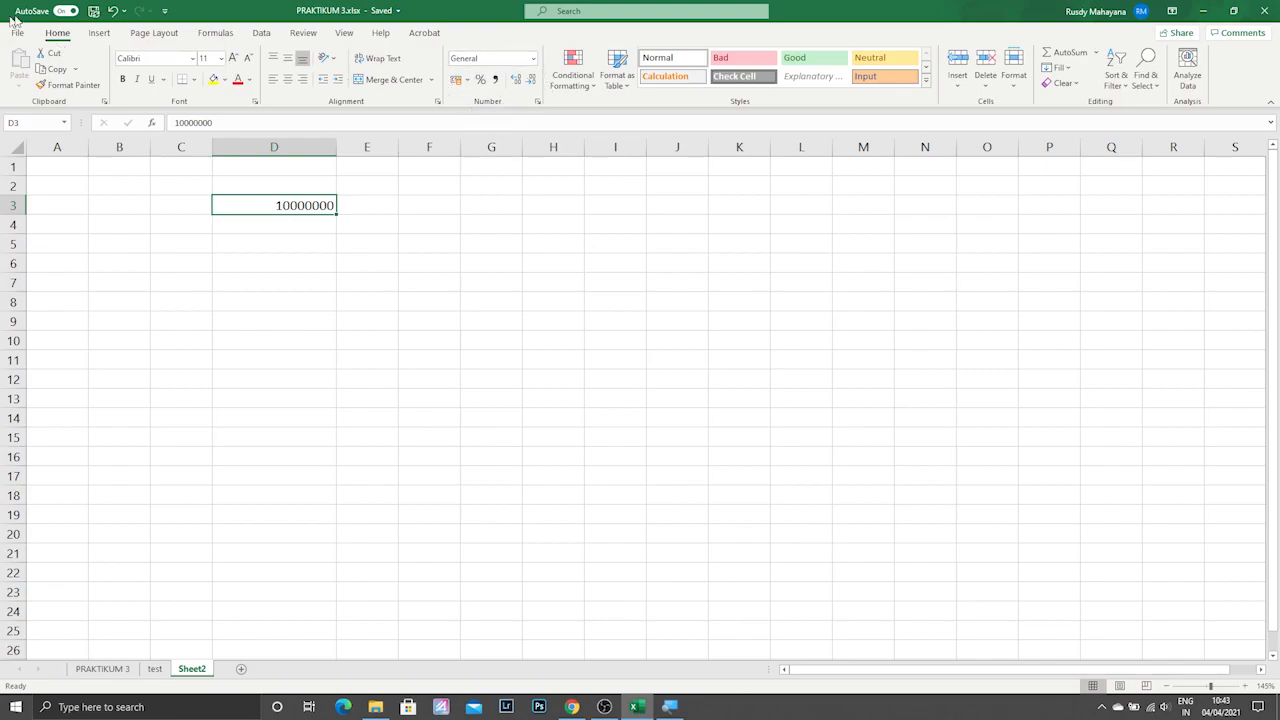
left_click(534, 58)
left_click(534, 59)
left_click(534, 59)
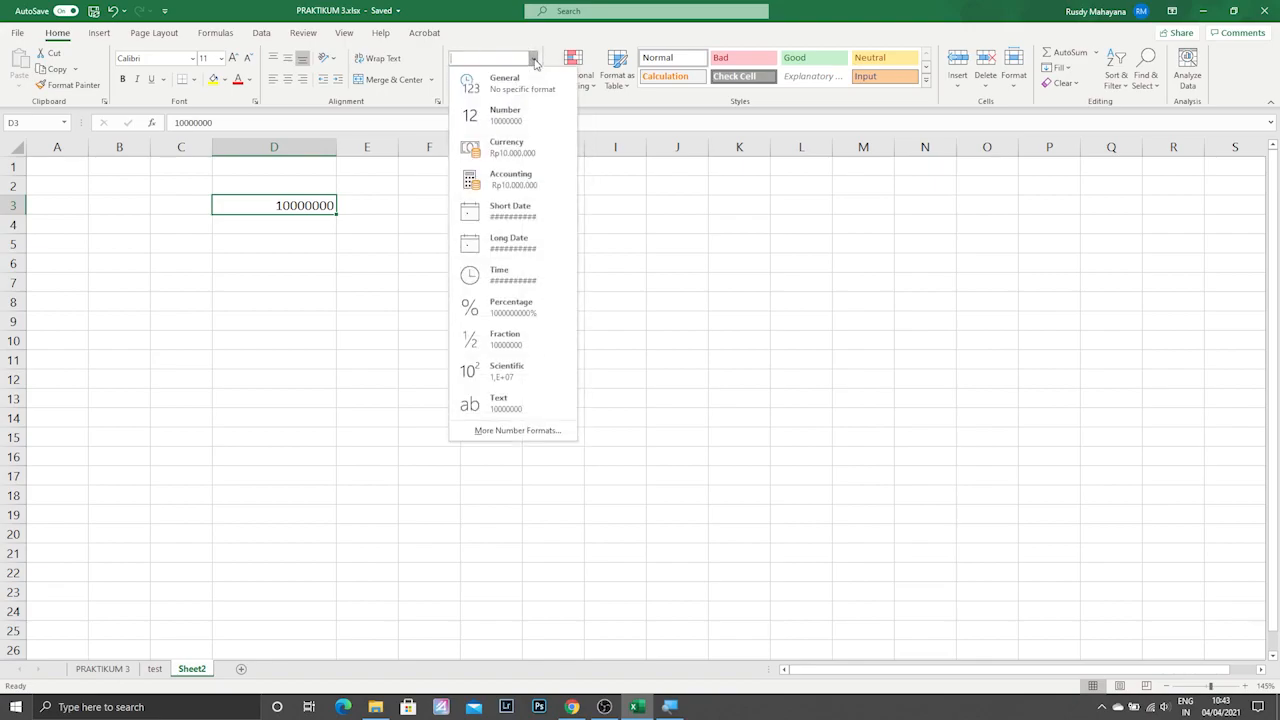
left_click(535, 192)
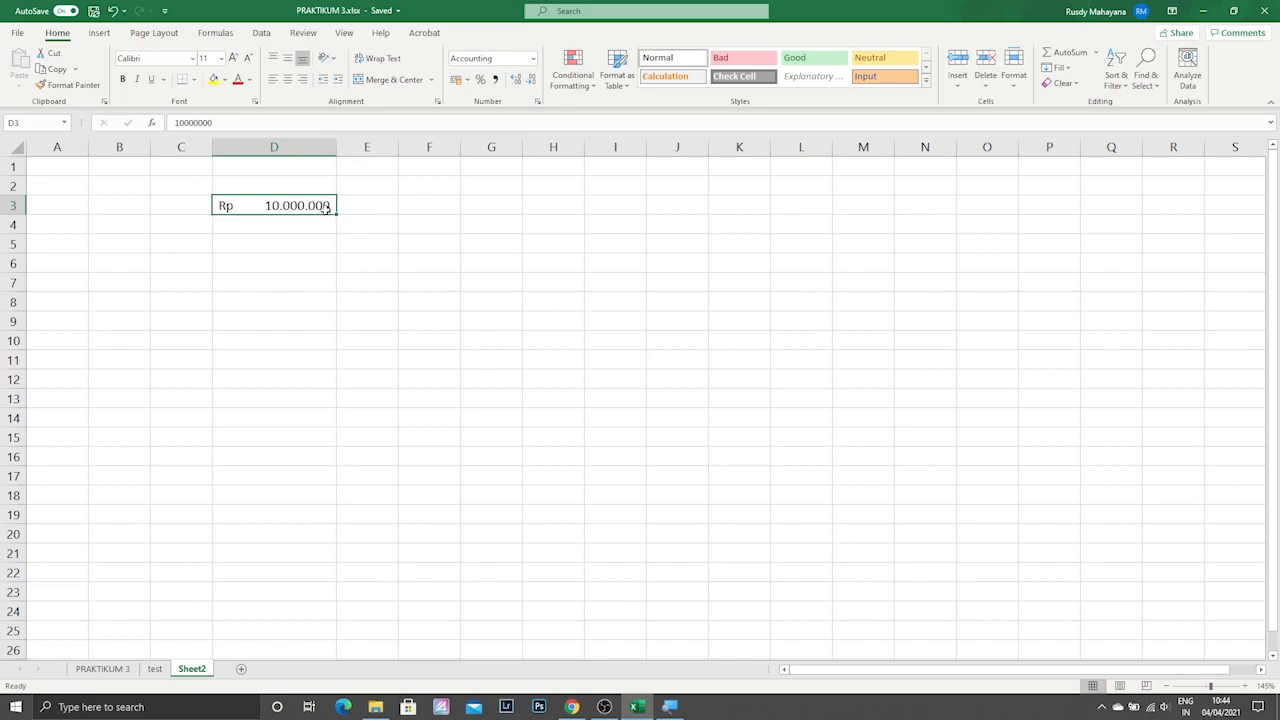
Step: Return cell D3 to the General number format
left_click(276, 229)
left_click(281, 280)
left_click(304, 204)
left_click(532, 58)
left_click(508, 82)
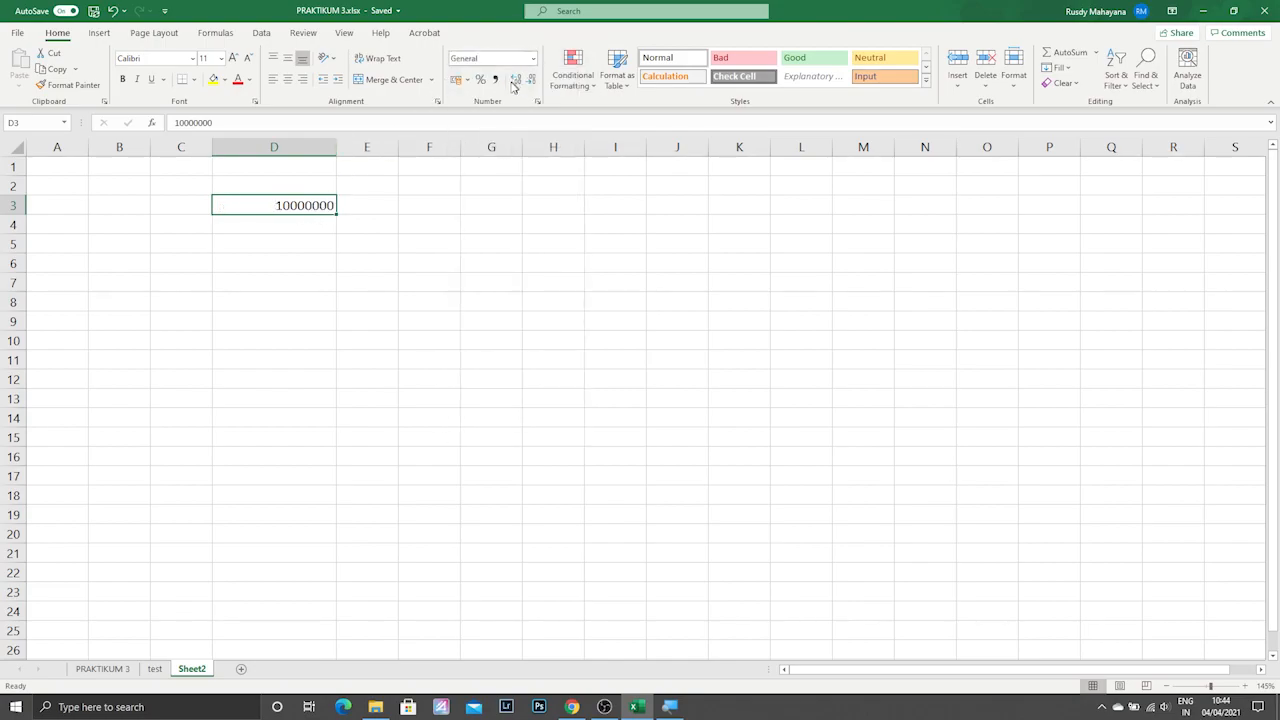
Step: Clear the contents of cell D3 and select cell E3
left_click(309, 222)
left_click(320, 203)
key("Delete")
left_click(388, 205)
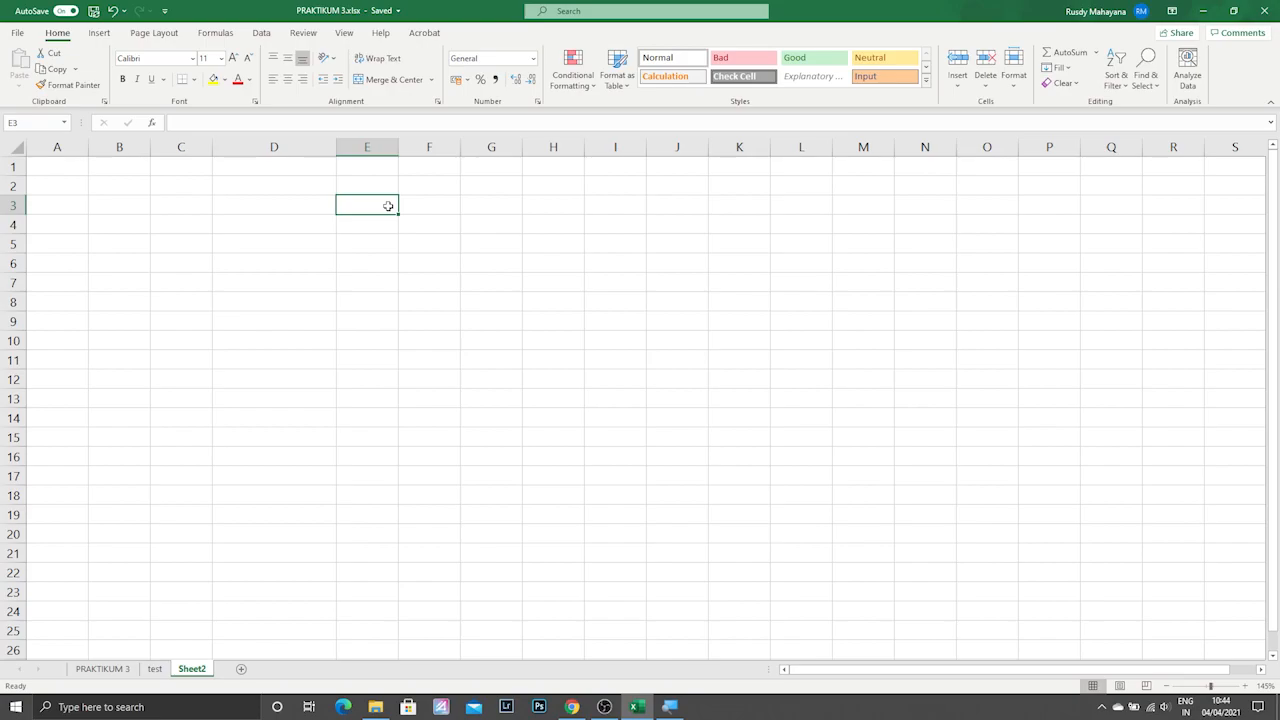
left_click(533, 60)
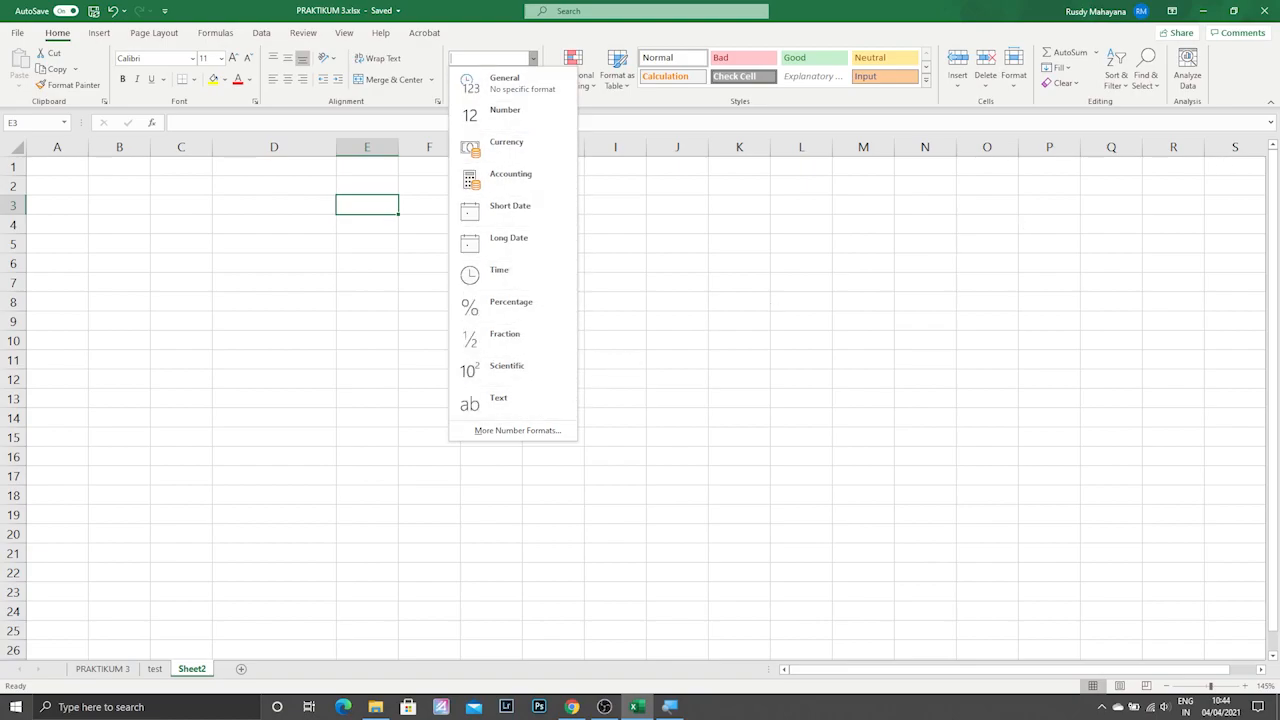
key("alt+Tab")
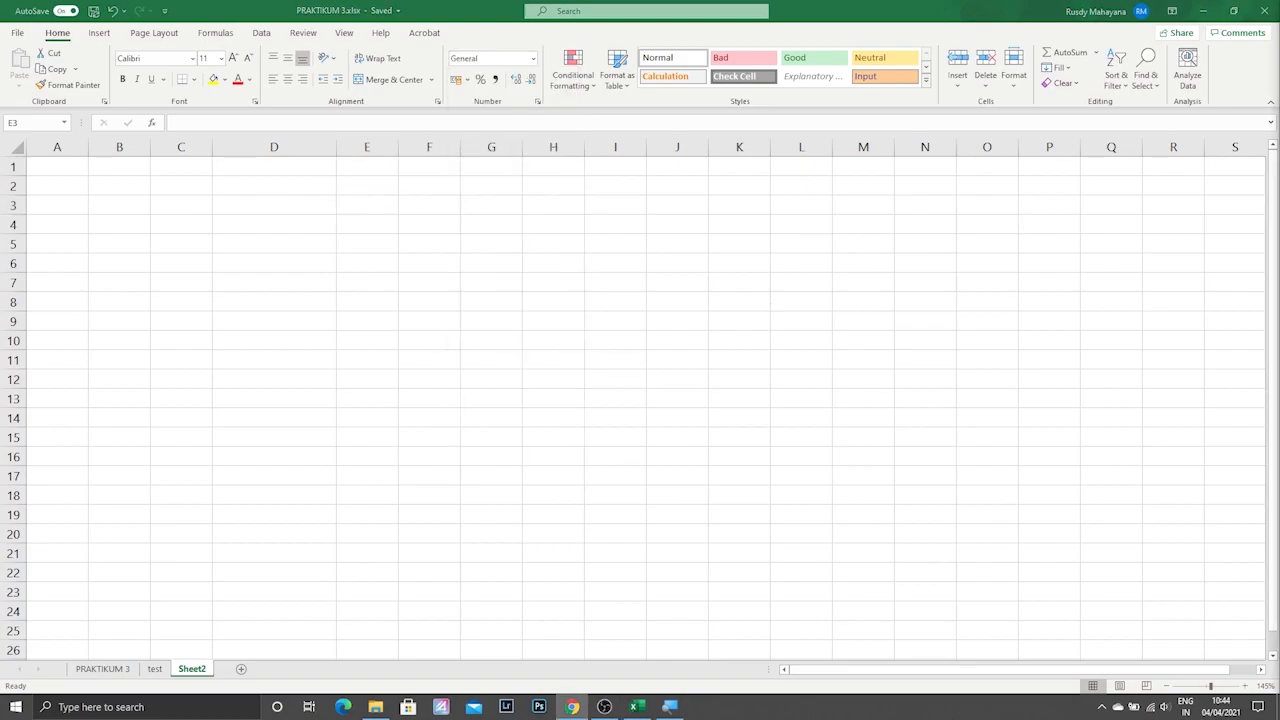
key("alt+Tab")
left_click(533, 59)
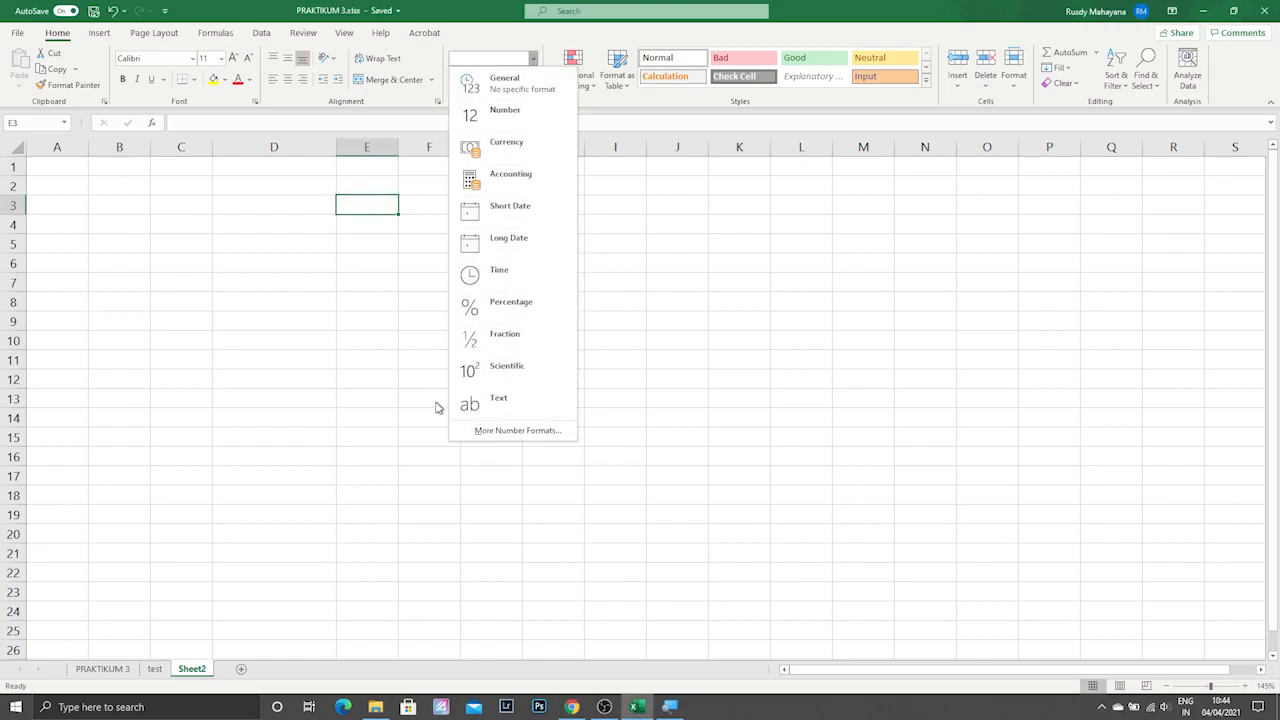
left_click(287, 397)
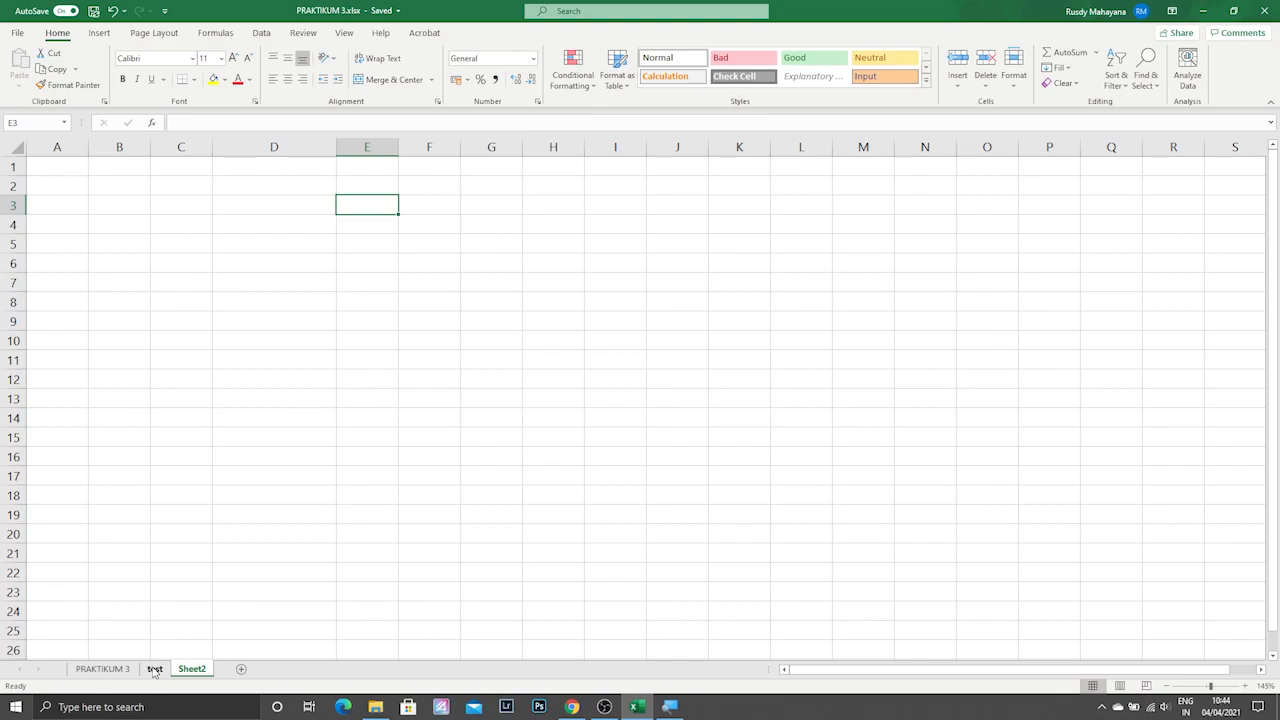
Step: Examine the columns and data area of the empty DATA PENGIRIMAN MINYAK TANAH table on the test sheet
left_click(155, 670)
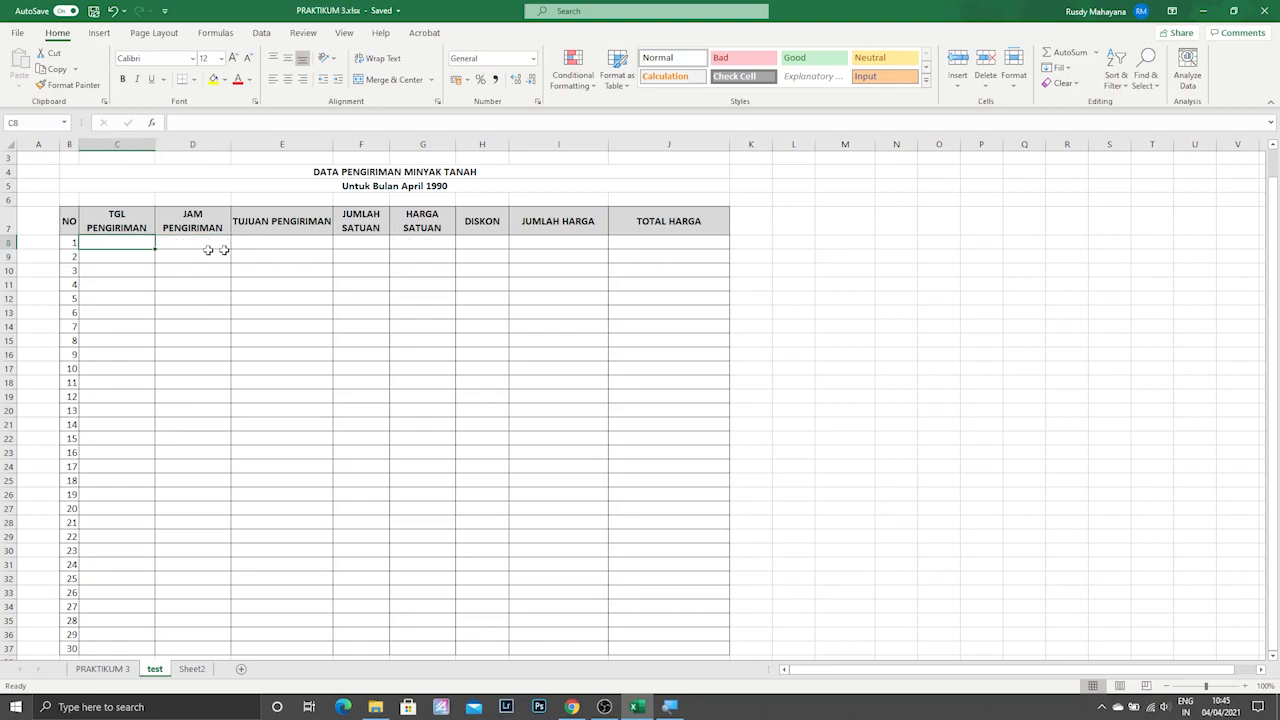
left_click_drag(131, 242, 670, 247)
left_click(184, 324)
left_click(122, 241)
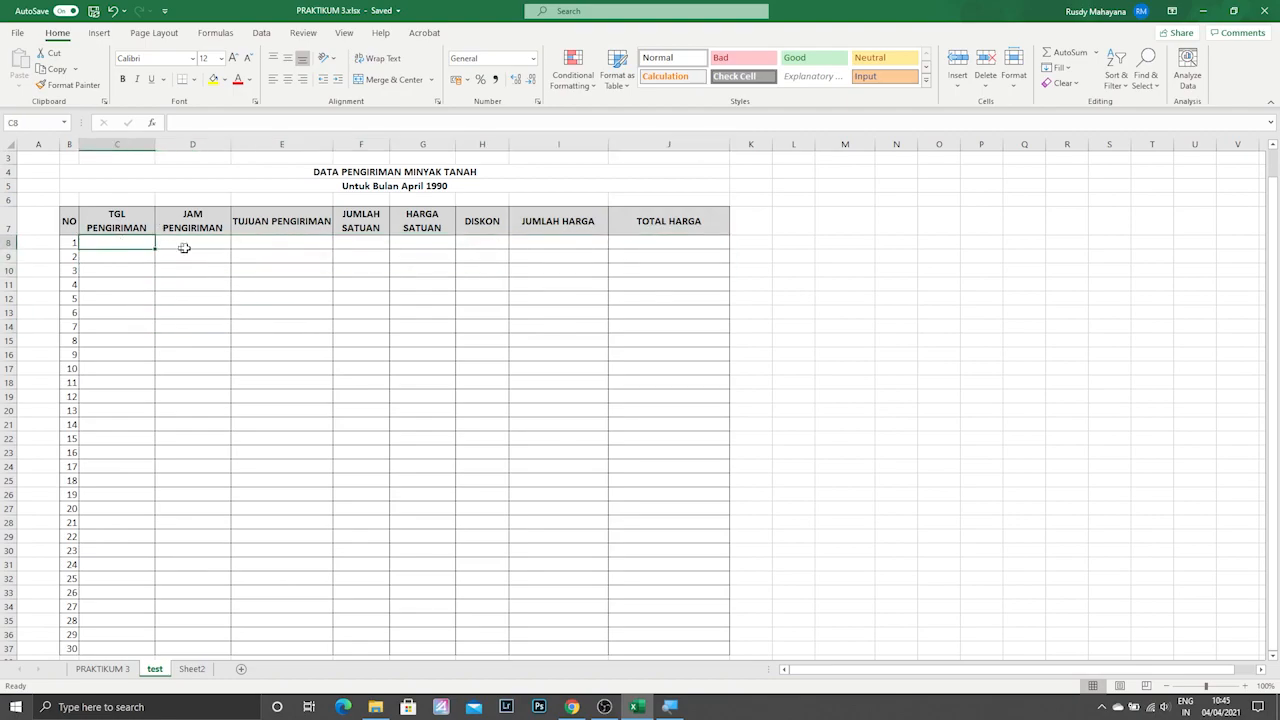
left_click(266, 246)
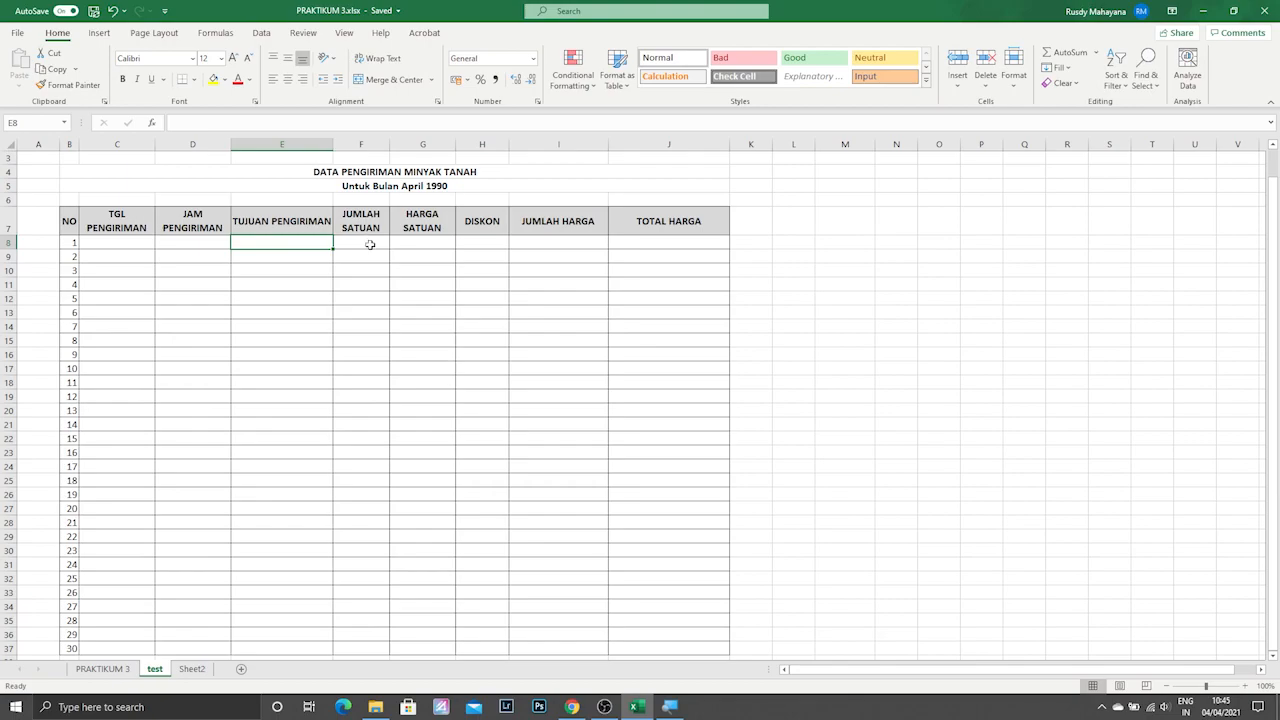
mouse_move(361, 244)
left_mouse_down()
mouse_move(646, 280)
mouse_move(661, 641)
left_mouse_up()
left_click_drag(109, 246, 203, 594)
left_click(312, 467)
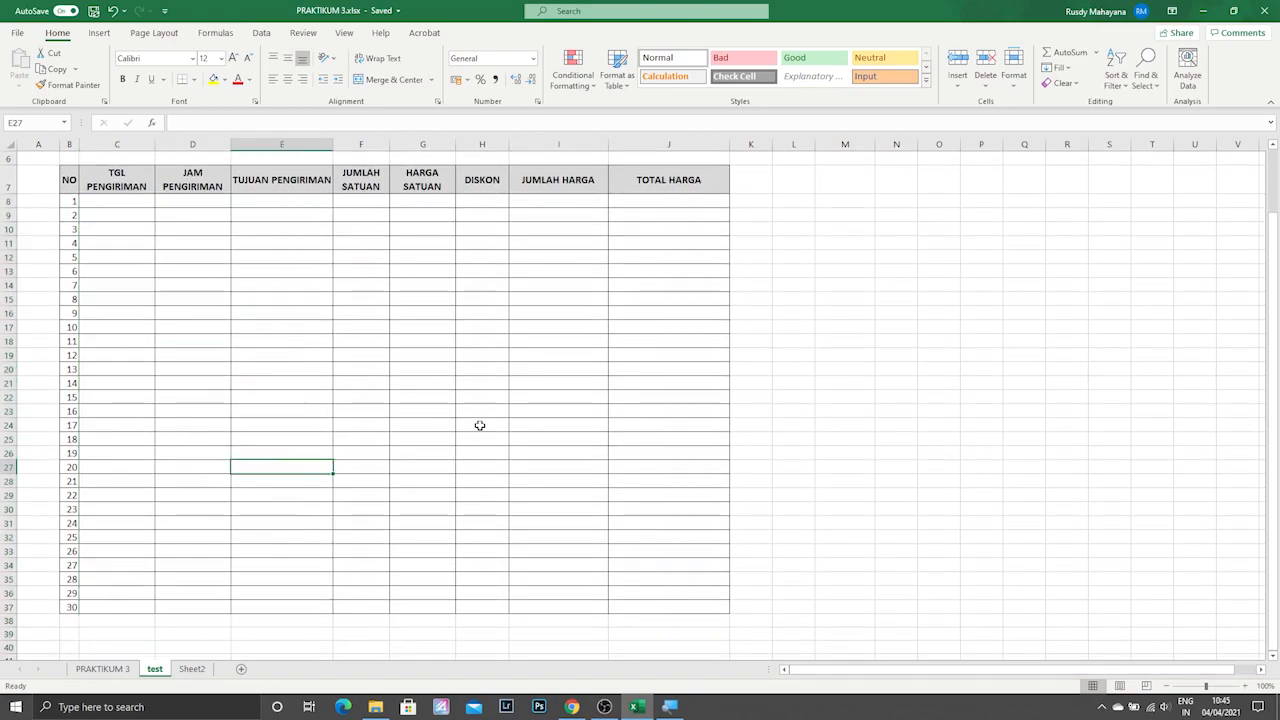
scroll(482, 425, "up", 2)
Step: Look up the first delivery destination on the PRAKTIKUM 3 sheet and enter DENPASAR BARAT in E8 of the test sheet
left_click(300, 272)
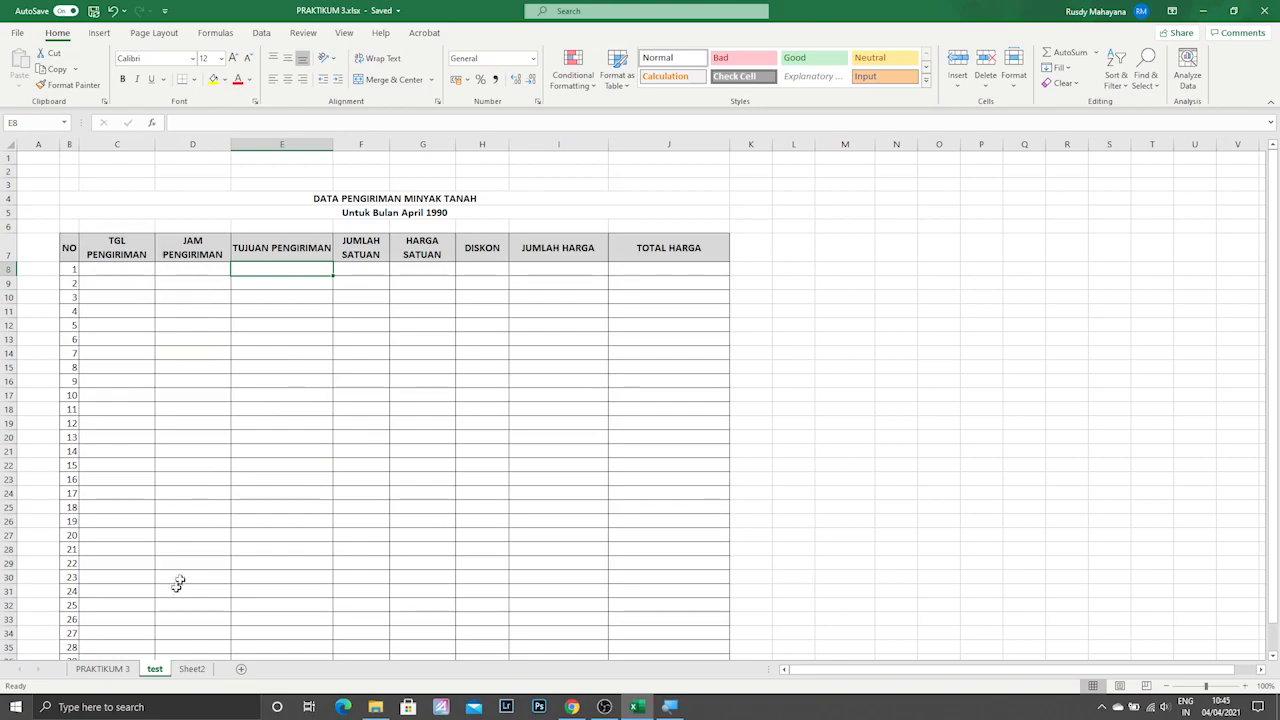
left_click(118, 668)
left_click(318, 230)
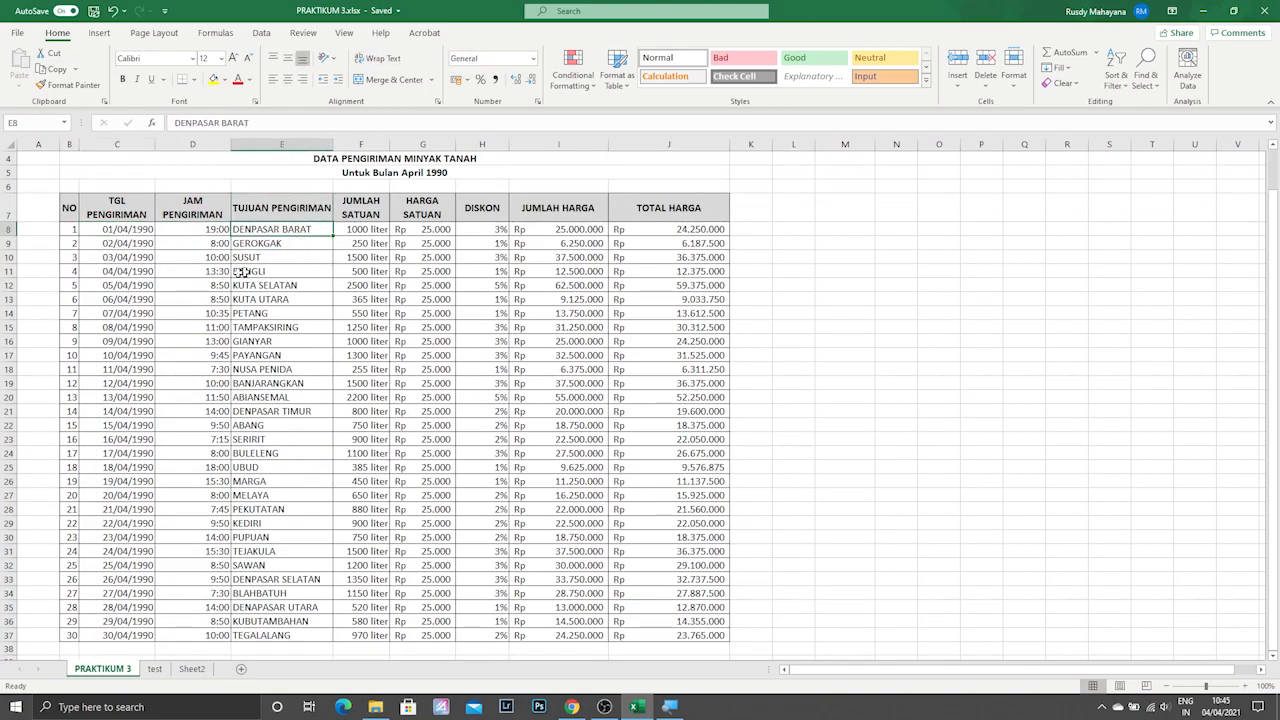
key("ctrl+Page_Down")
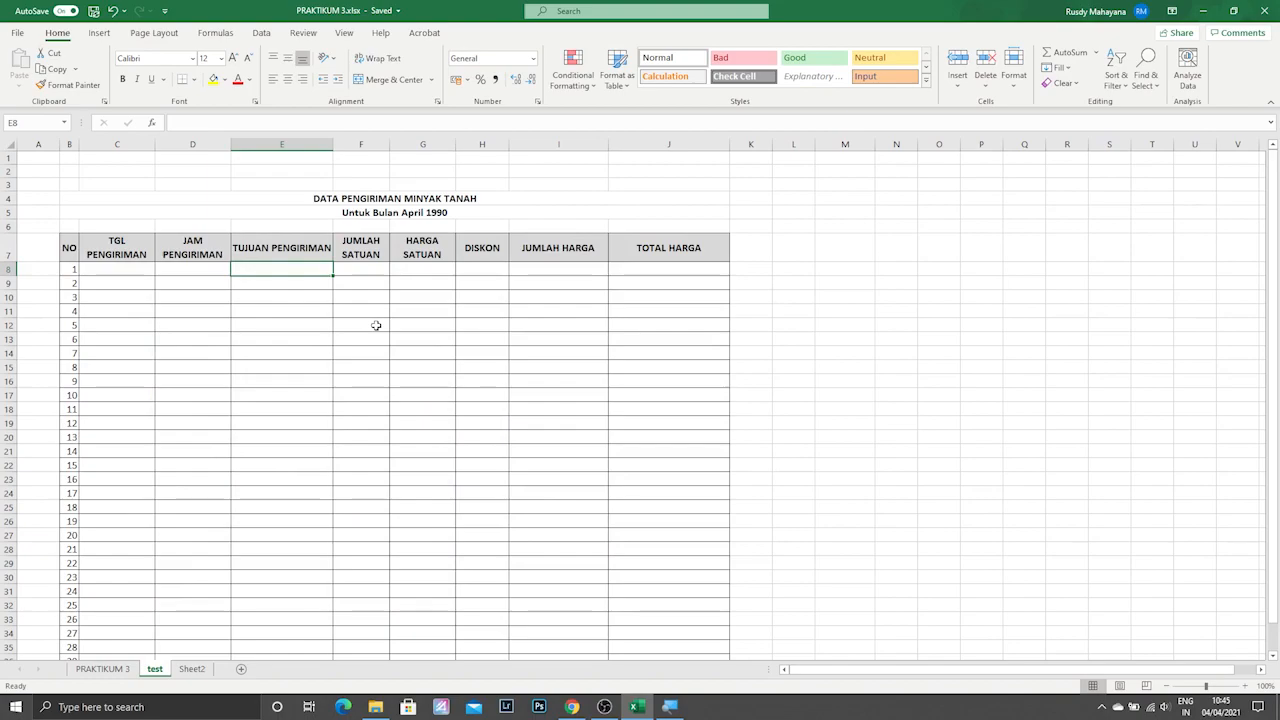
type("DENPASAR BARAT")
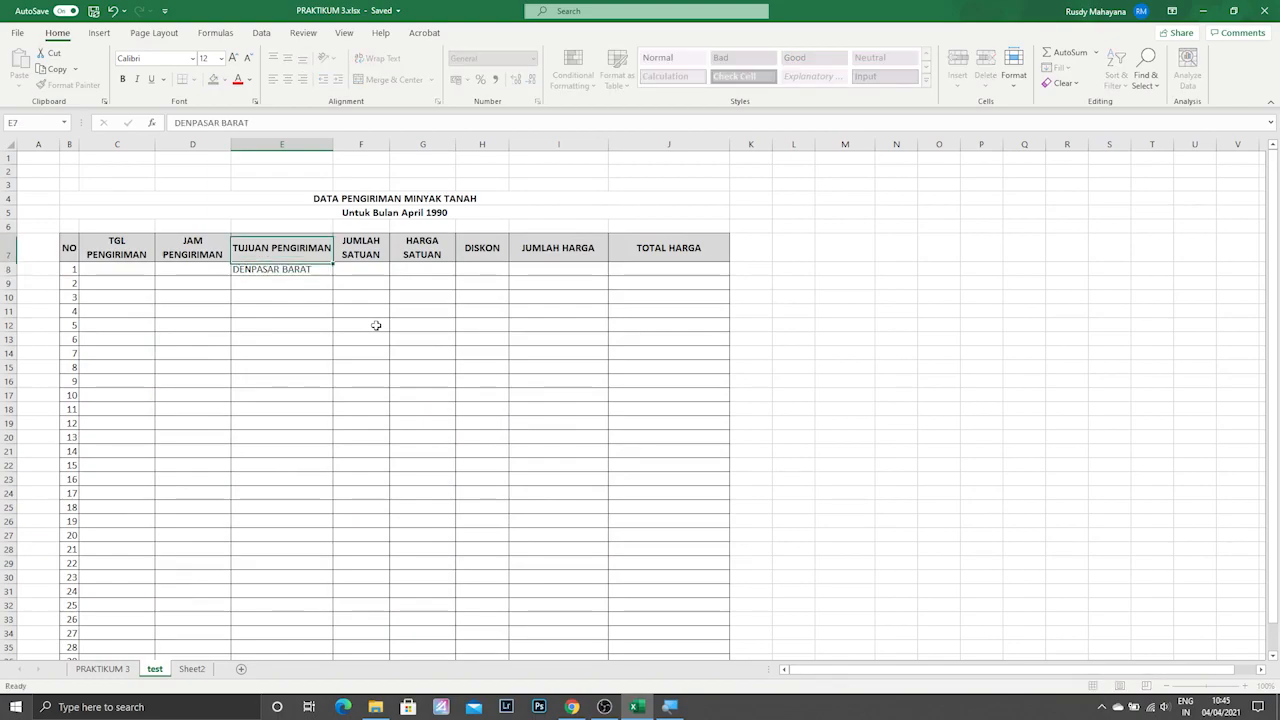
key("Tab")
Step: Check the first row's quantity on the PRAKTIKUM 3 sheet and enter "1000 liter" under JUMLAH SATUAN in F8 of the test sheet
left_click(102, 668)
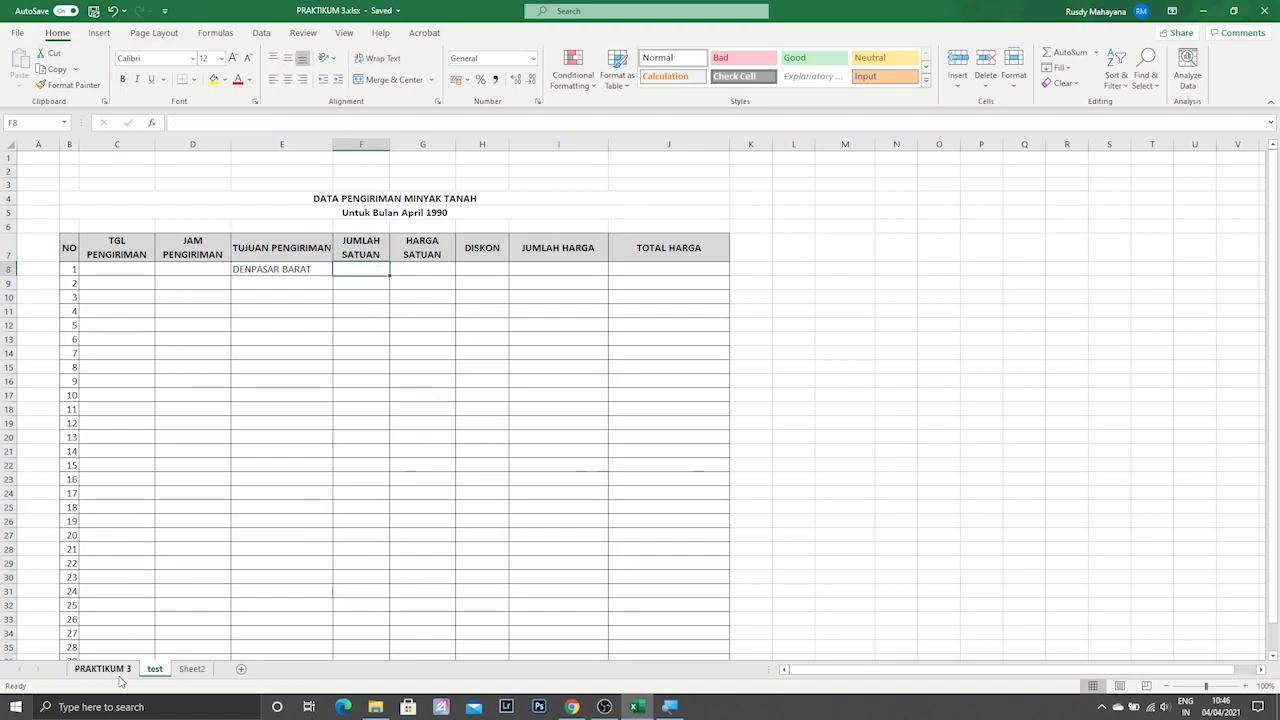
left_click(155, 668)
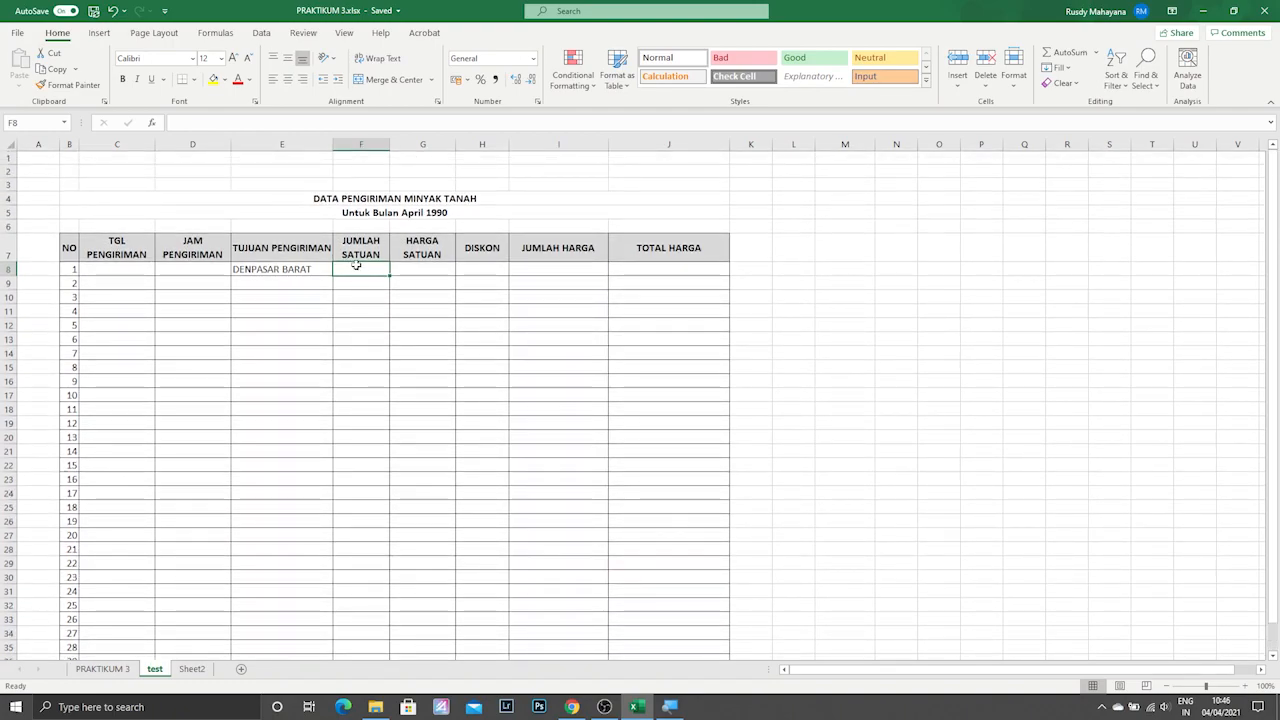
left_click(92, 674)
left_click(155, 670)
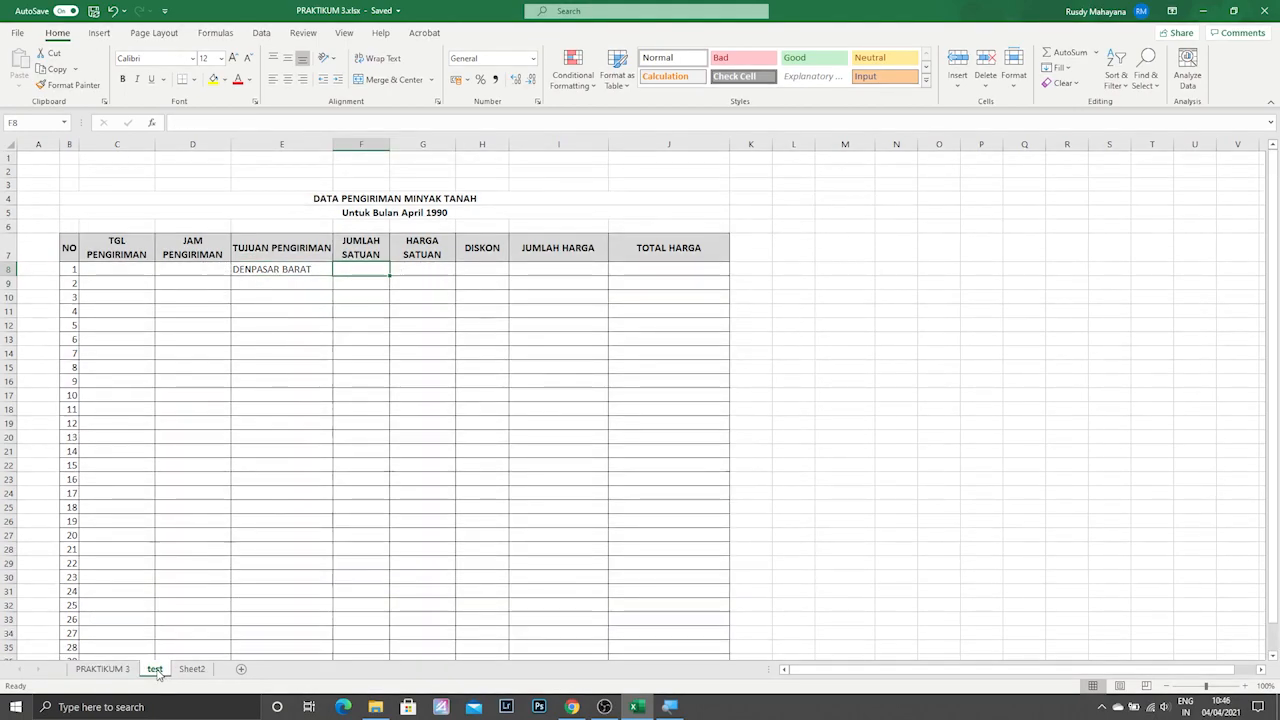
type("1000")
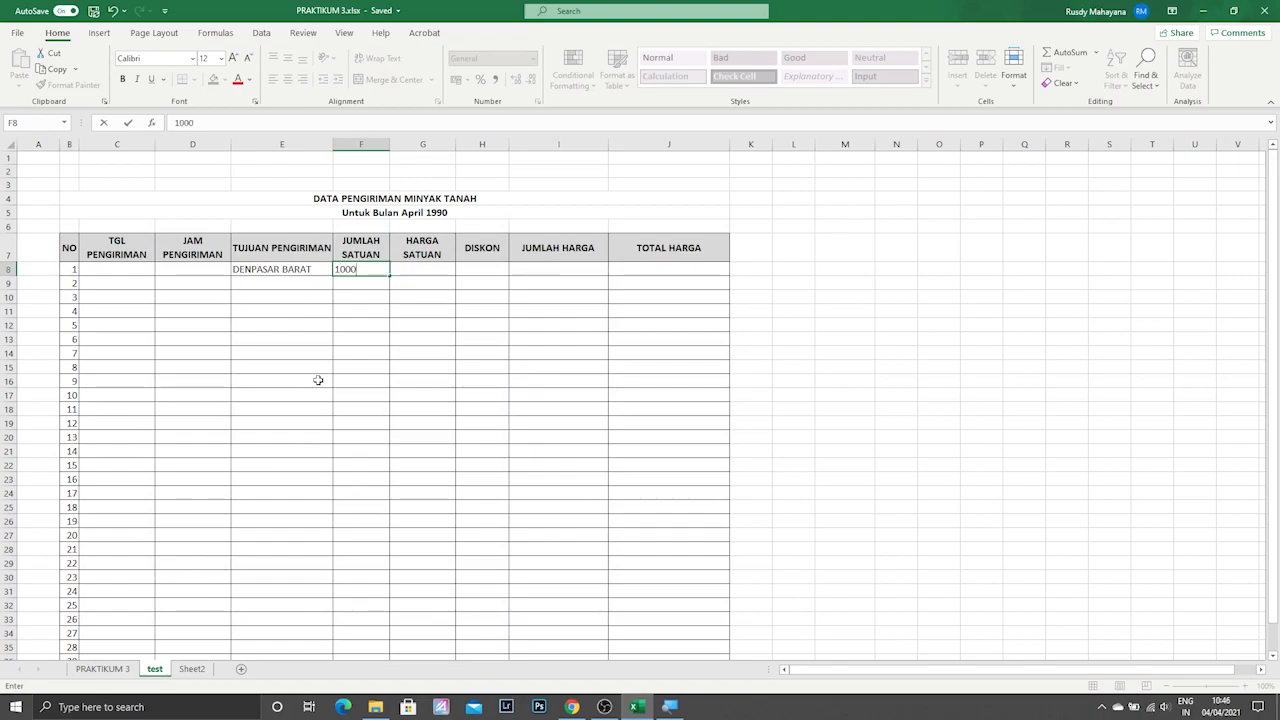
type("ter")
key("Return")
key("Up")
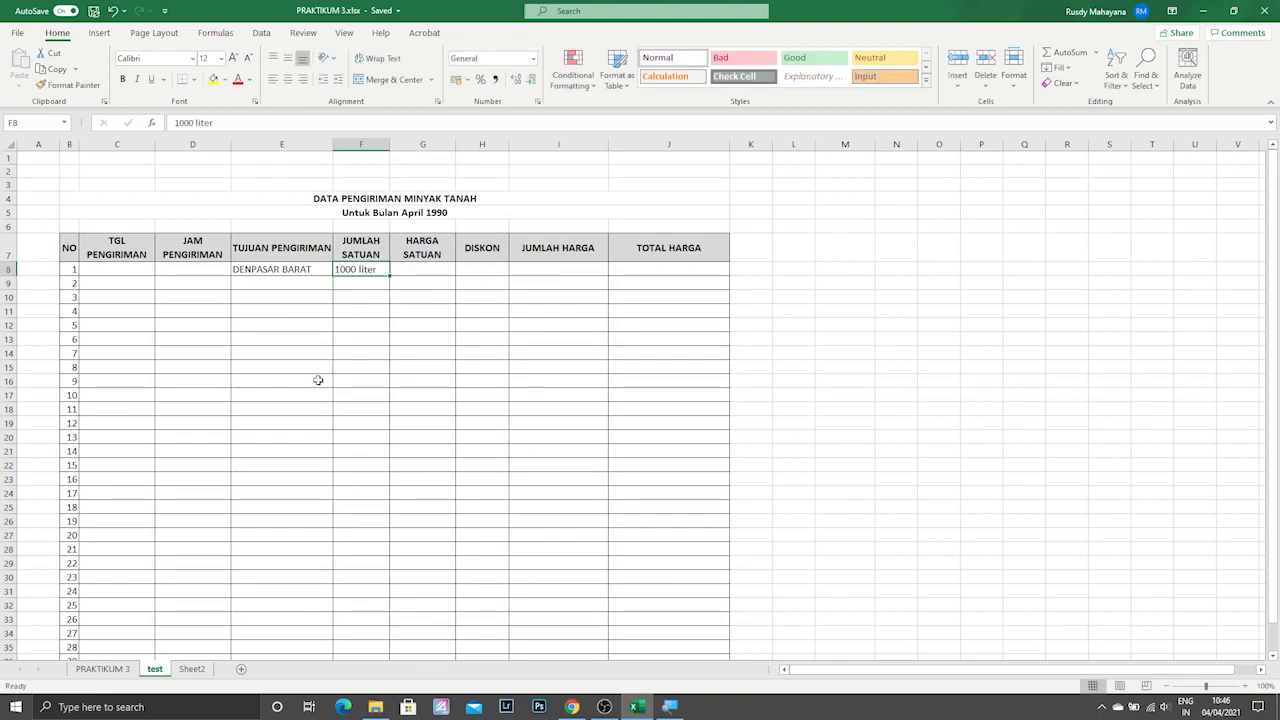
Step: Check the unit price on the PRAKTIKUM 3 sheet and enter 25000 under HARGA SATUAN in G8 of the test sheet
key("Right")
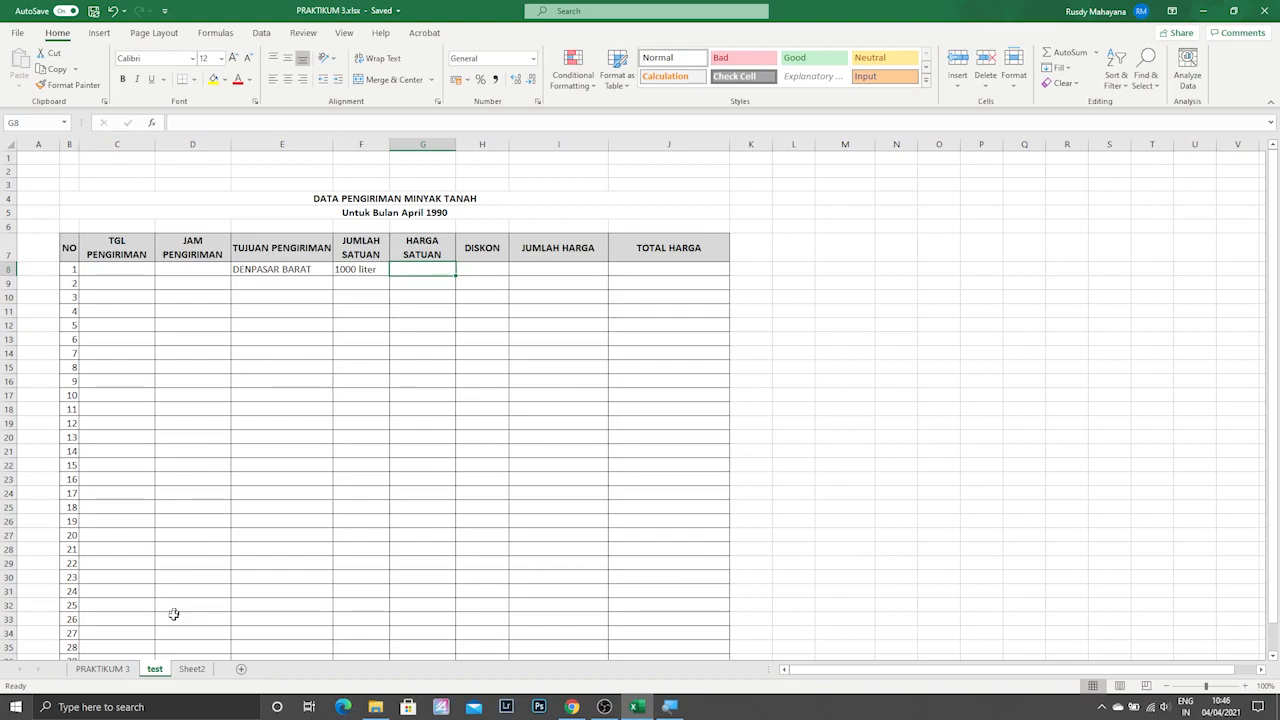
left_click(103, 668)
left_click(155, 668)
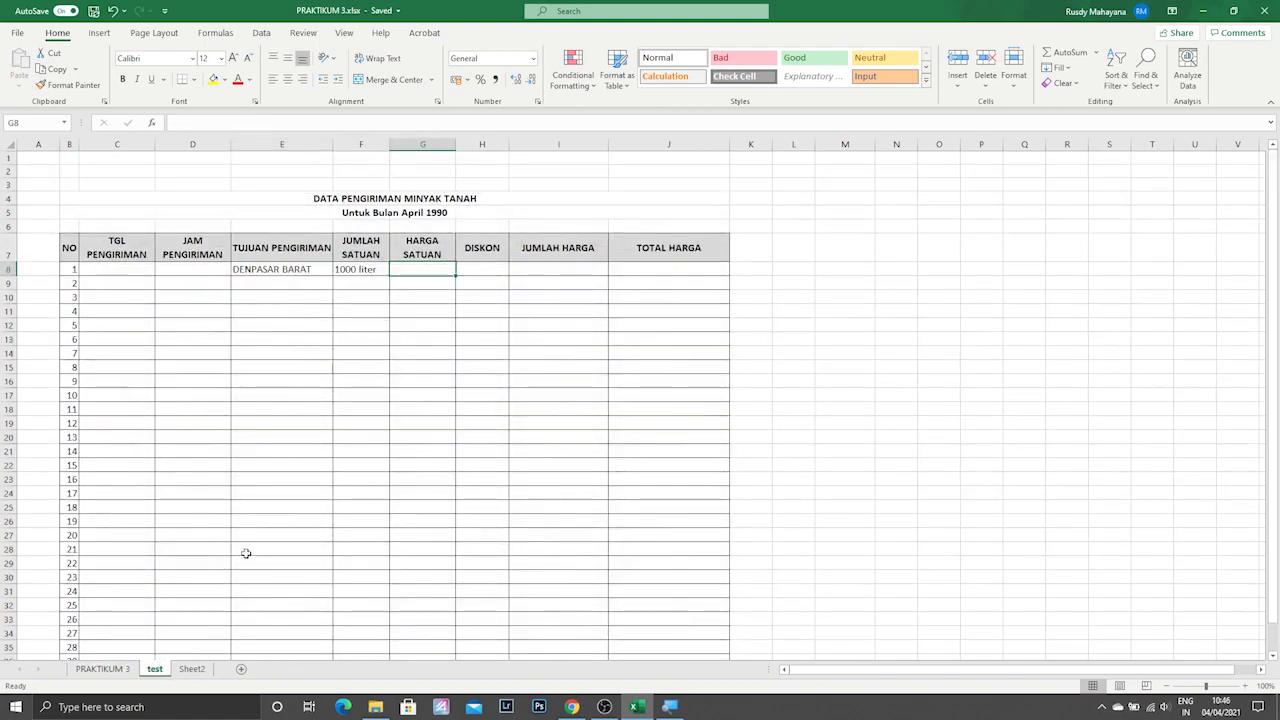
type("25000")
key("Return")
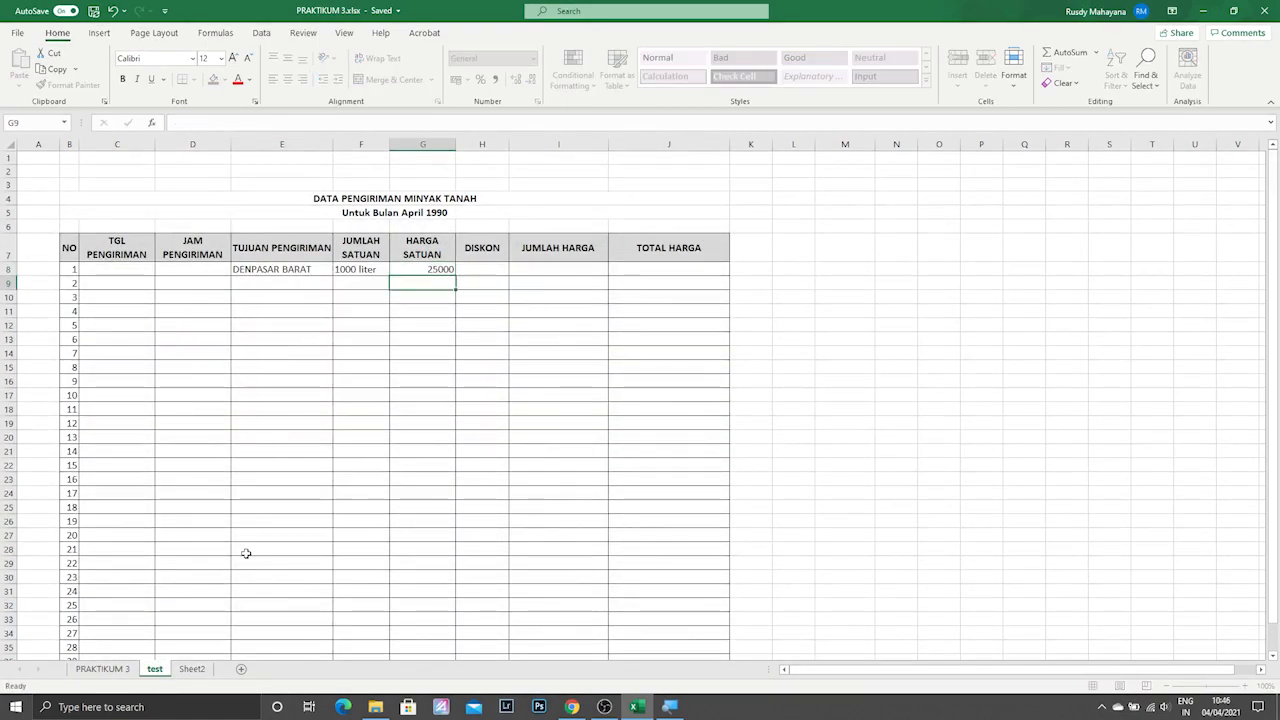
Step: Check the first row's discount on the PRAKTIKUM 3 sheet and enter 3% under DISKON in H8 of the test sheet
left_click(103, 668)
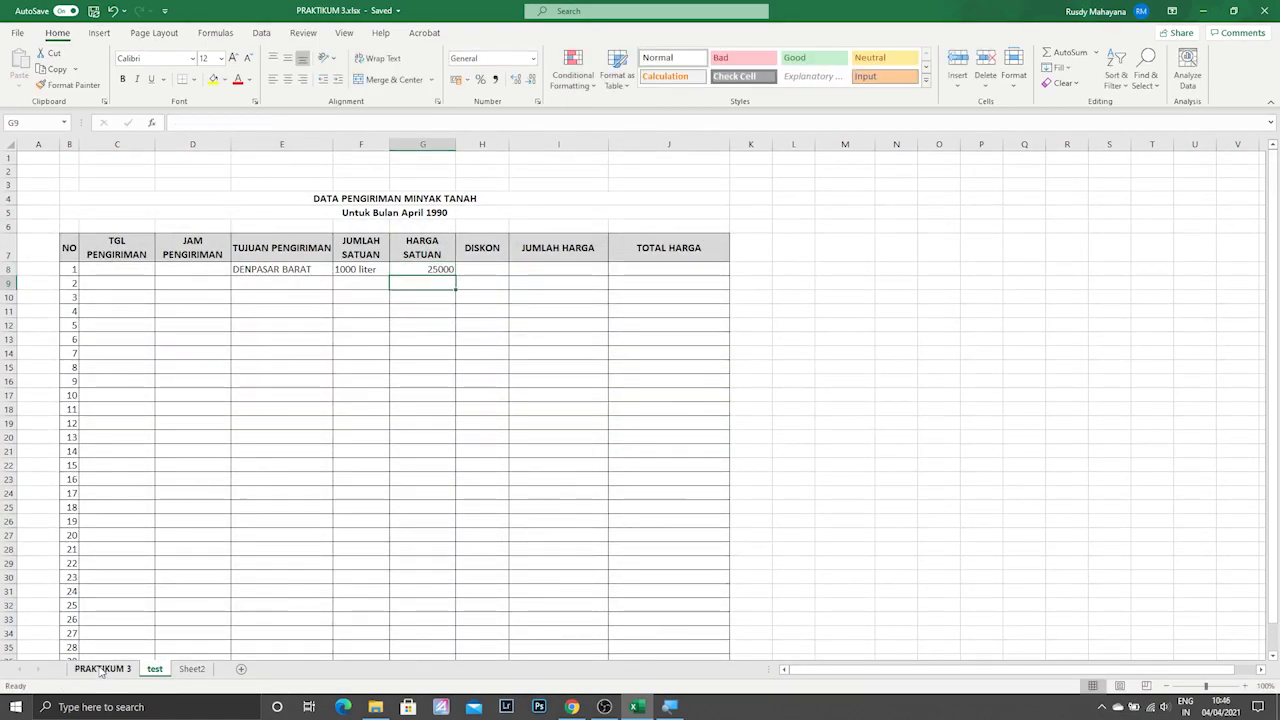
left_click(155, 669)
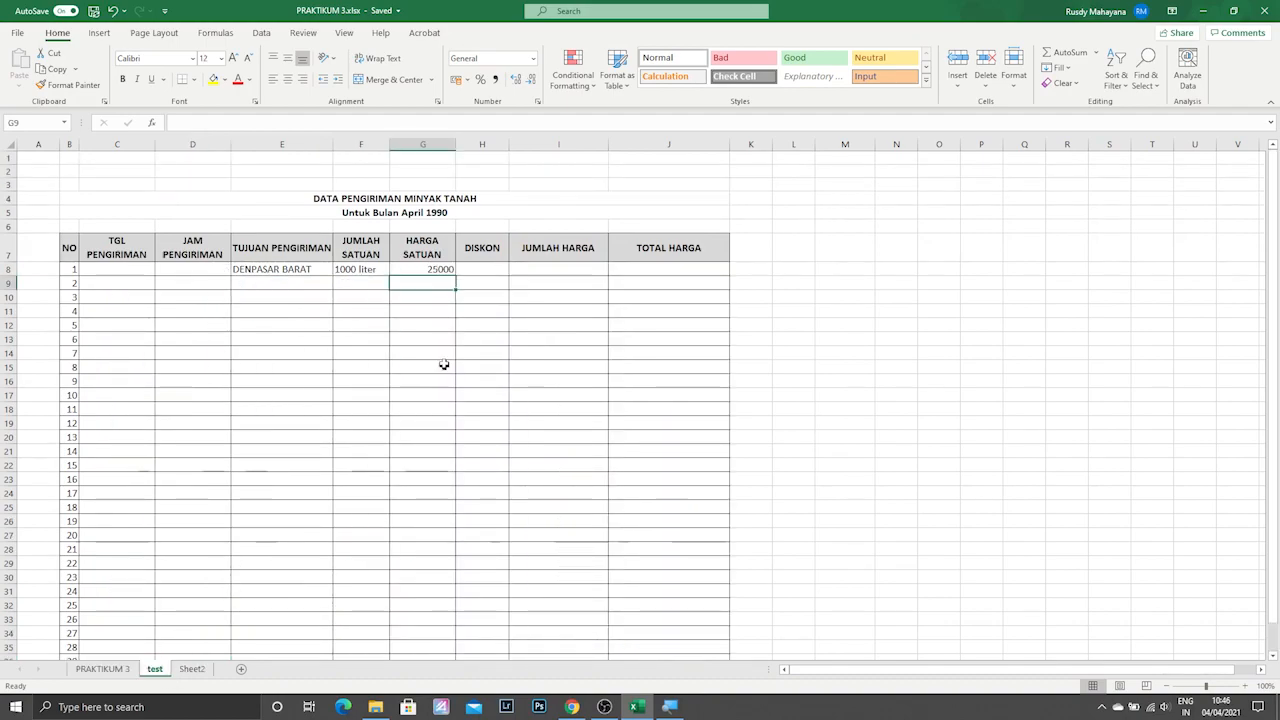
left_click(486, 268)
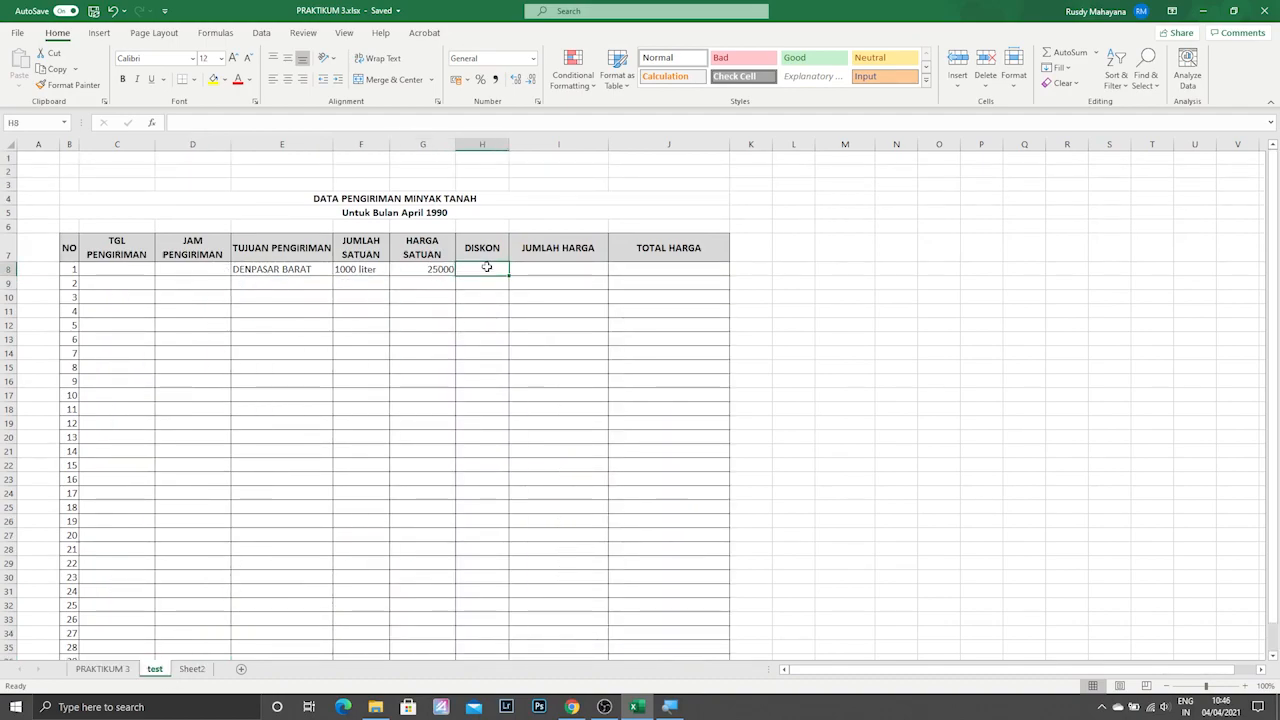
type("3")
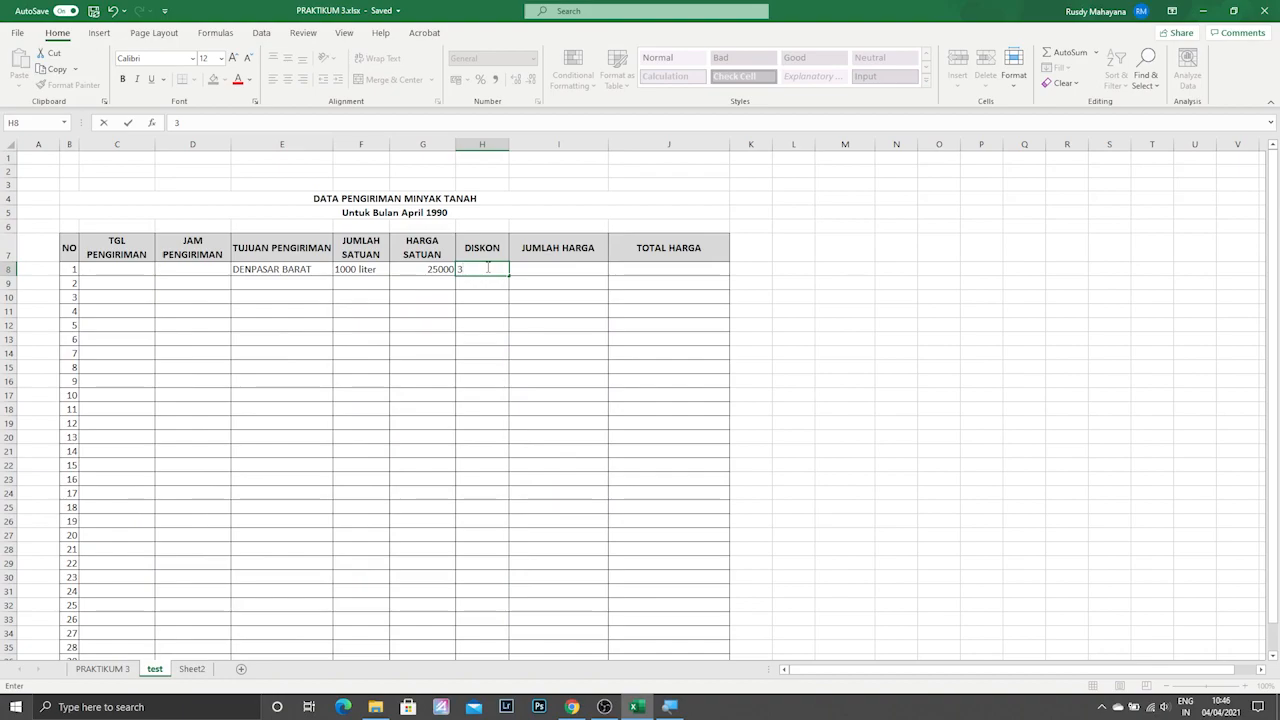
type("%")
key("Tab")
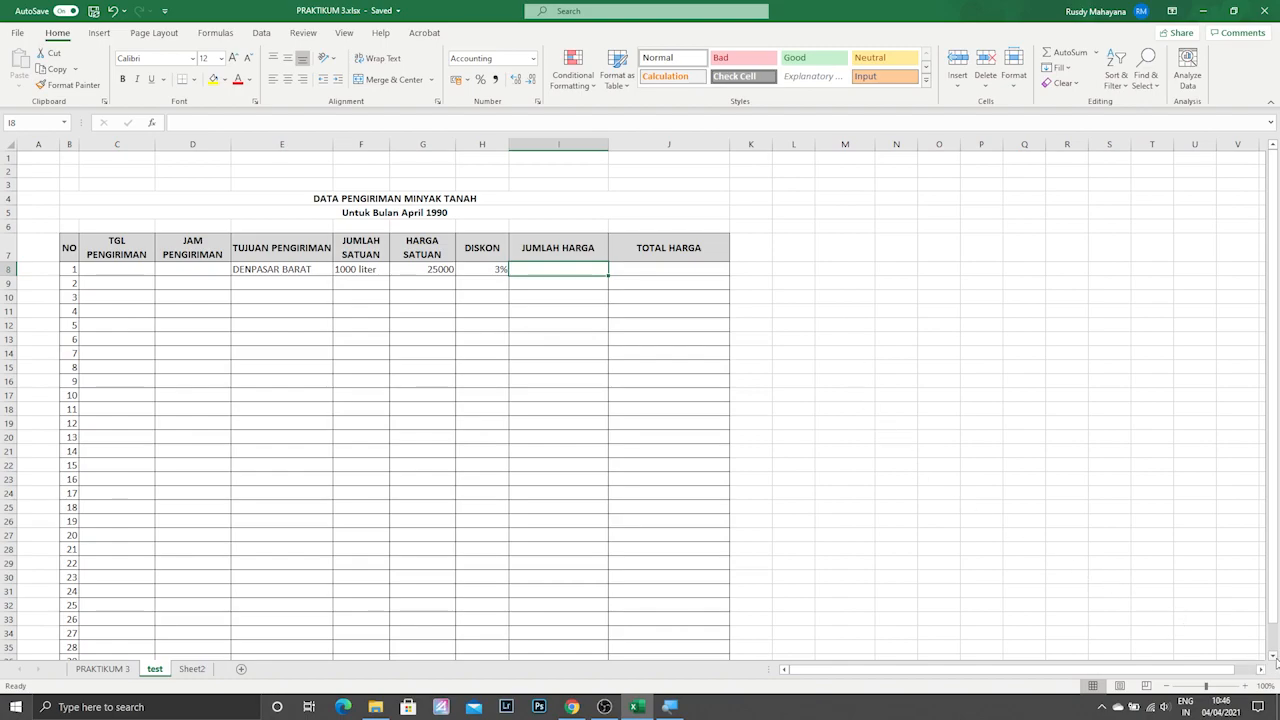
Step: Calculate the first row's JUMLAH HARGA in I8 by multiplying quantity by unit price with =F8*G8
left_click(1273, 656)
left_click(1273, 656)
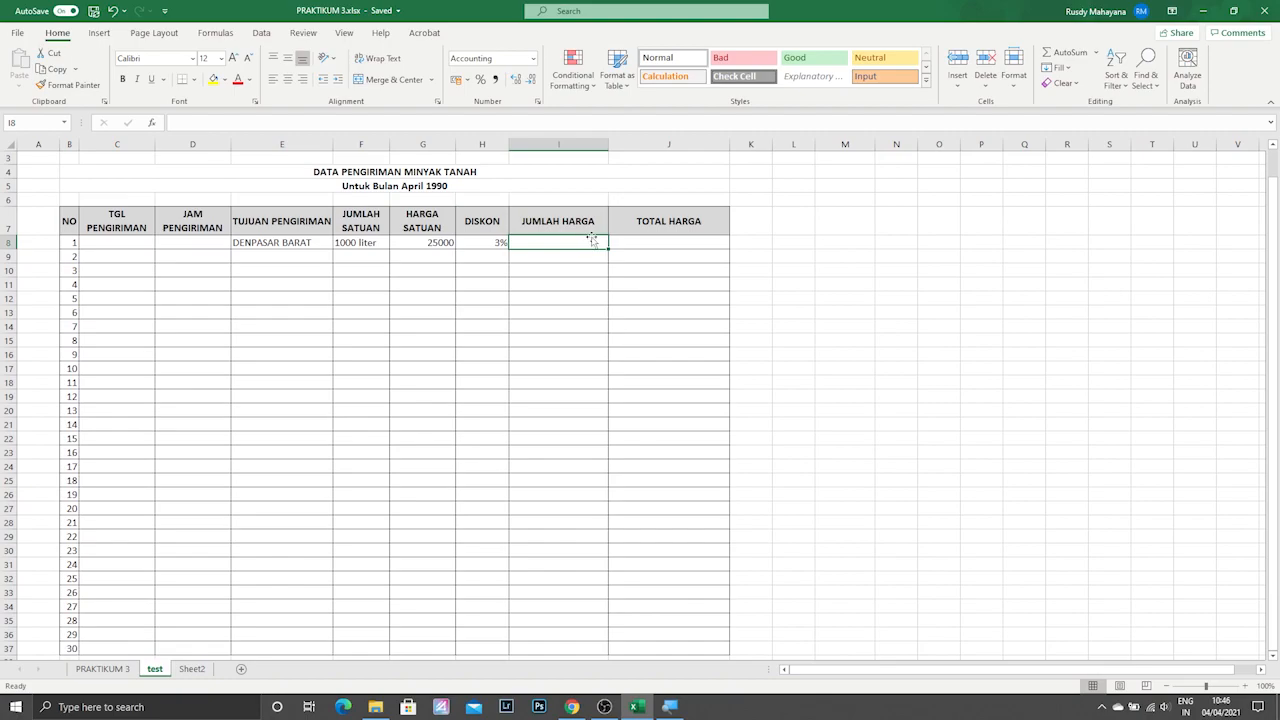
type("=")
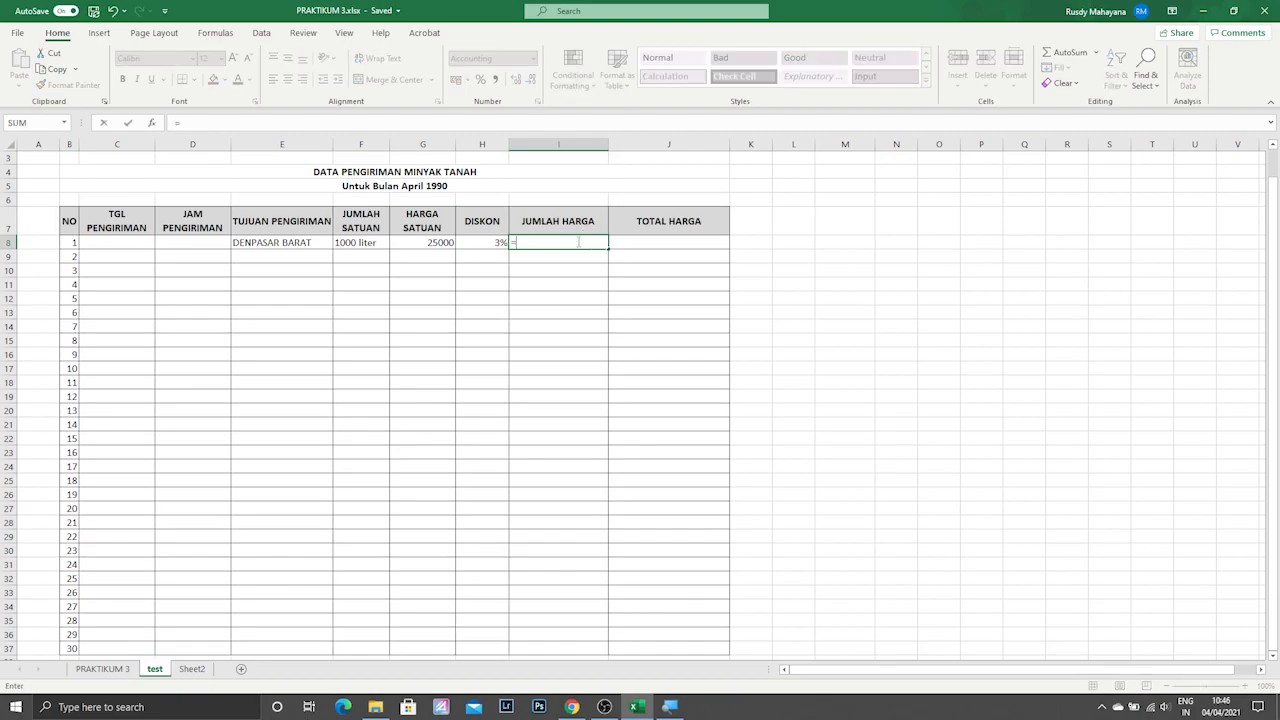
left_click(361, 241)
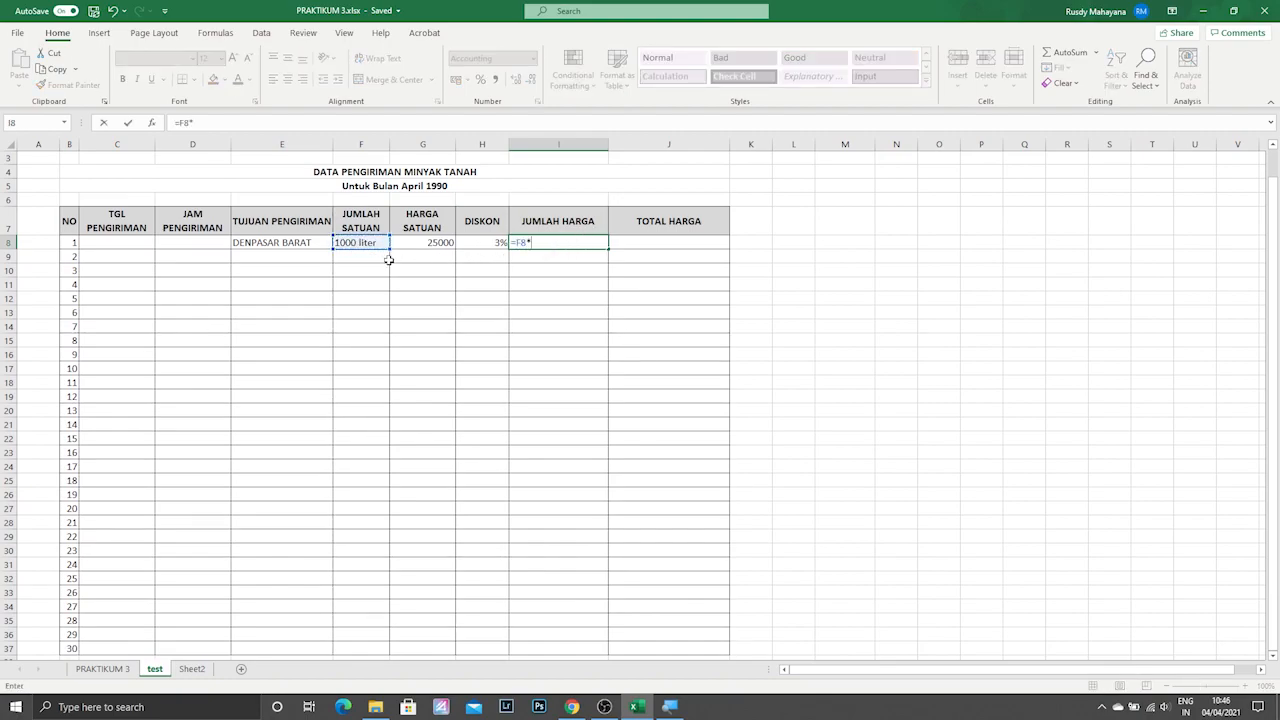
type("*")
left_click(423, 242)
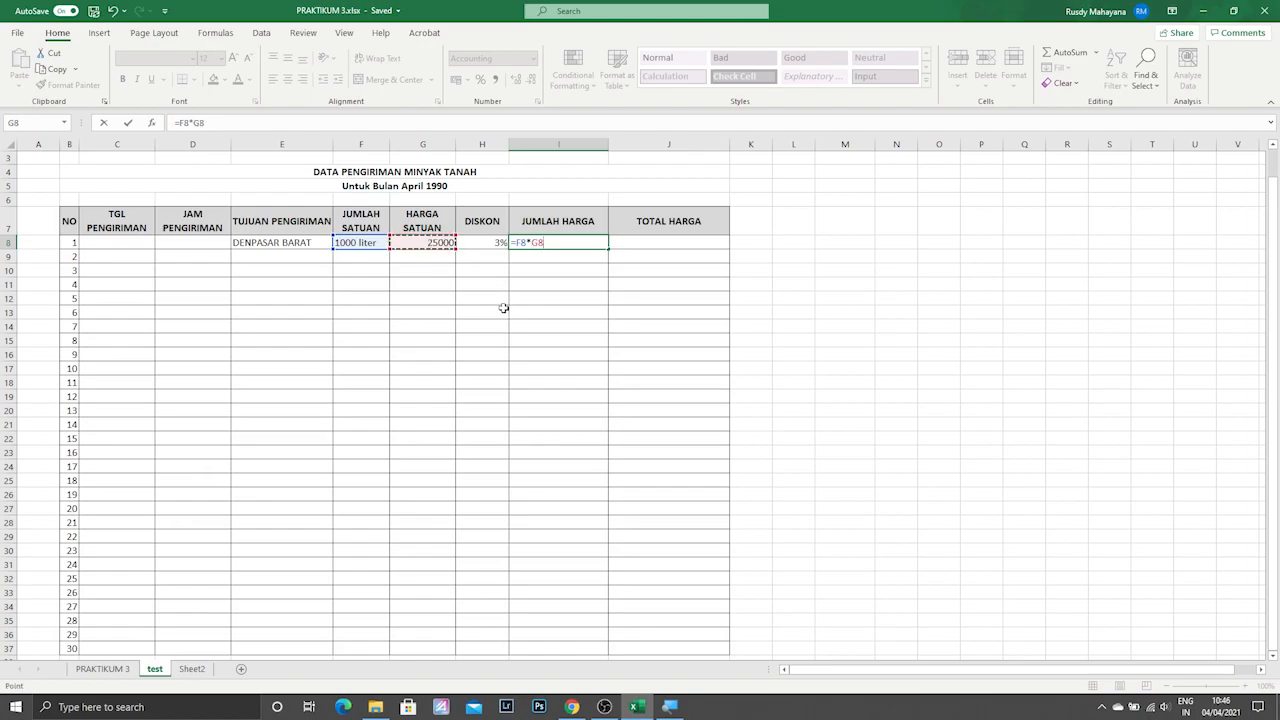
key("Return")
Step: Examine the JUMLAH HARGA formula in I8 and the JUMLAH SATUAN entry in F8 that it refers to
left_click(541, 243)
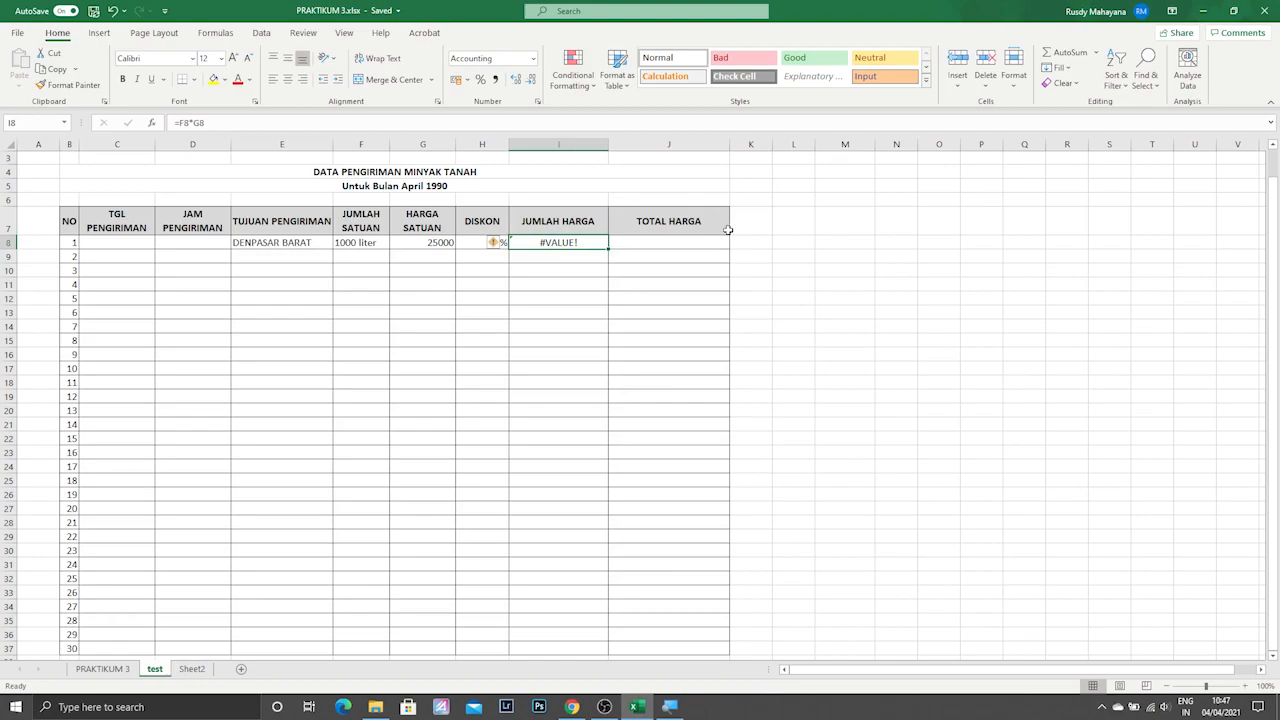
left_click(566, 257)
left_click(565, 244)
left_click(572, 256)
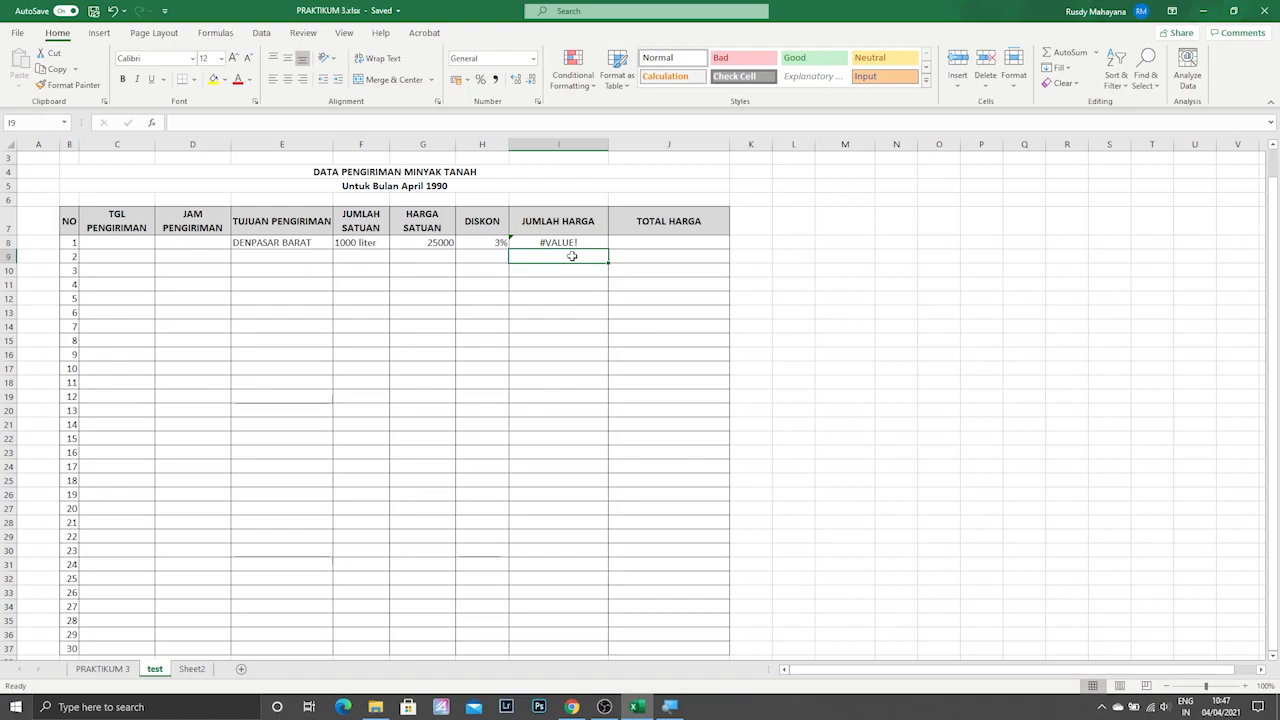
left_click(548, 241)
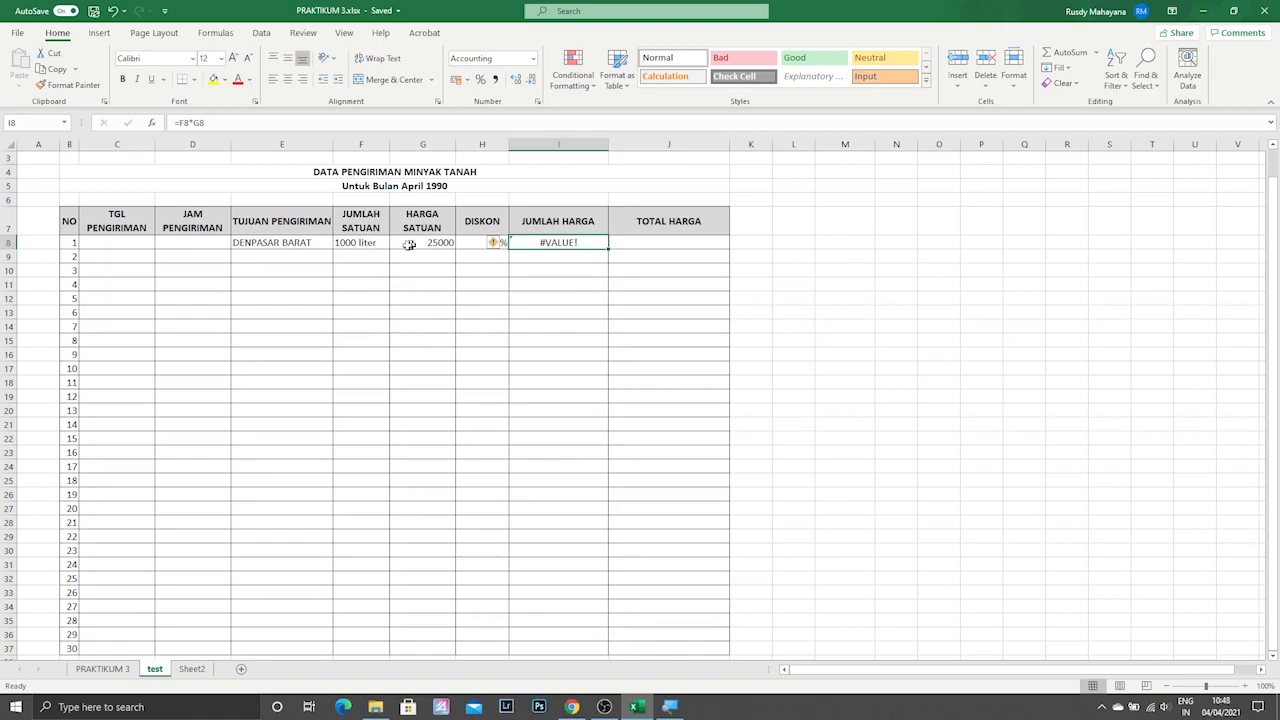
left_click(350, 243)
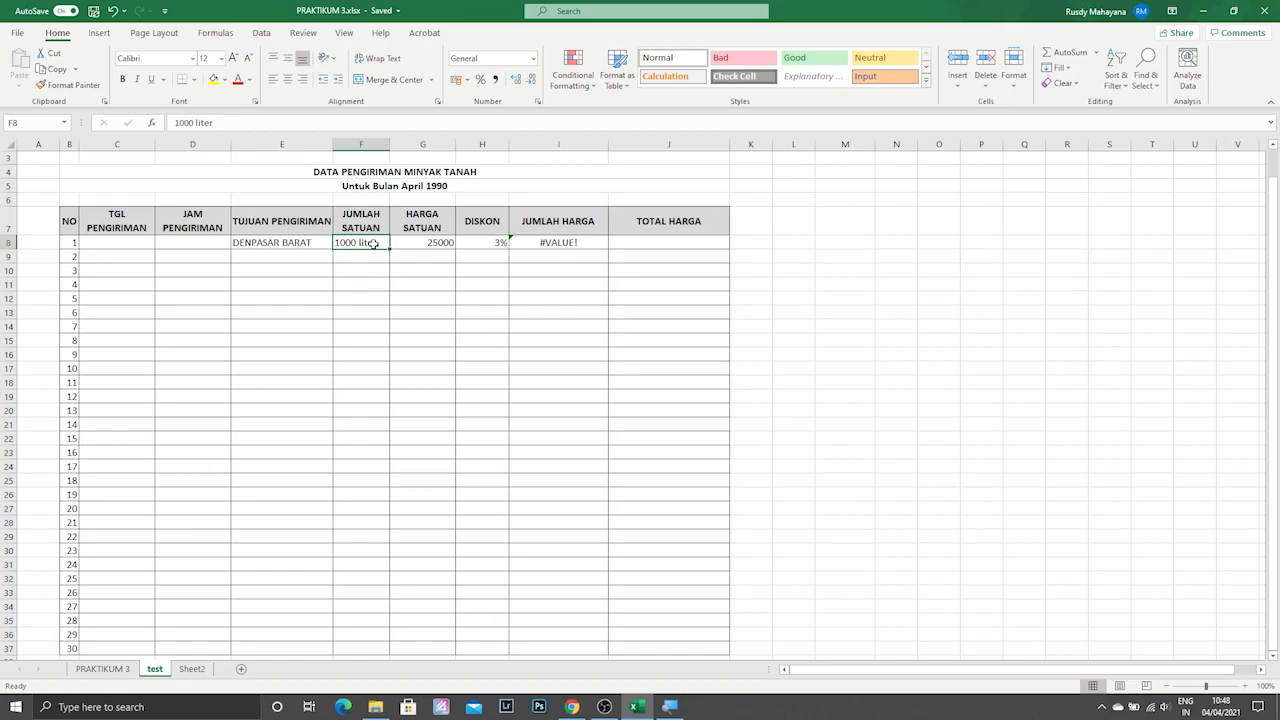
left_click(562, 246)
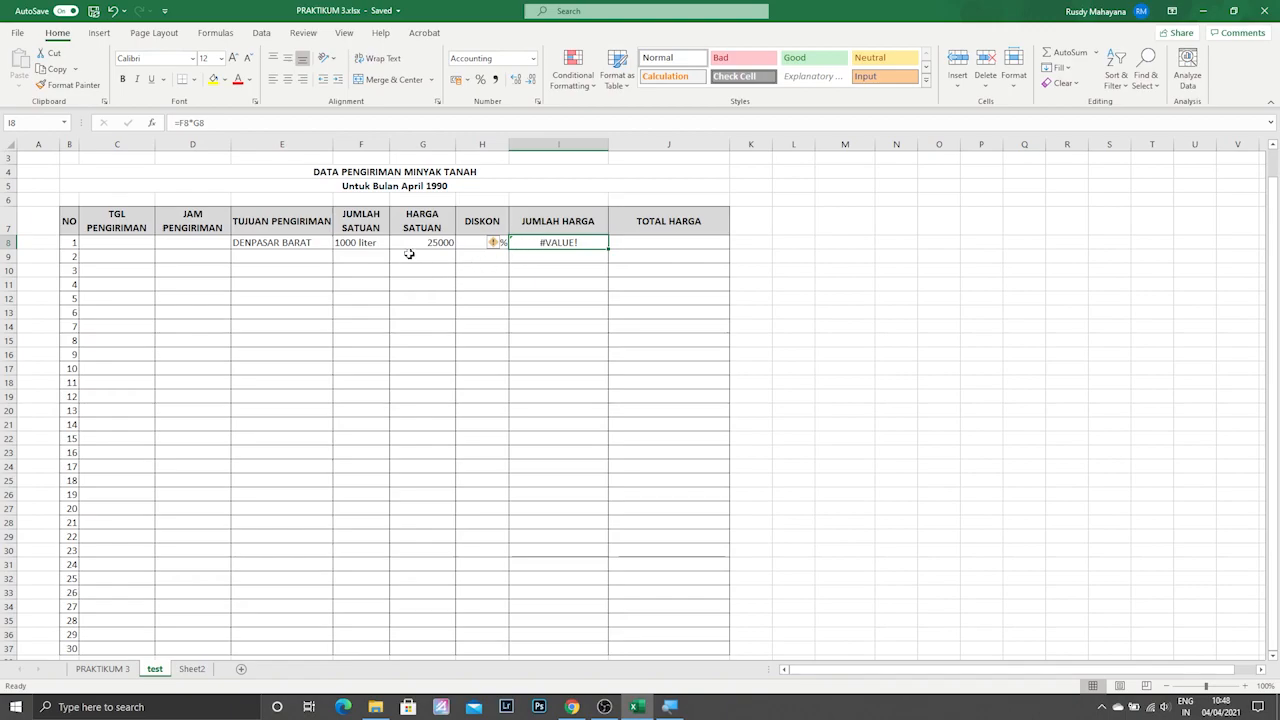
Step: Remove the word "liter" from the quantity in F8 so the cell holds only 1000, and check JUMLAH HARGA
left_click(376, 241)
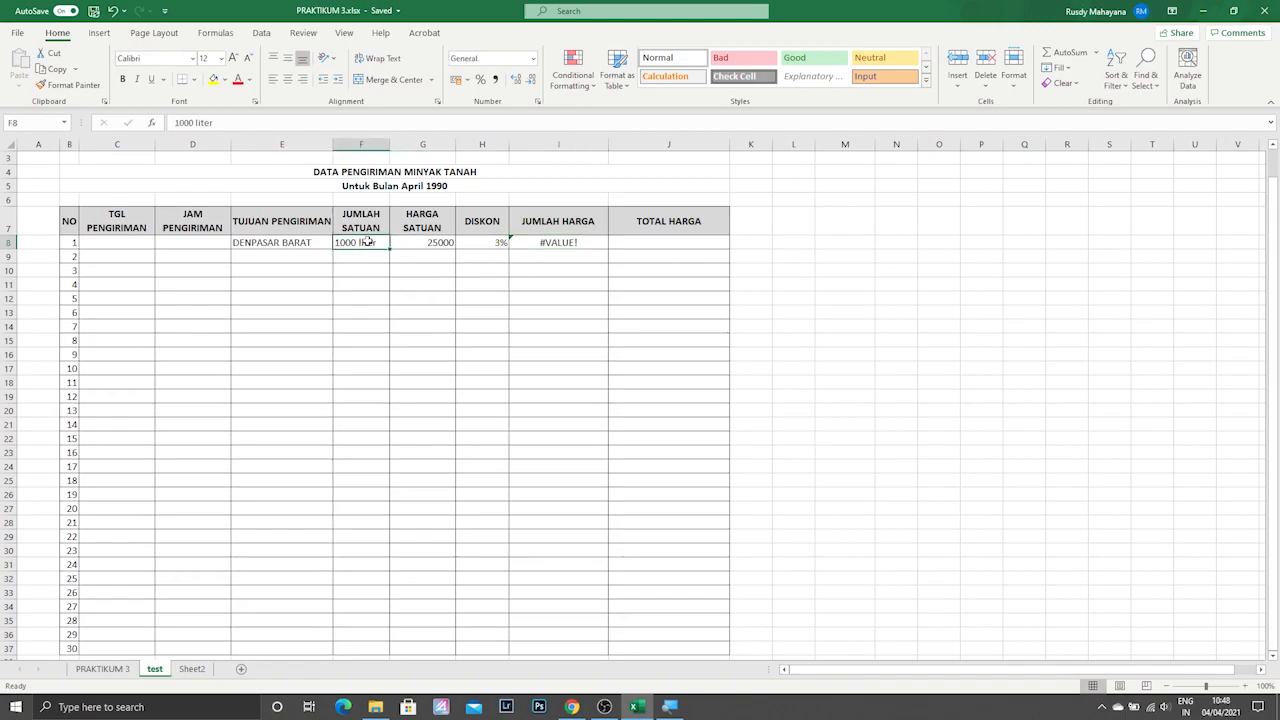
double_click(368, 241)
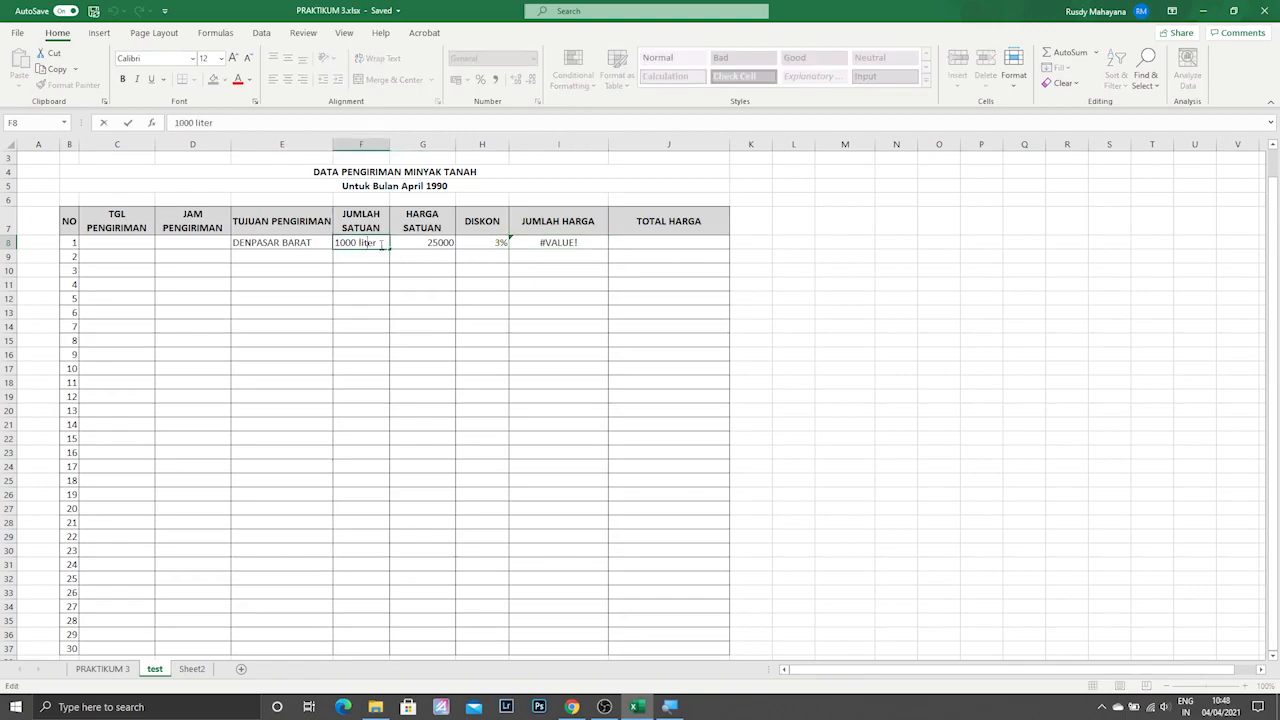
double_click(368, 243)
key("BackSpace")
key("BackSpace")
key("ctrl+Return")
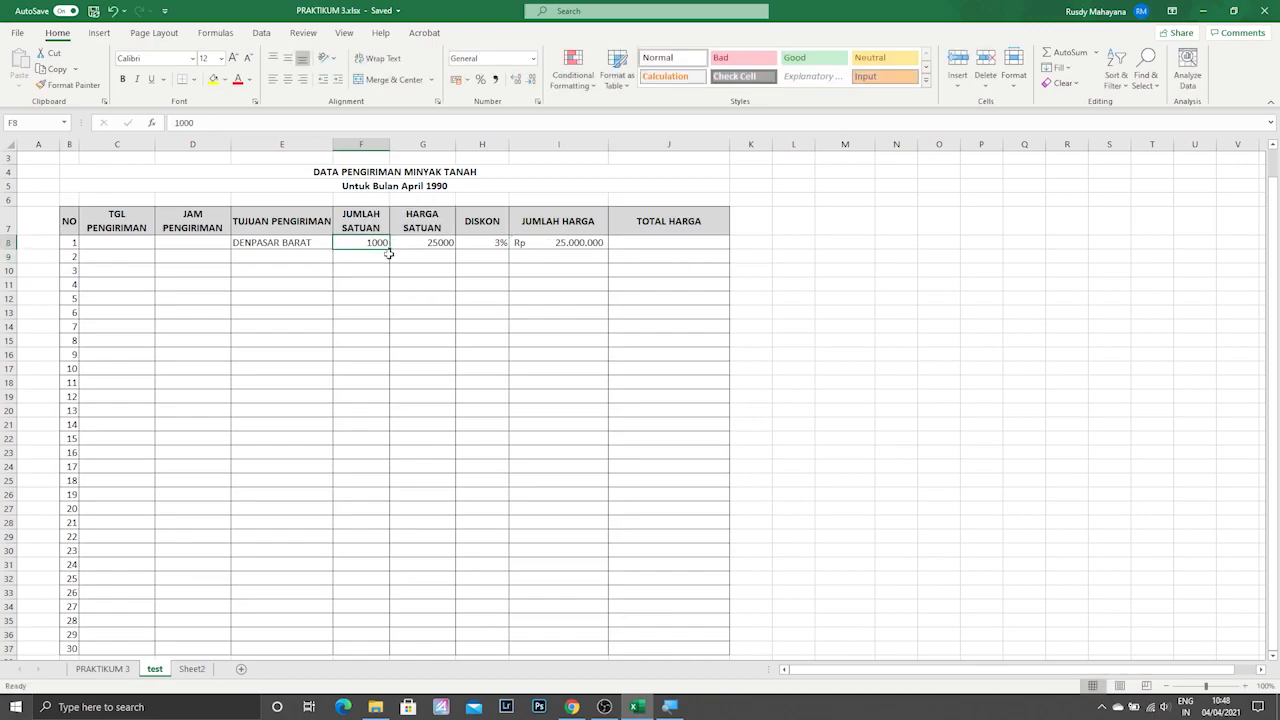
left_click(572, 242)
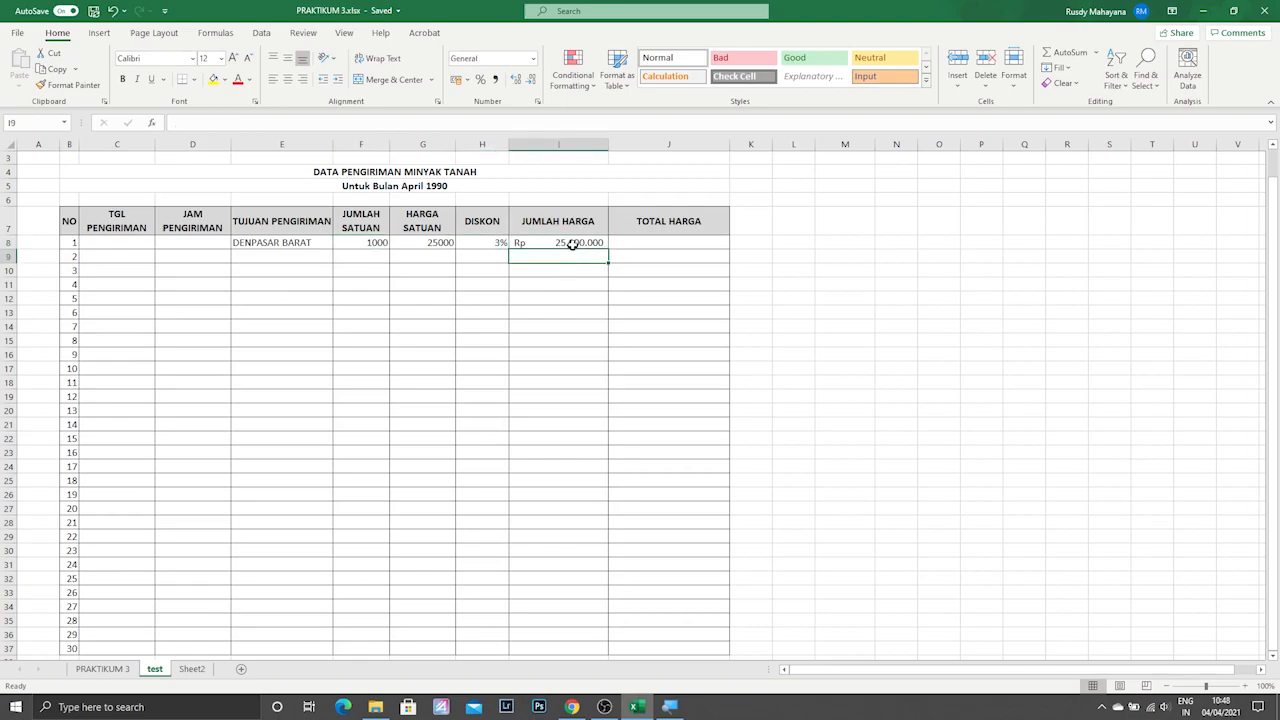
left_click(367, 241)
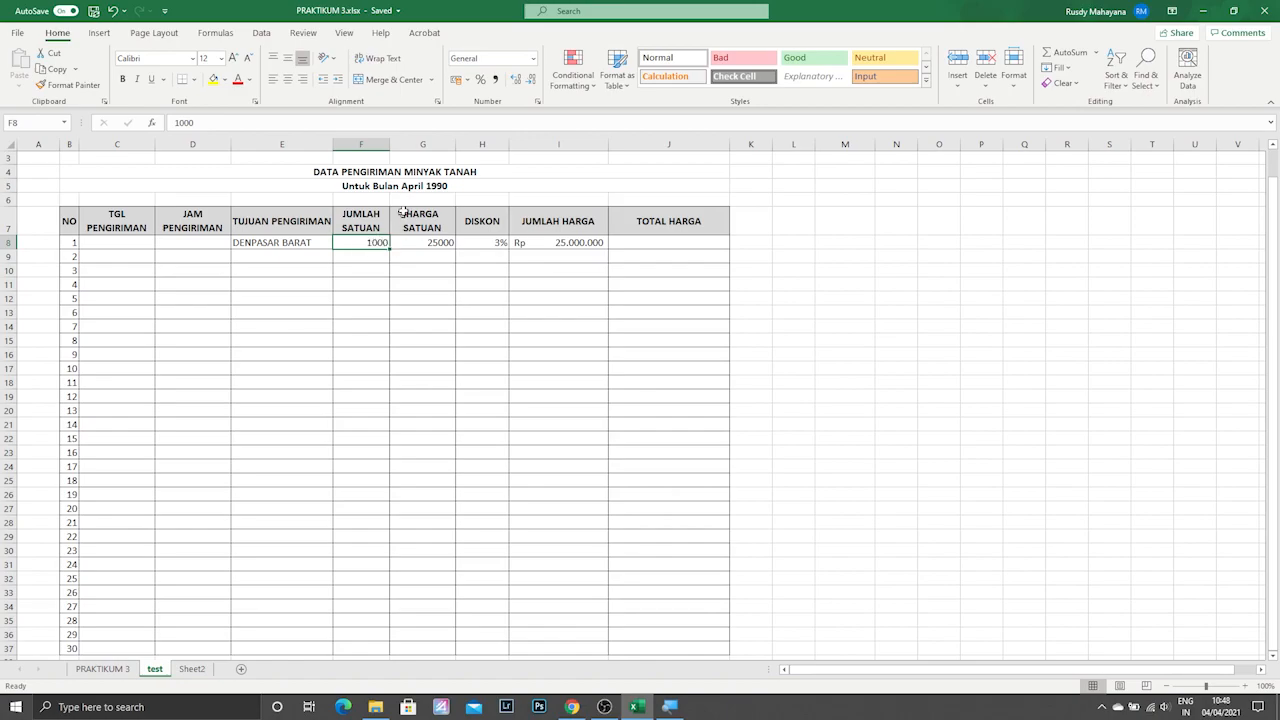
left_click(533, 59)
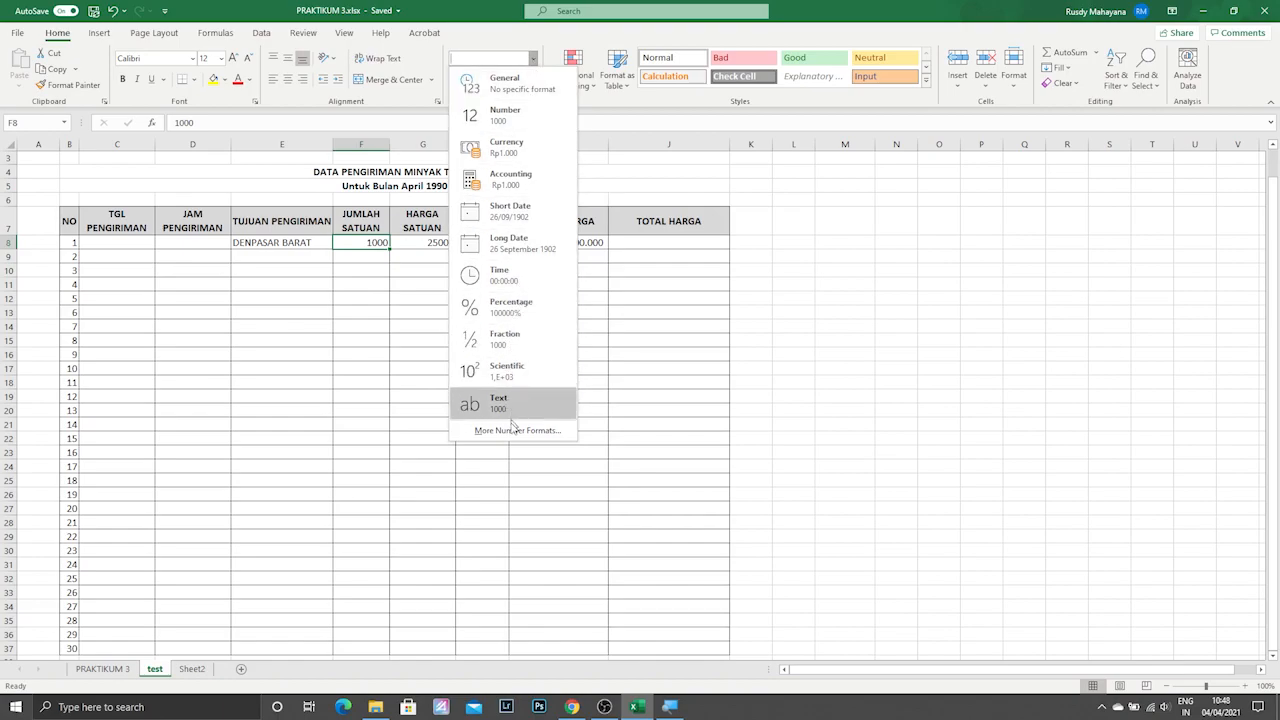
left_click(541, 18)
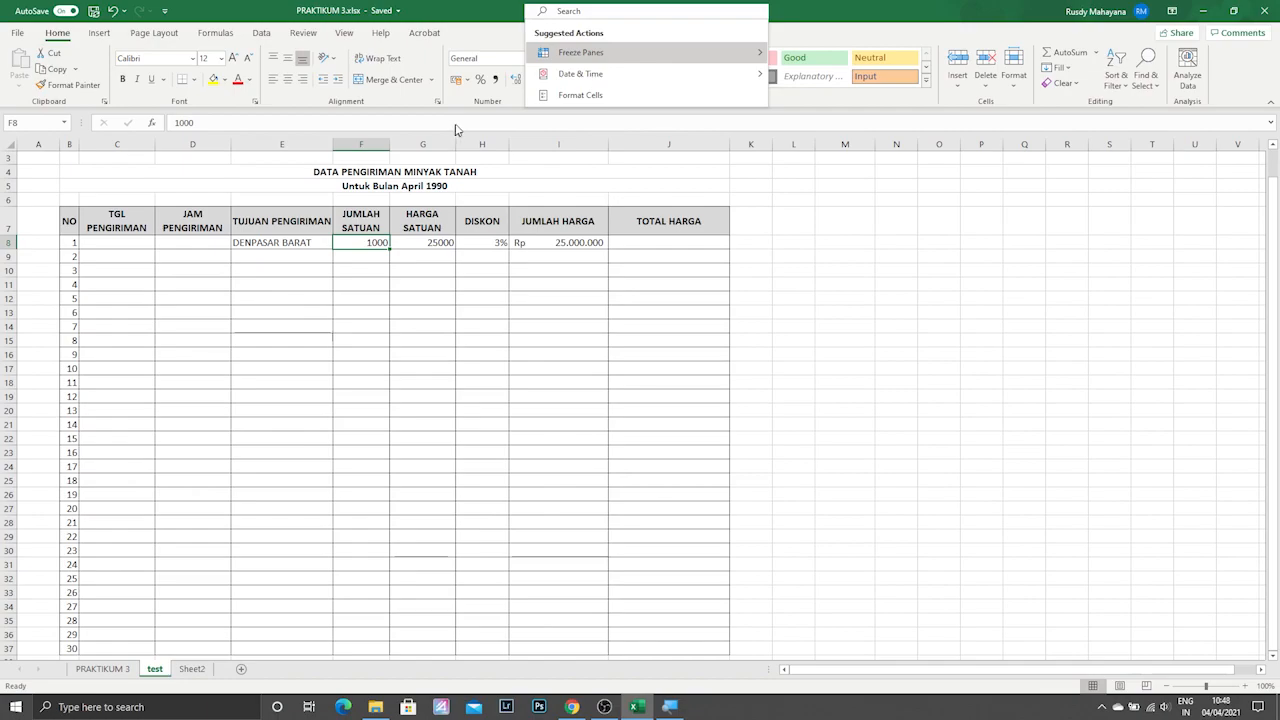
left_click(486, 110)
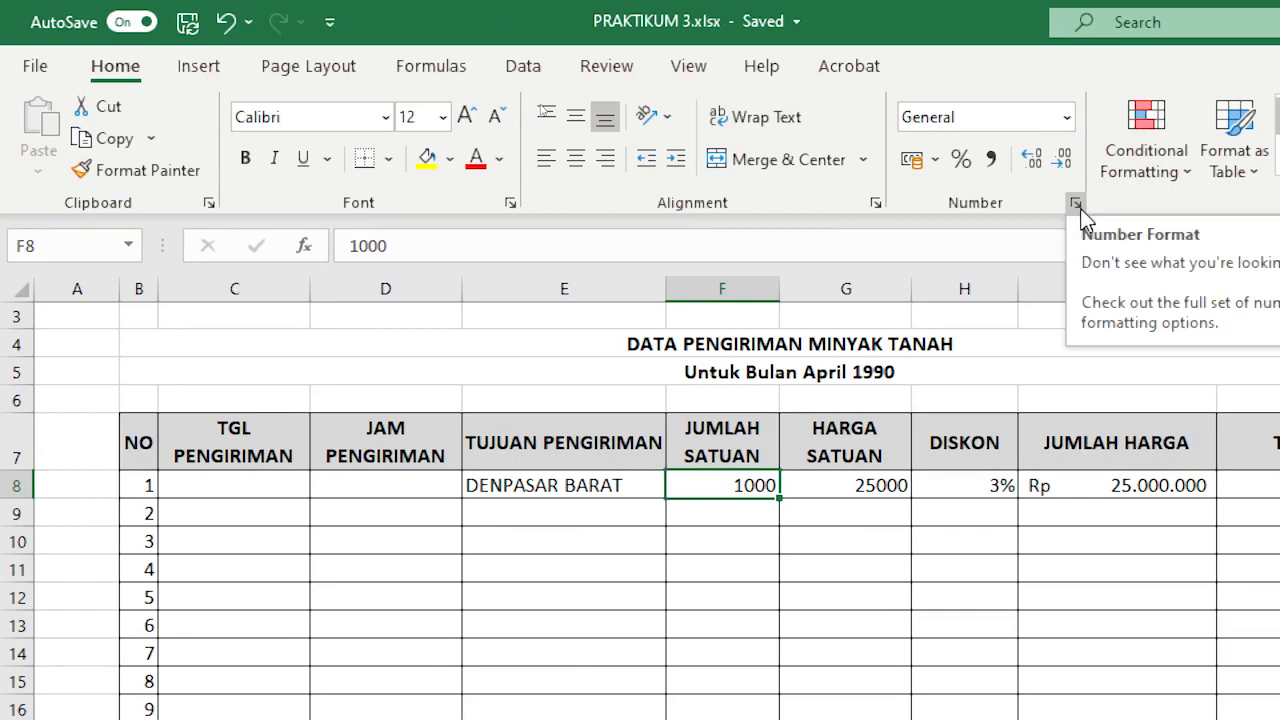
Step: Apply the custom number format General "liter" to the JUMLAH SATUAN value in F8
left_click(1075, 205)
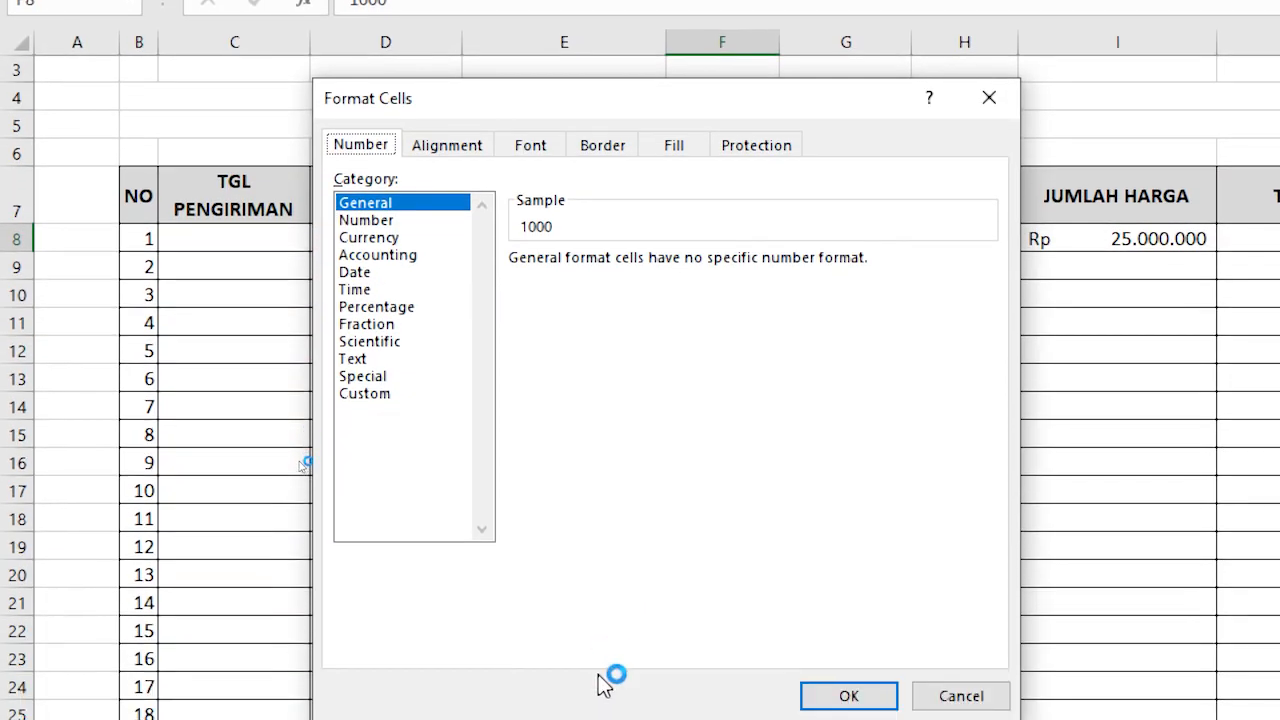
left_click(370, 361)
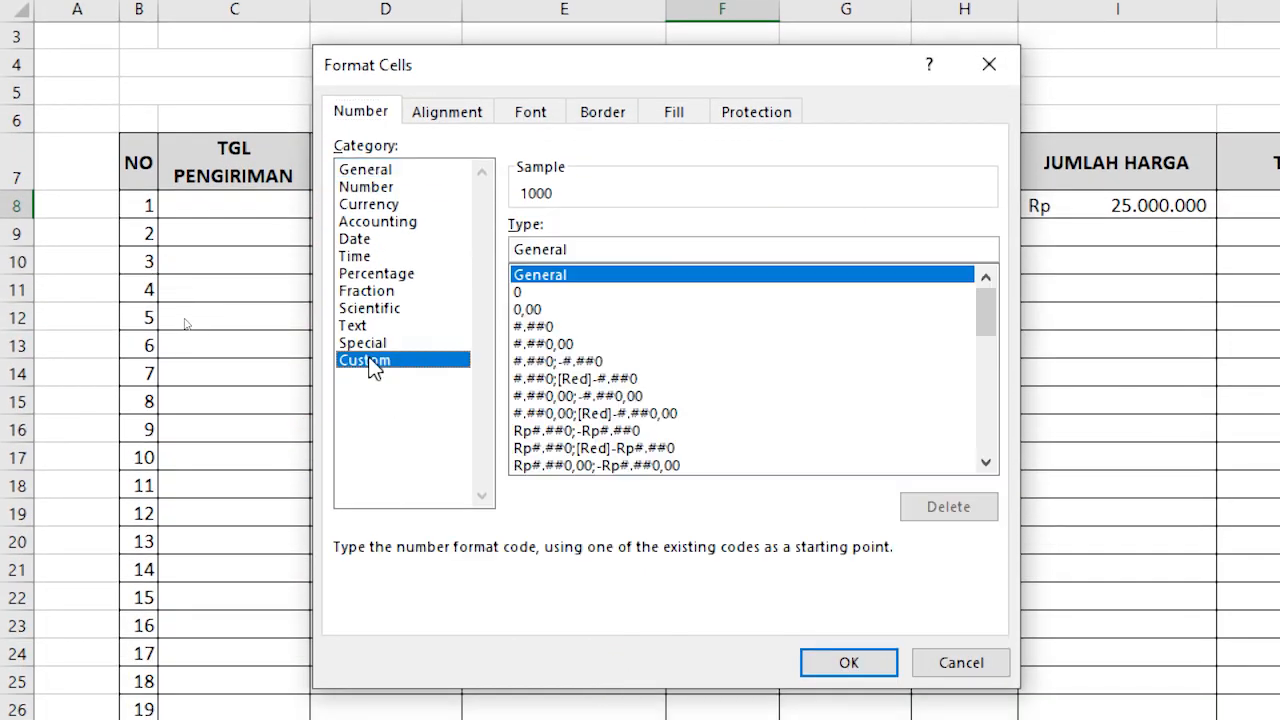
left_click(560, 290)
left_click(548, 276)
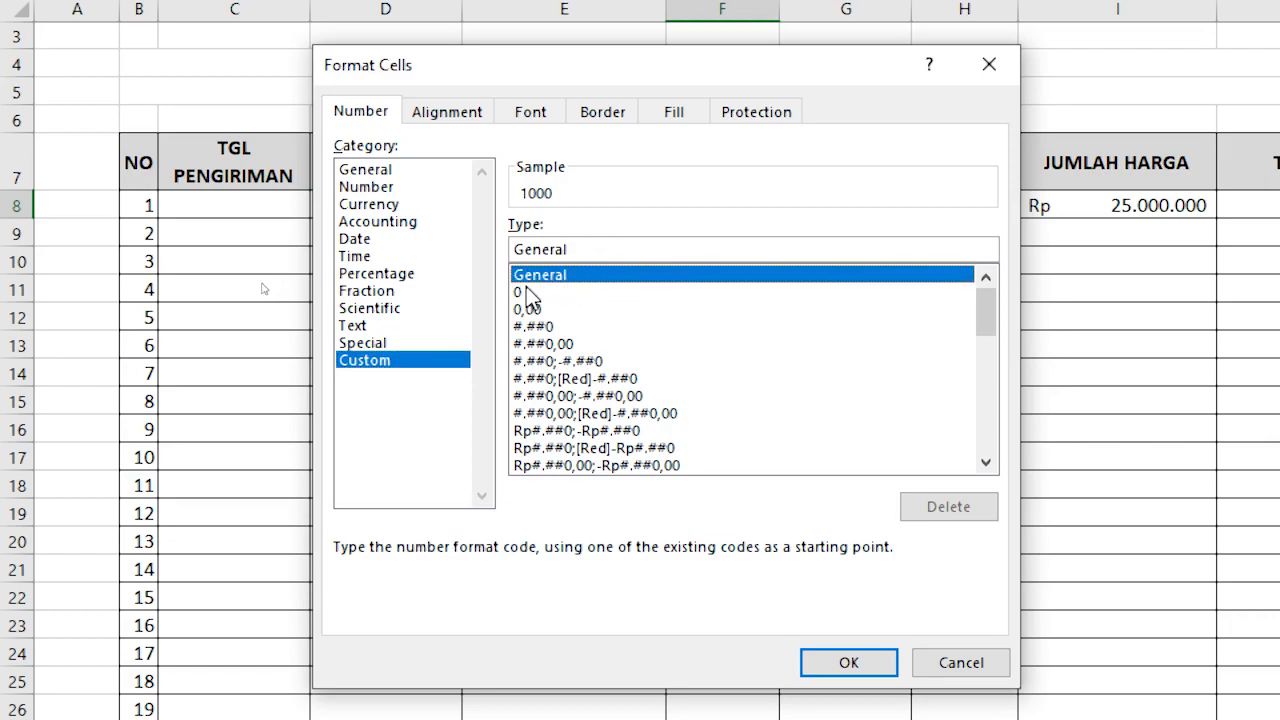
left_click(611, 248)
type("\"")
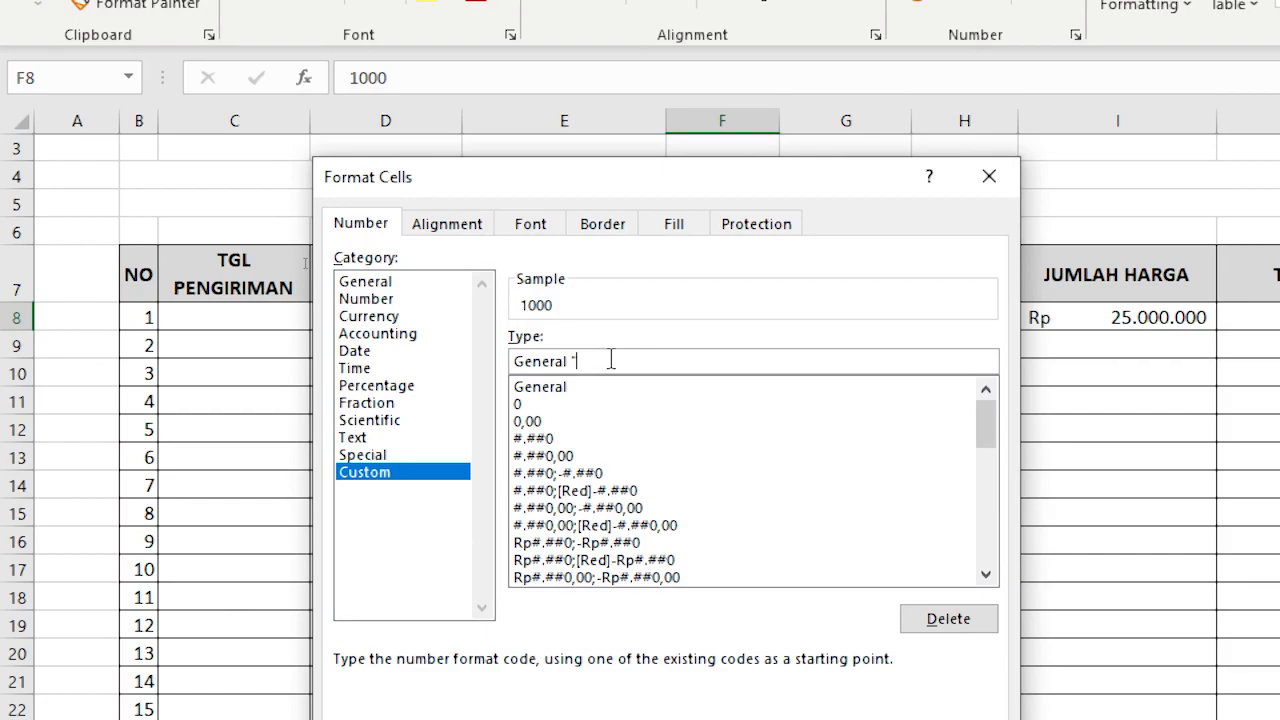
type("liter\"")
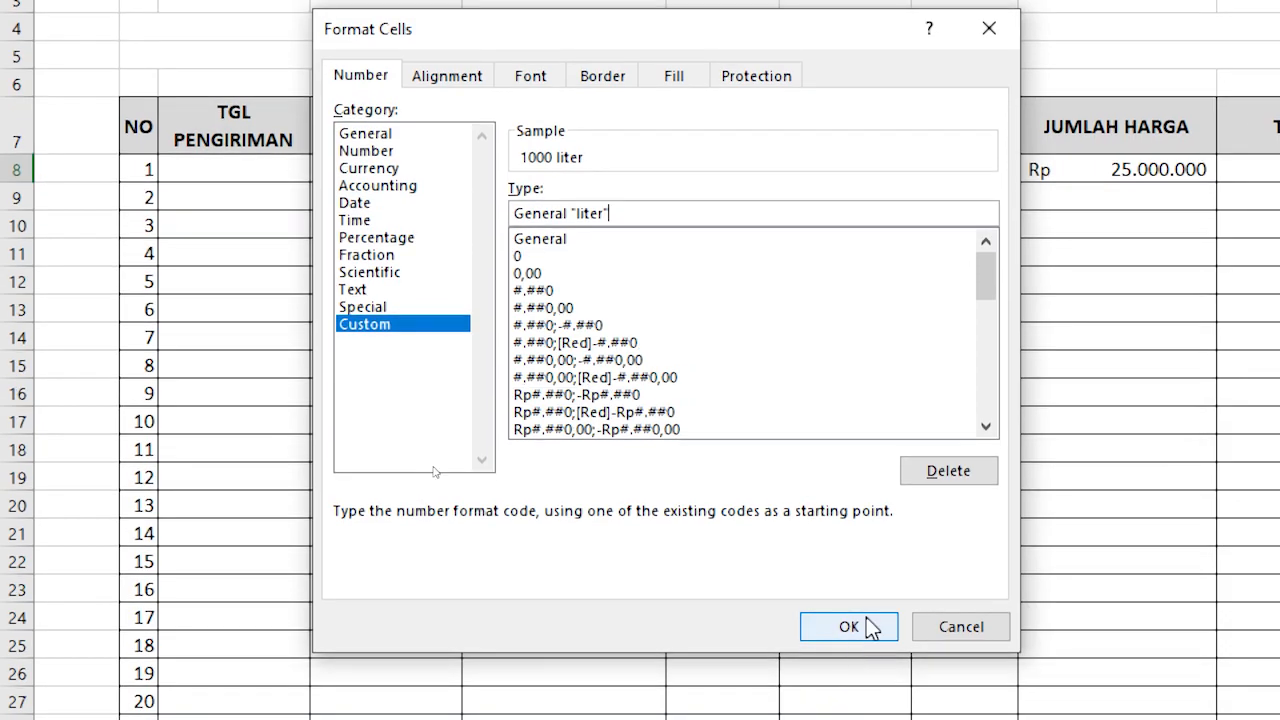
left_click(866, 629)
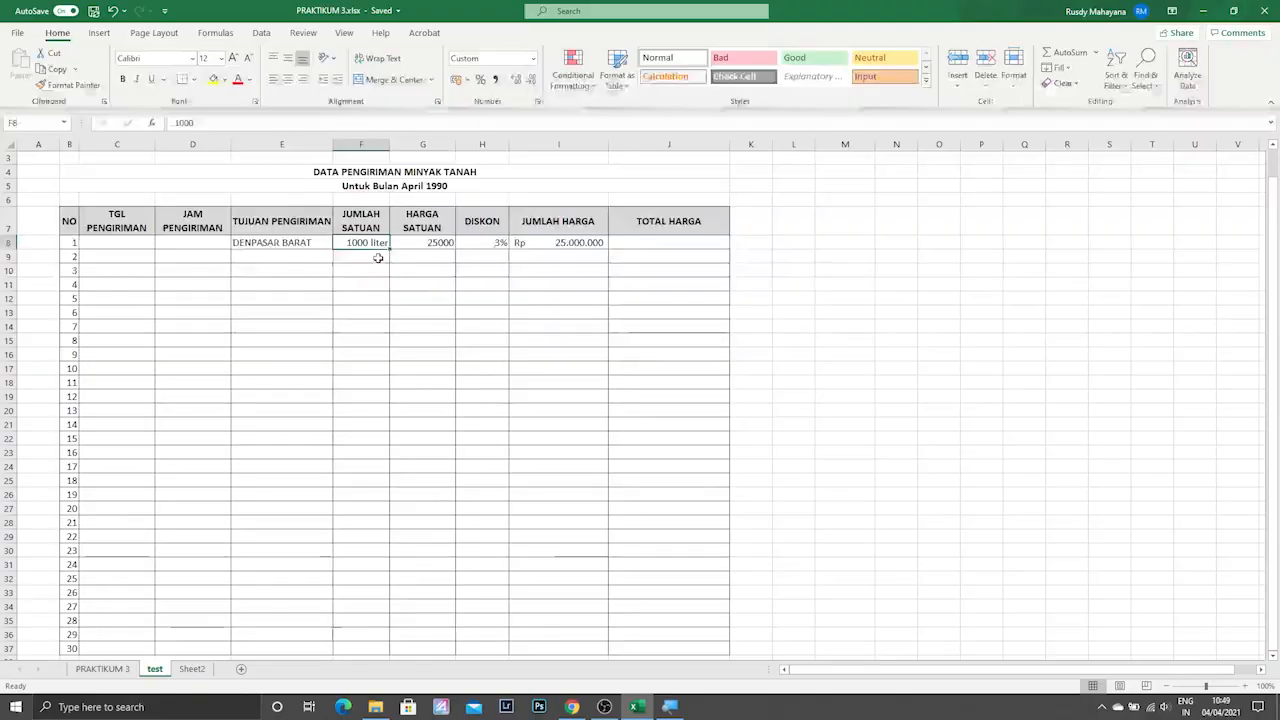
Step: Compare the HARGA SATUAN and JUMLAH HARGA cells in row 8, and format the unit price in G8 as Accounting
scroll(358, 244, "up", 3, "ctrl")
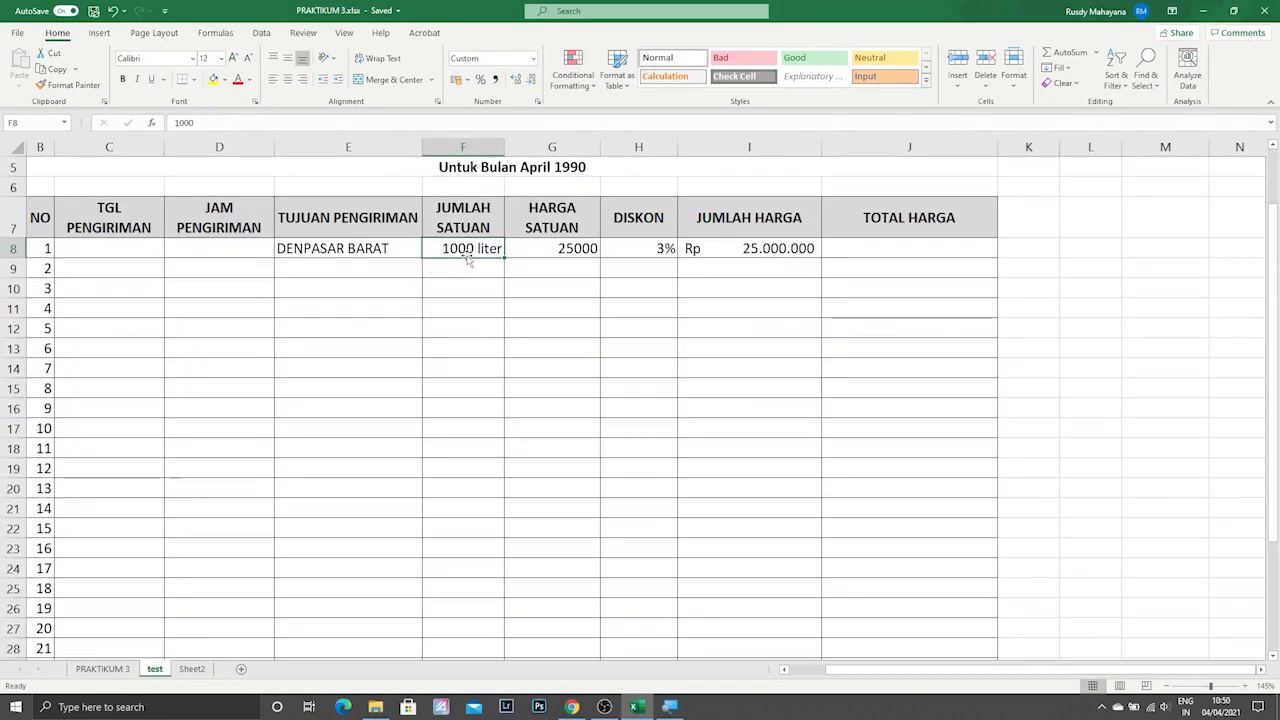
scroll(466, 257, "up", 1)
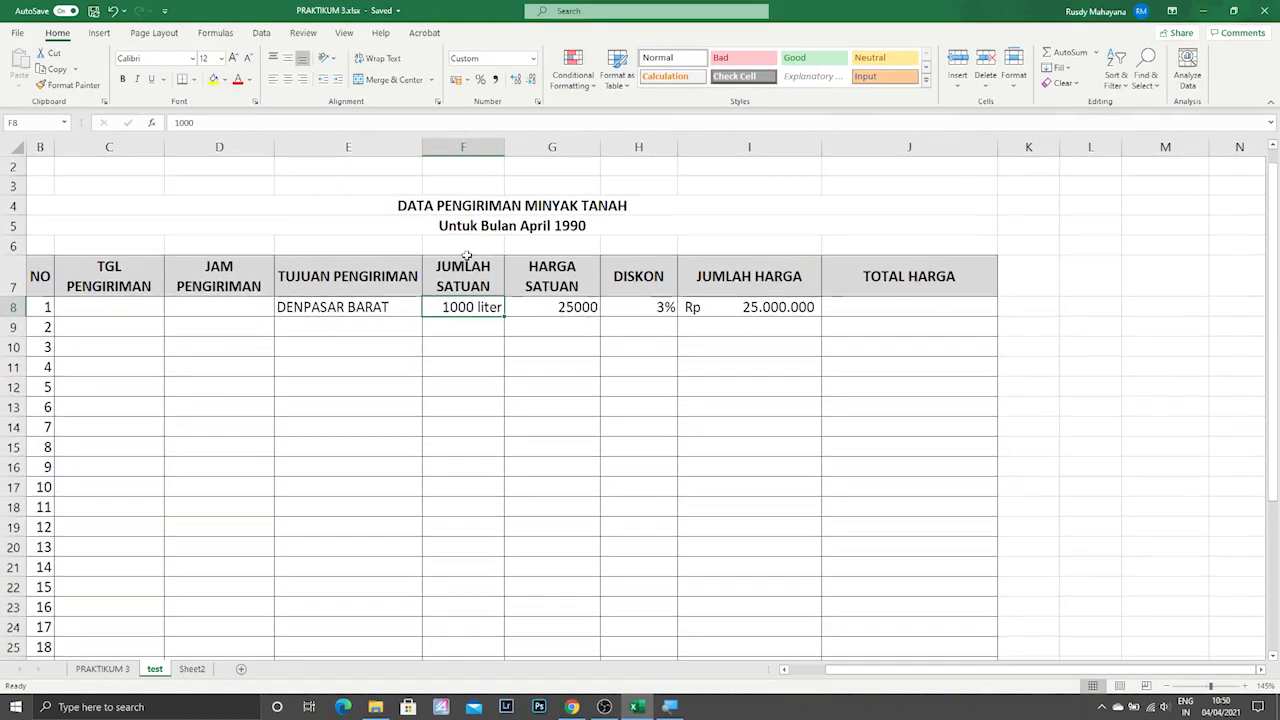
left_click(740, 311)
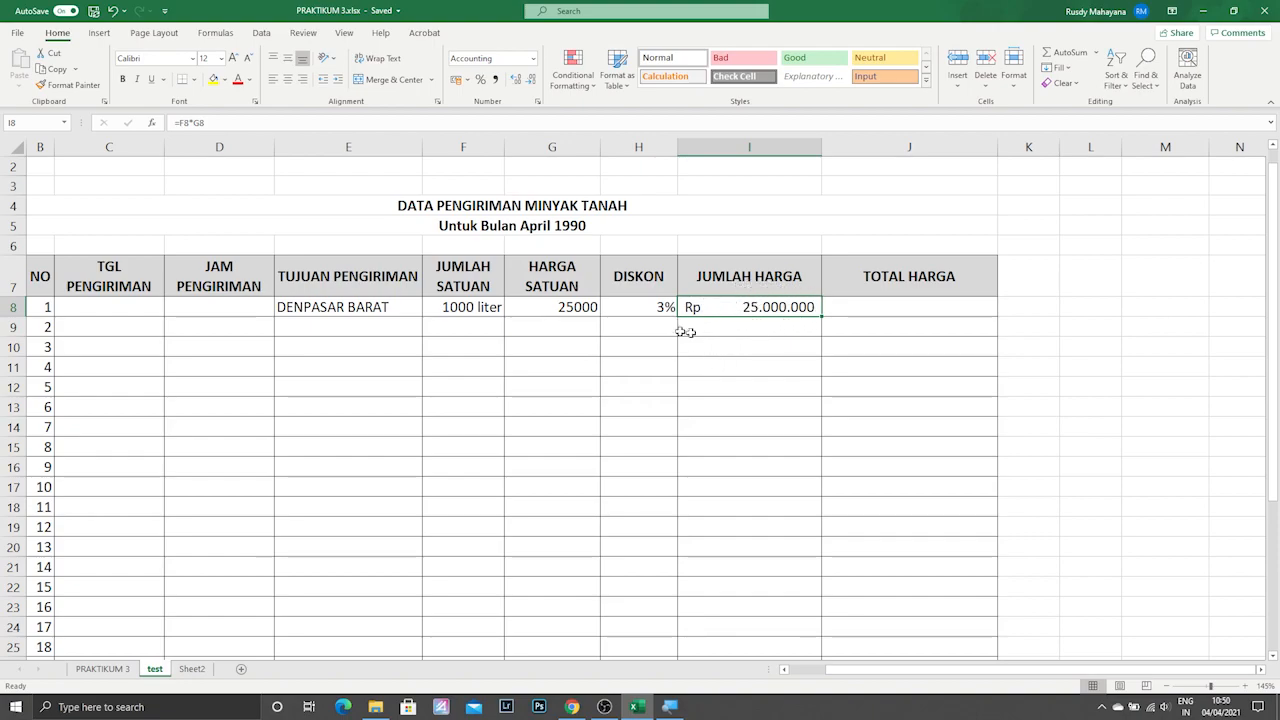
left_click(548, 309)
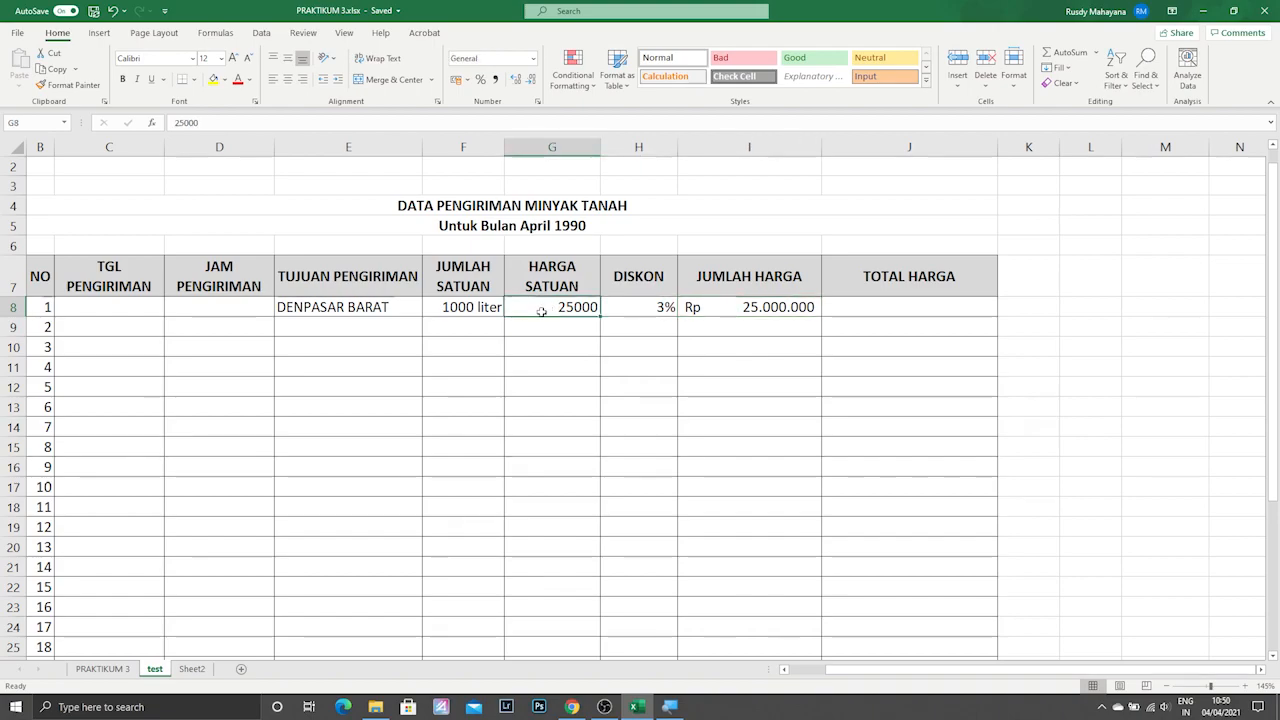
left_click(698, 307)
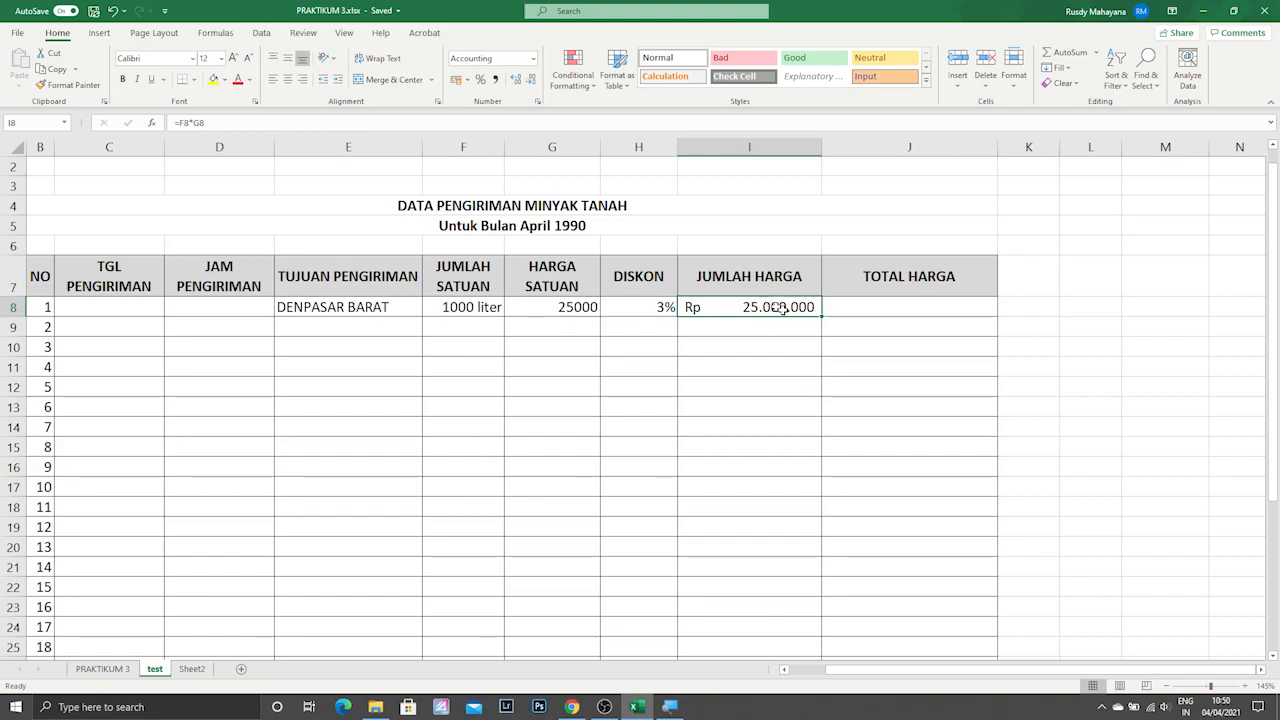
left_click(582, 310)
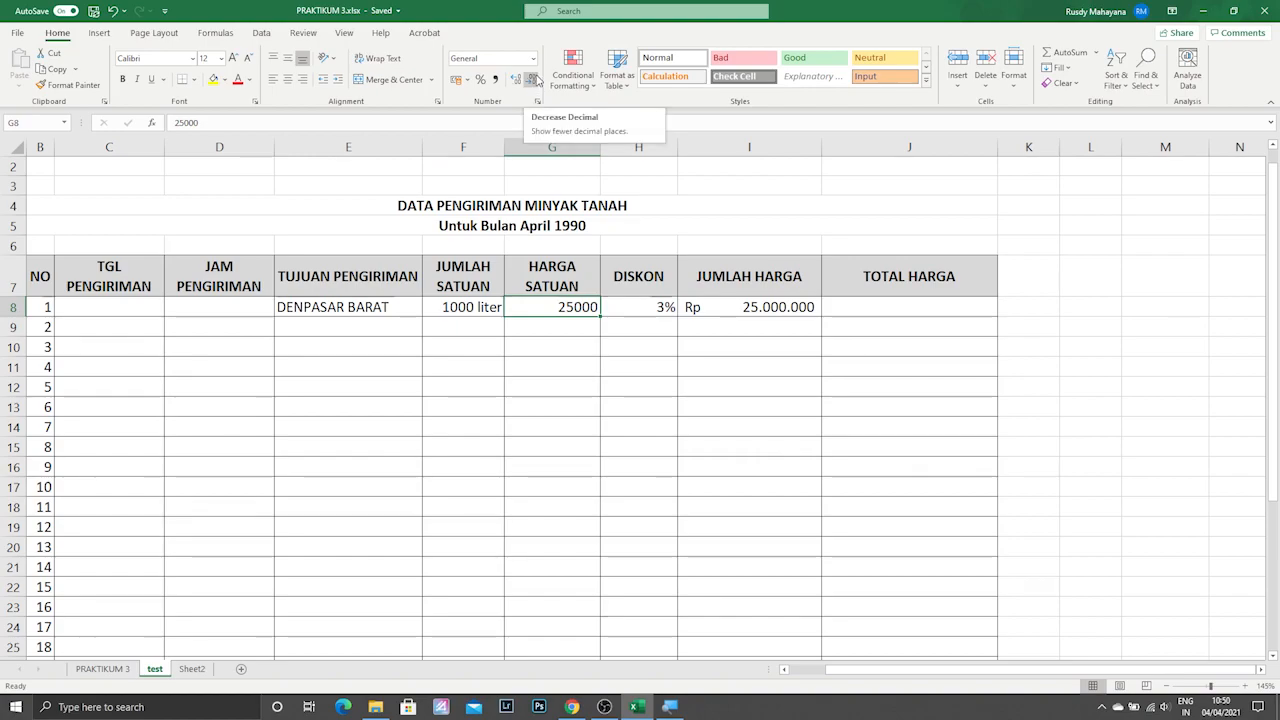
left_click(533, 60)
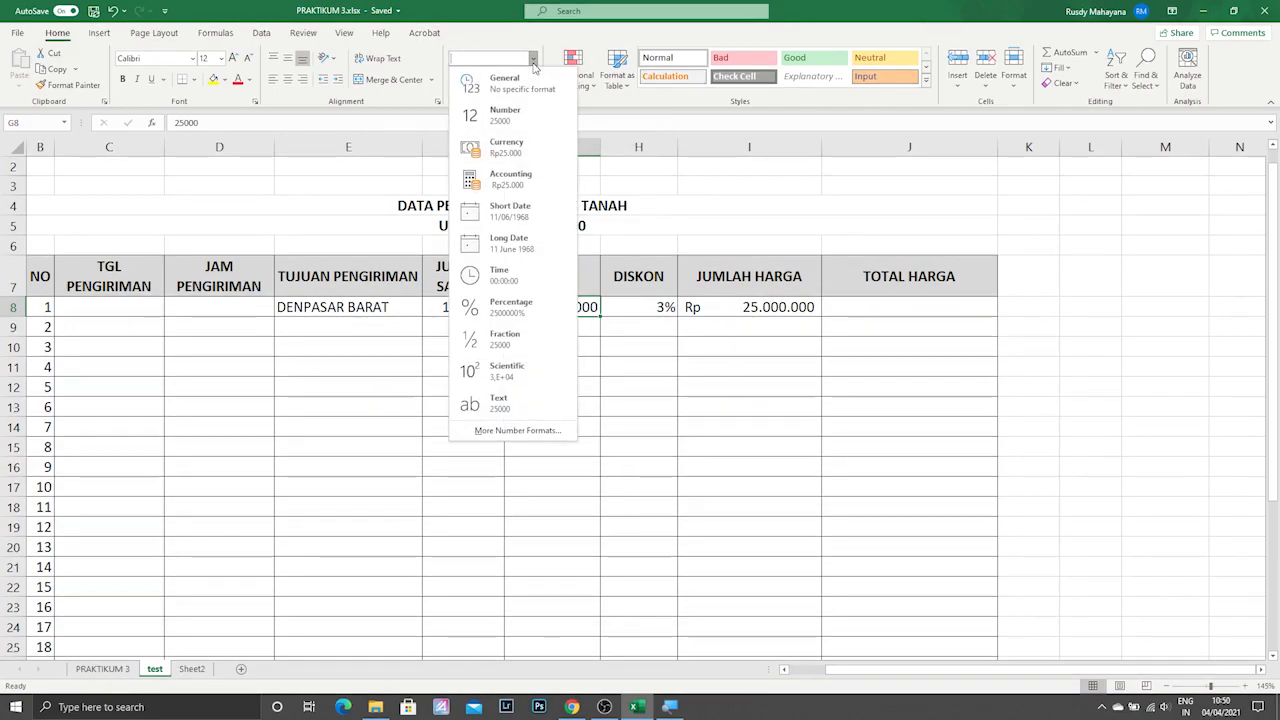
left_click(537, 185)
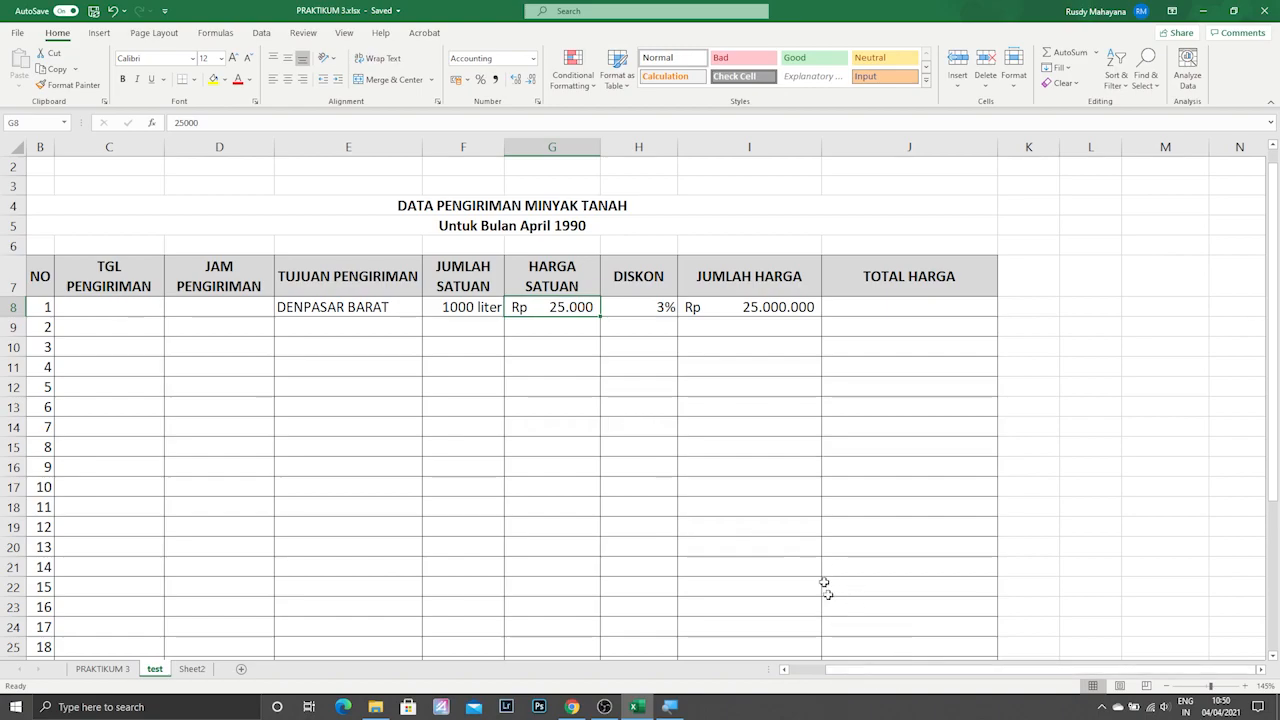
Step: Switch the JUMLAH HARGA cell I8 to the General format and reapply the Accounting format
left_click(755, 309)
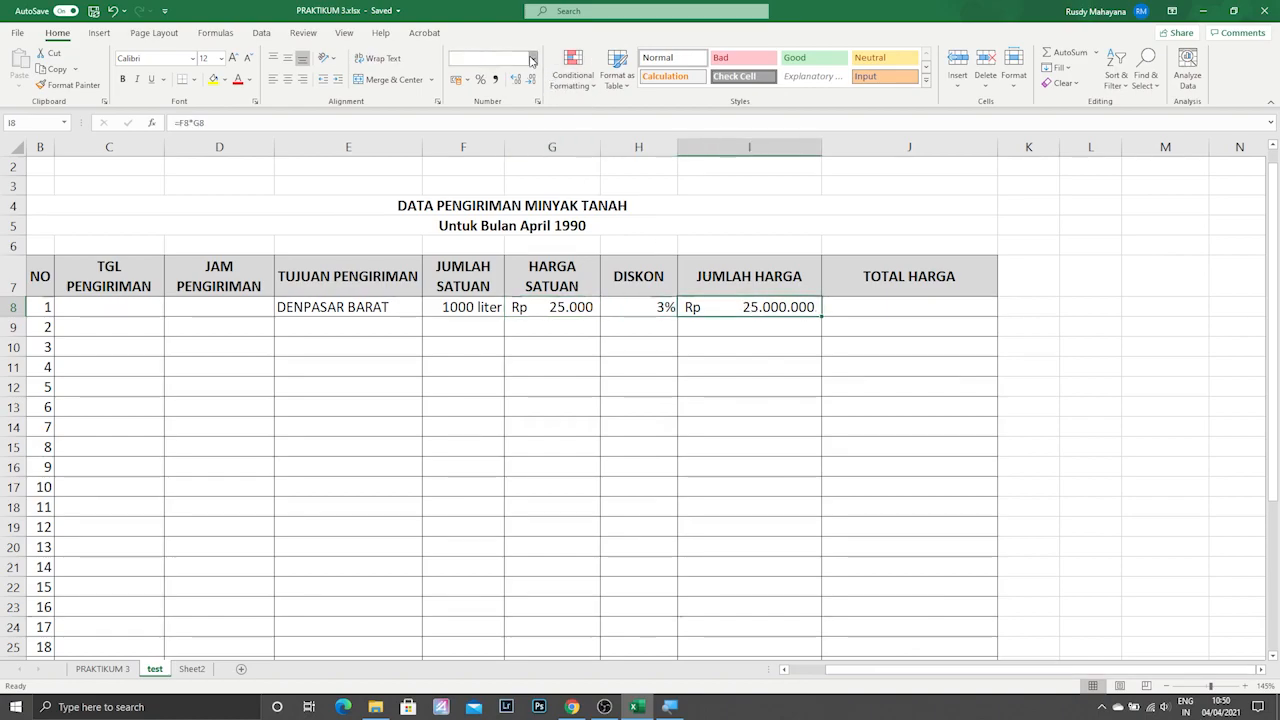
left_click(532, 60)
left_click(515, 83)
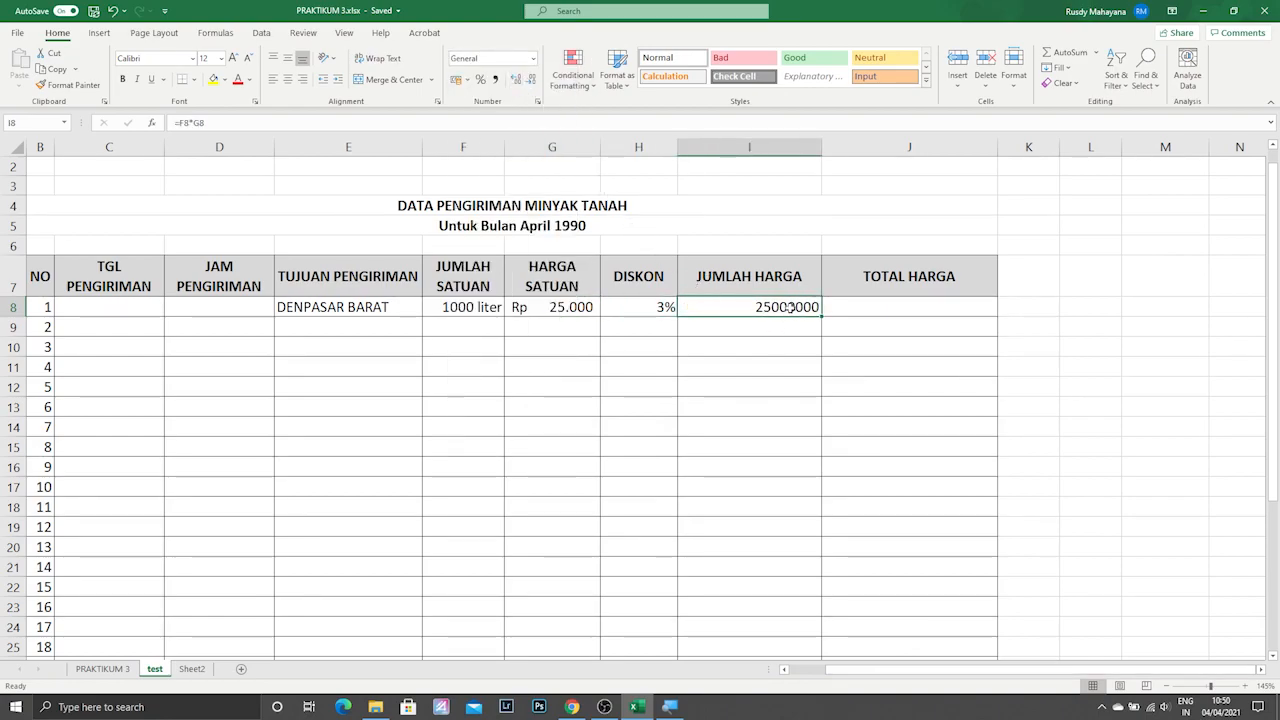
left_click(533, 58)
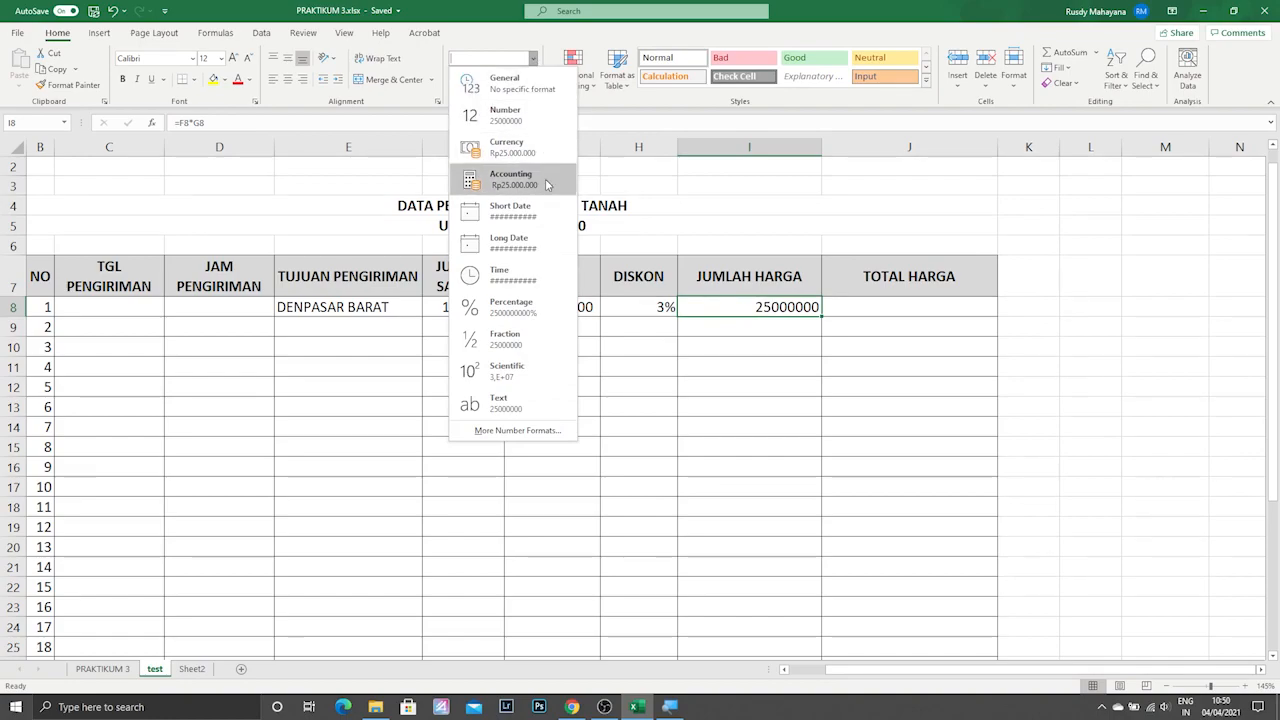
left_click(537, 180)
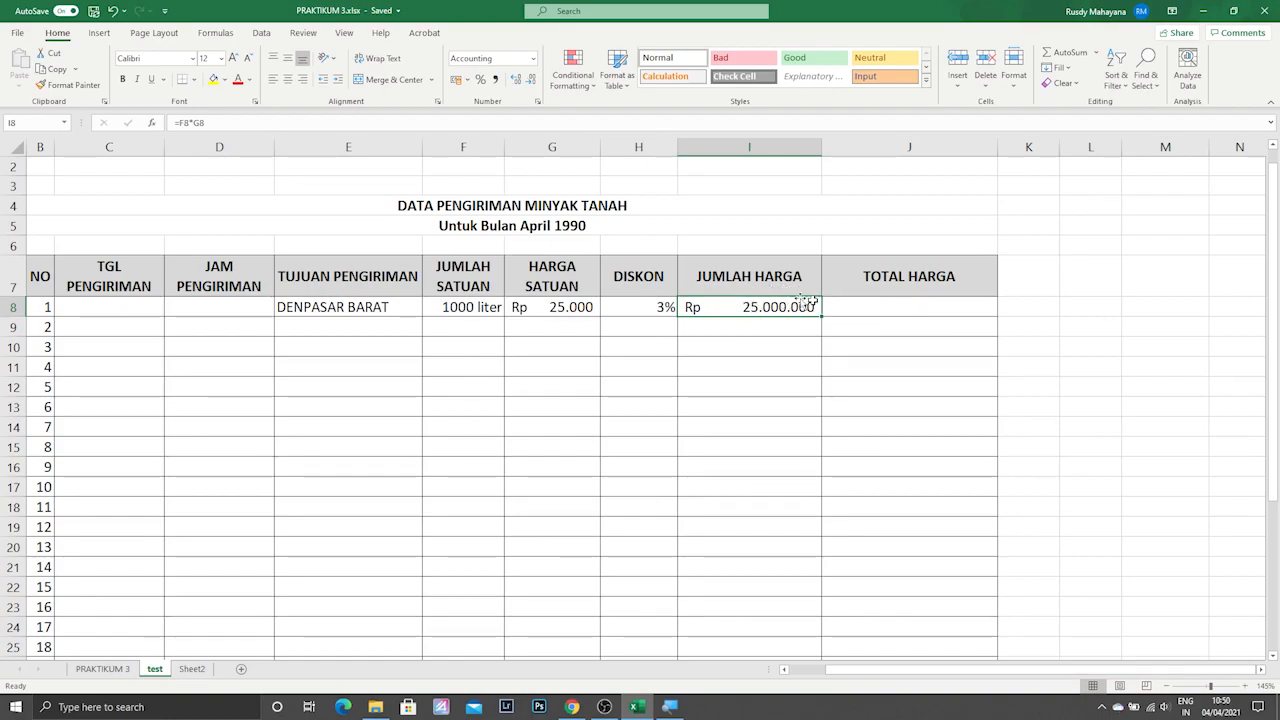
Step: Enter the formula =I8-(I8*H8) in J8 to calculate the first row's discounted TOTAL HARGA
left_click(885, 311)
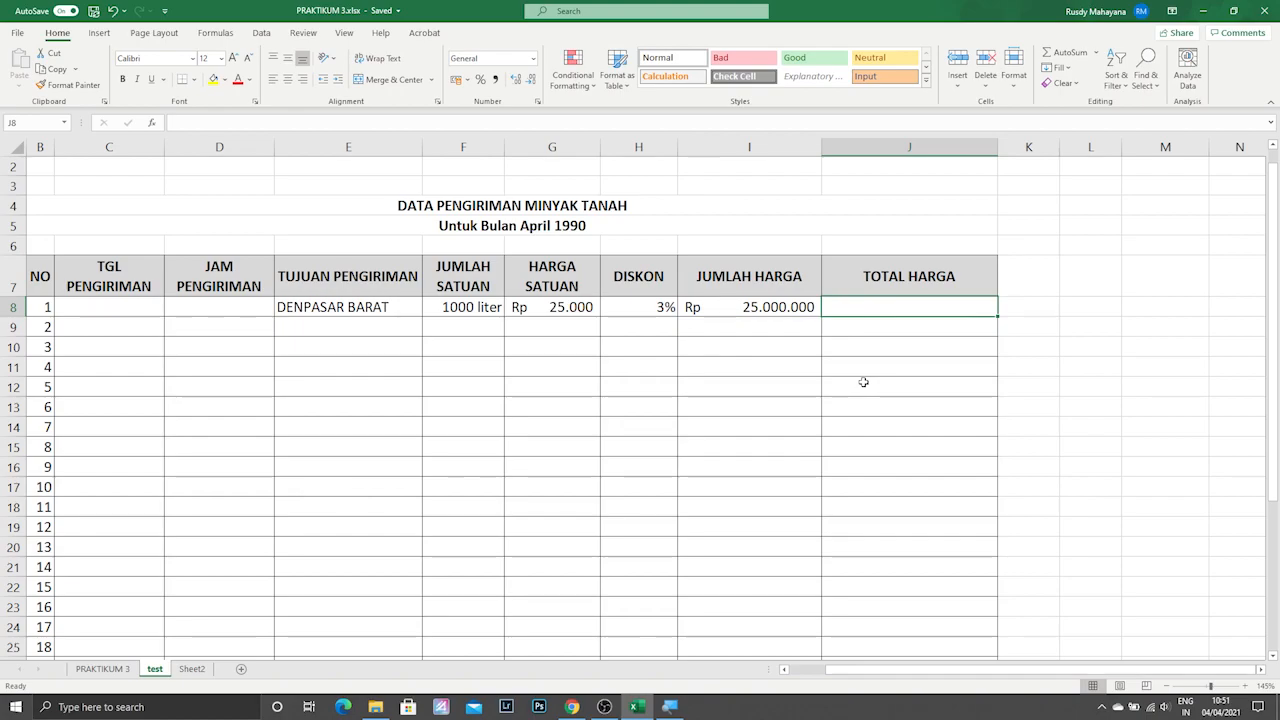
type("=")
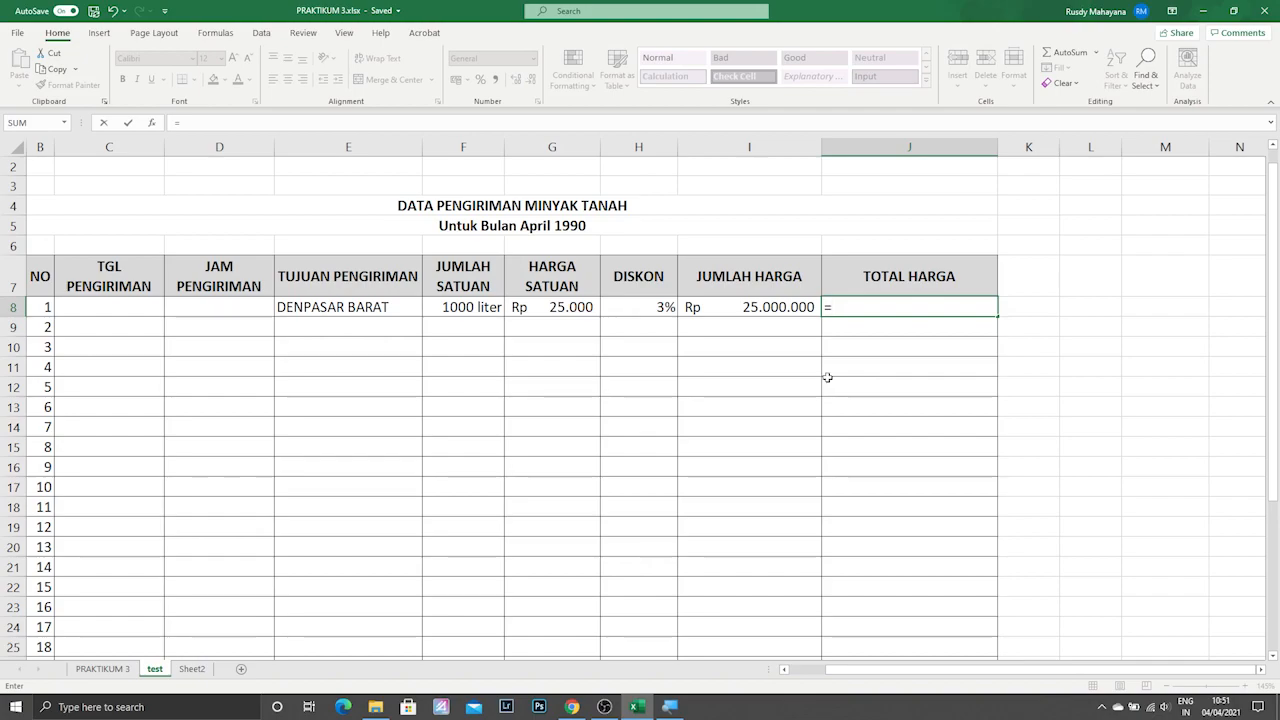
left_click(749, 306)
type("-")
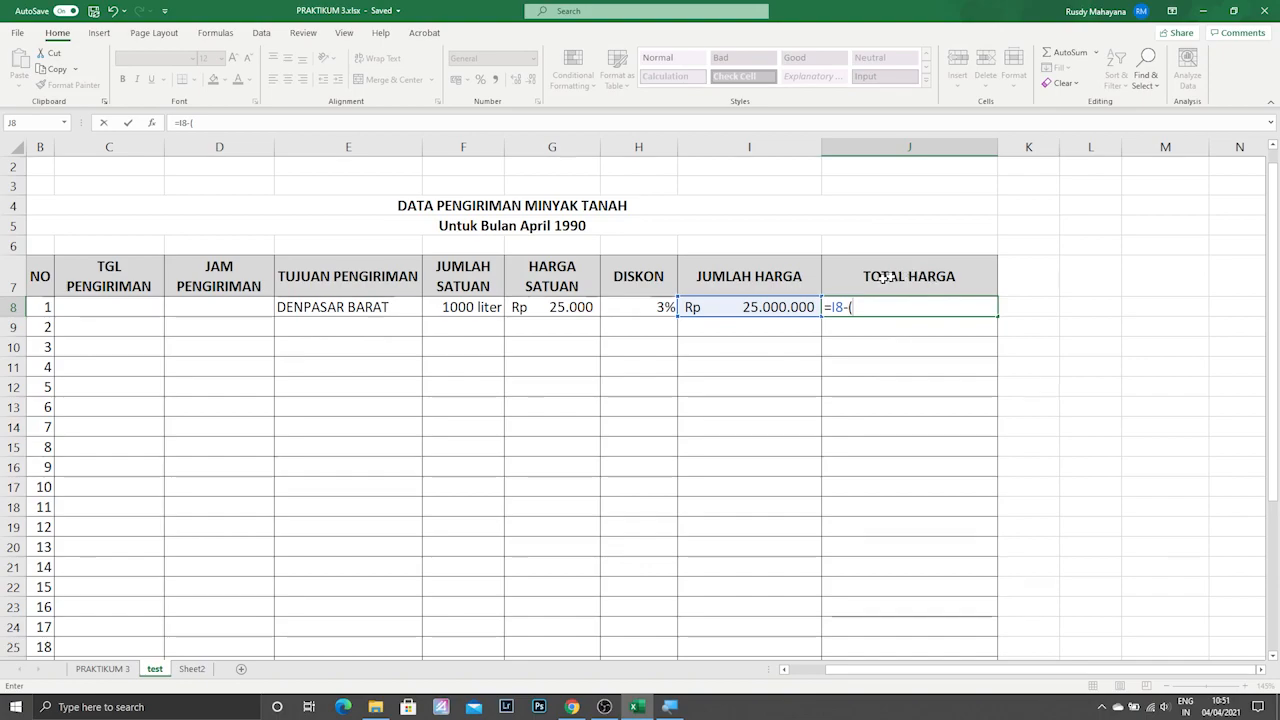
type("(")
left_click(716, 308)
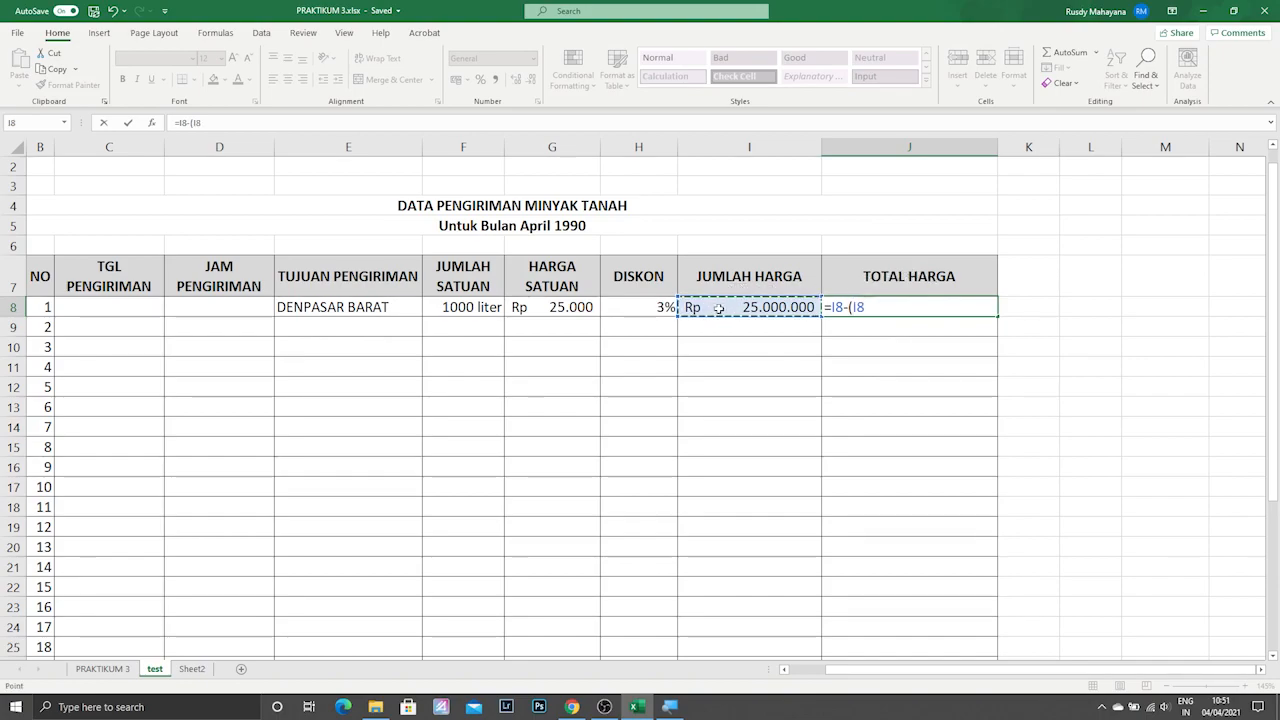
type("*")
left_click(625, 307)
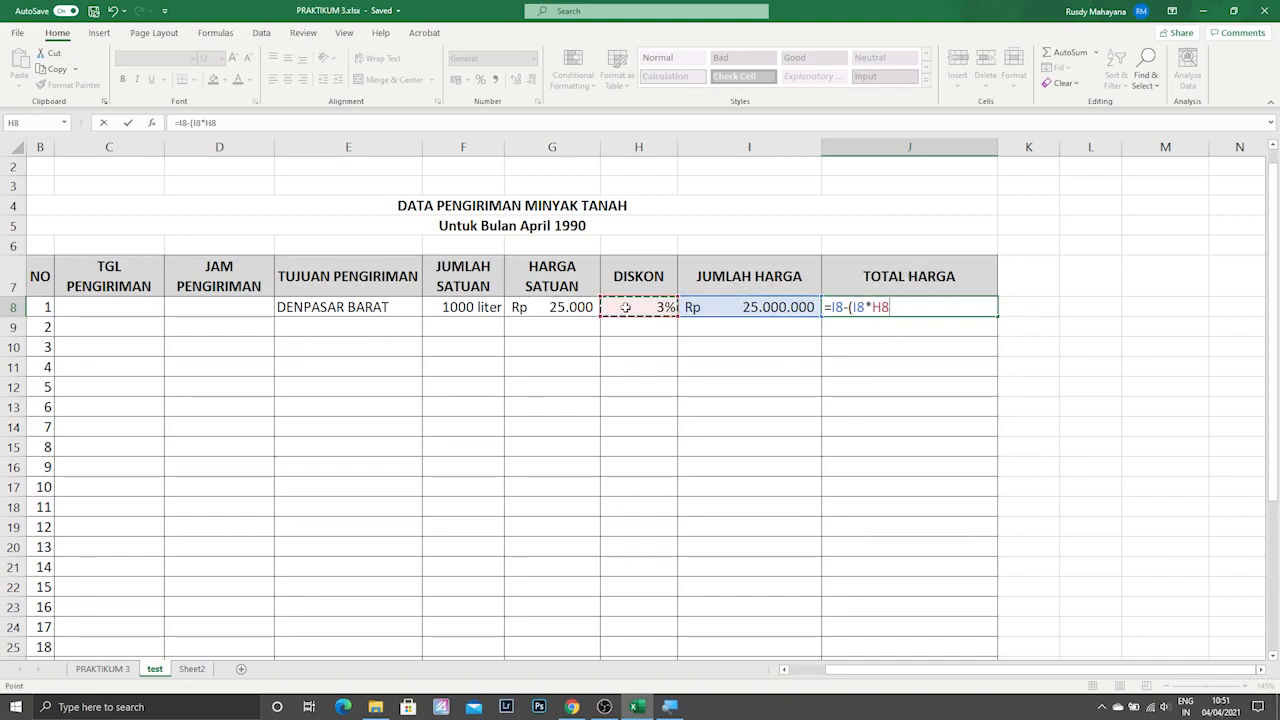
type(")")
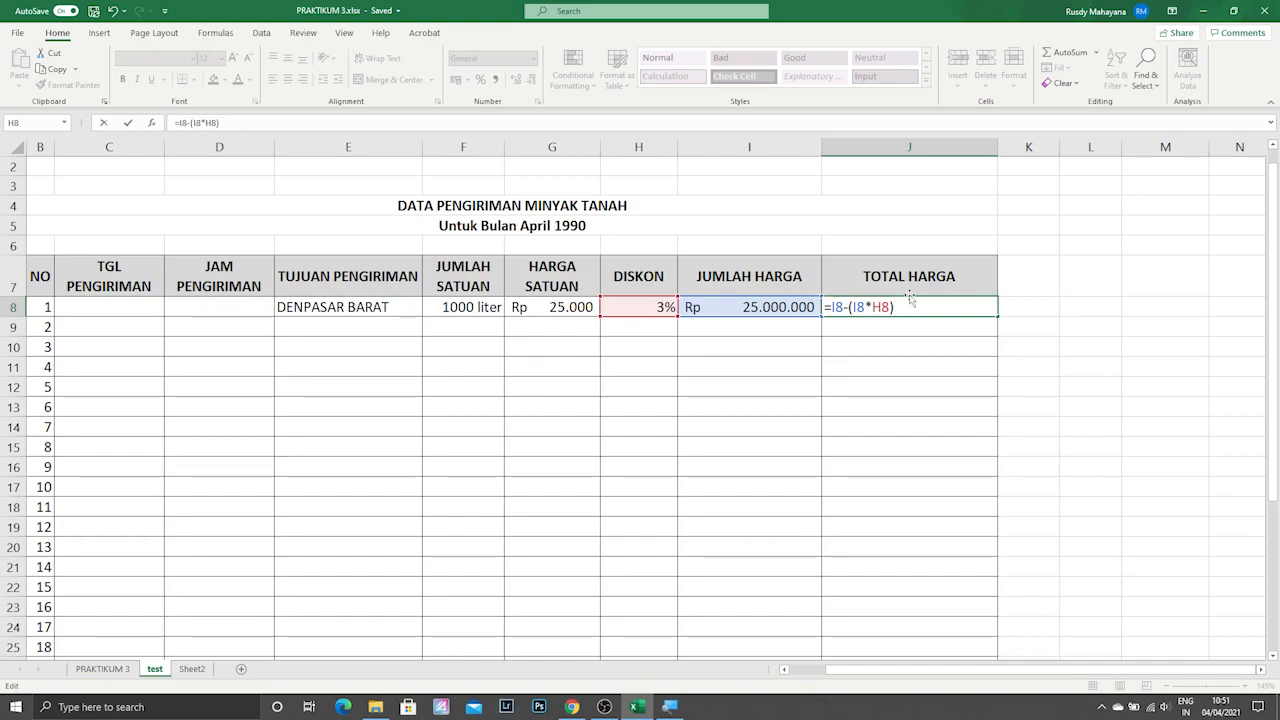
key("Return")
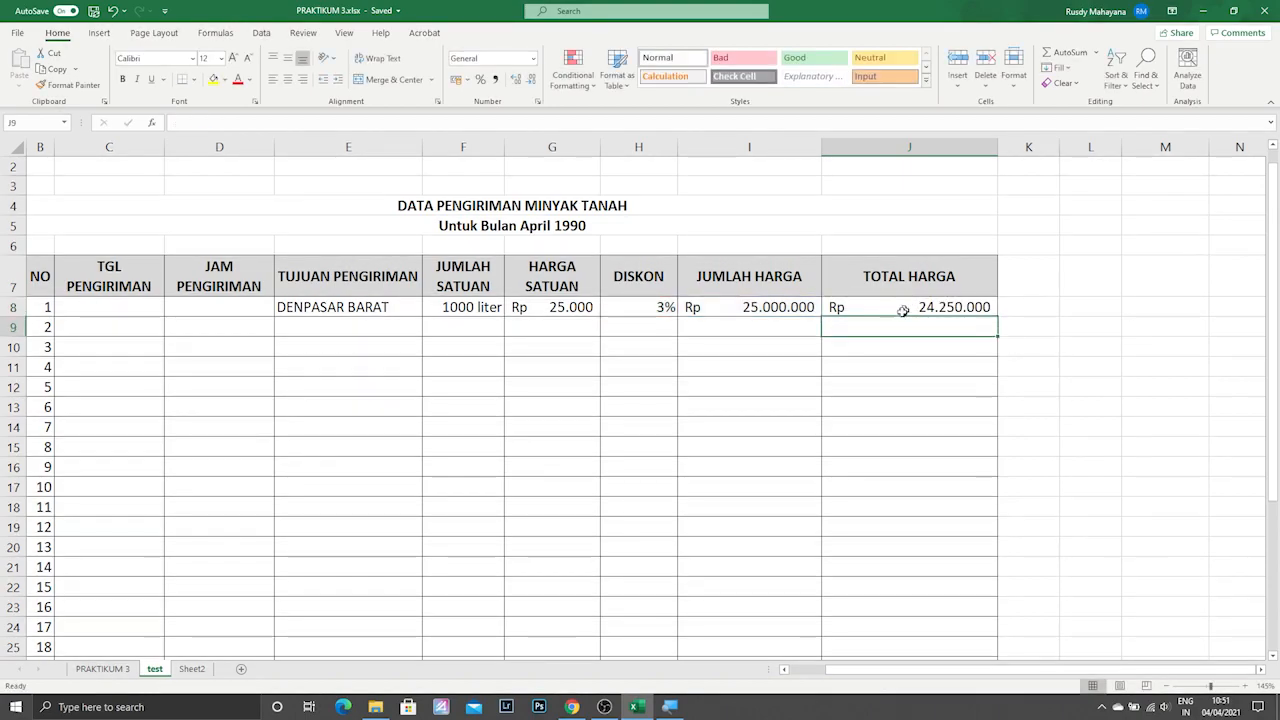
Step: Examine the TOTAL HARGA, JUMLAH HARGA and DISKON cells in row 8 and the blank cells beneath them
left_click(869, 309)
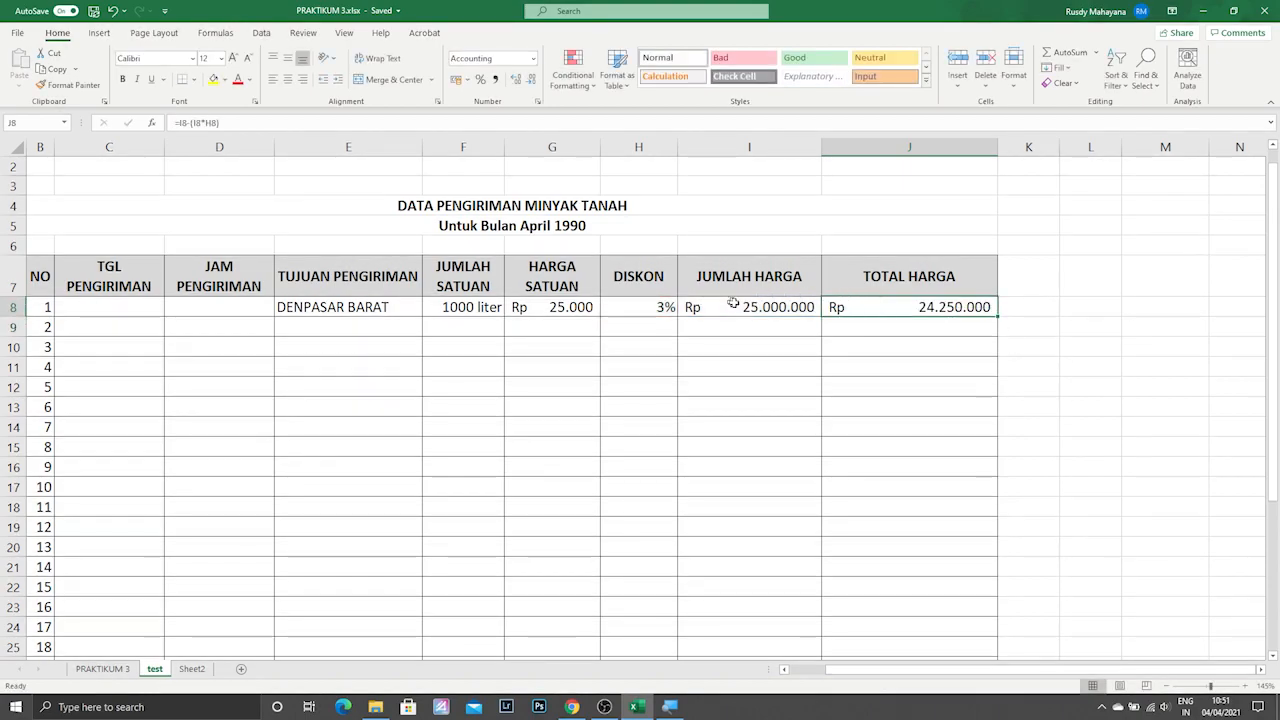
left_click(768, 307)
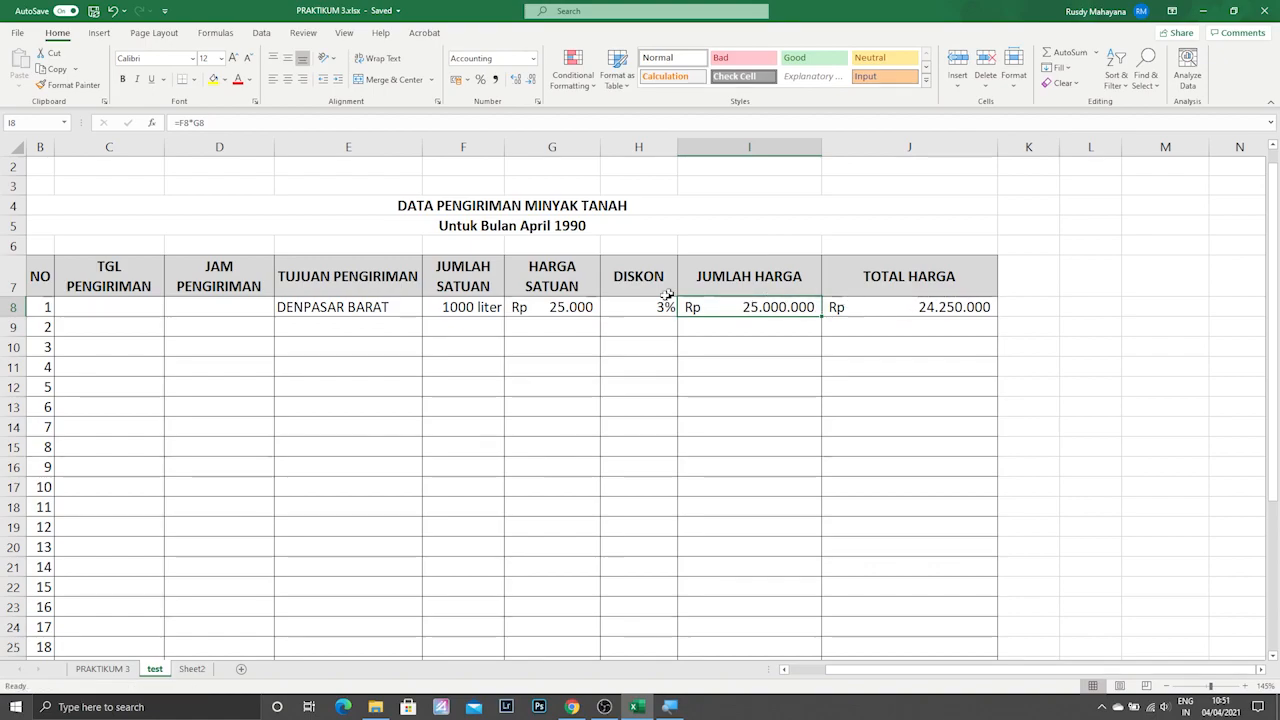
left_click(638, 309)
left_click(878, 310)
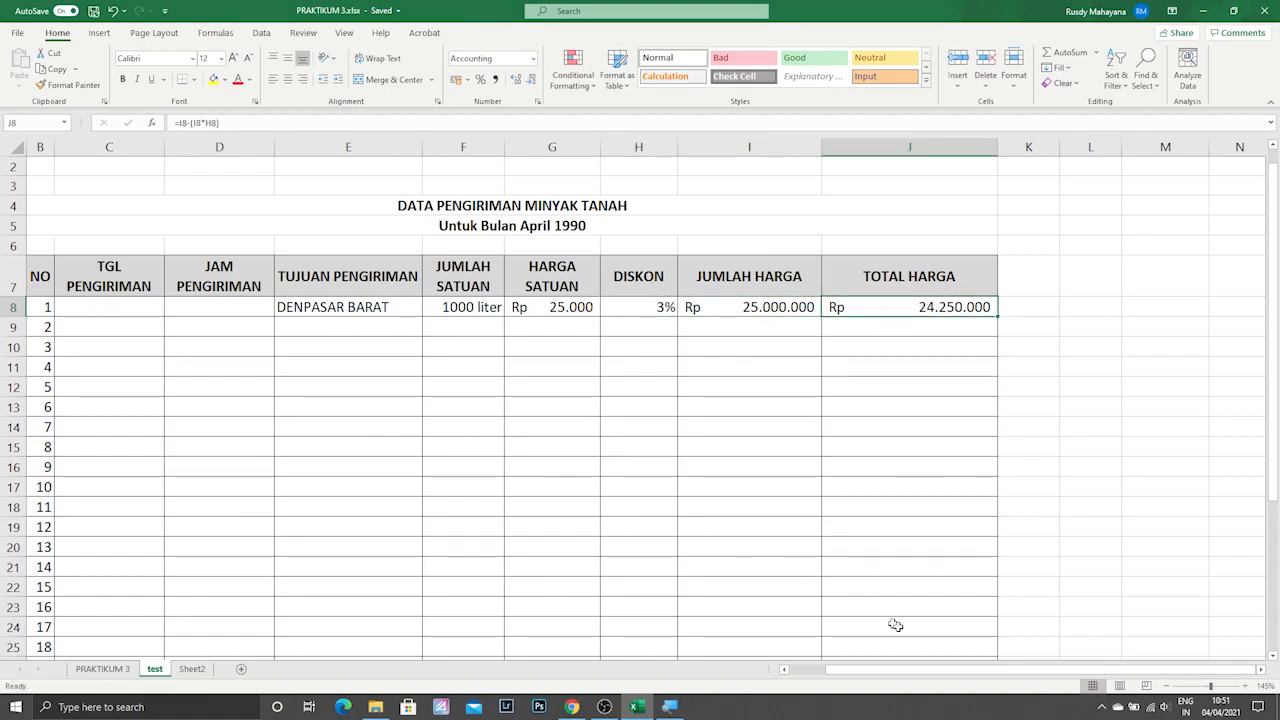
left_click_drag(909, 680, 871, 677)
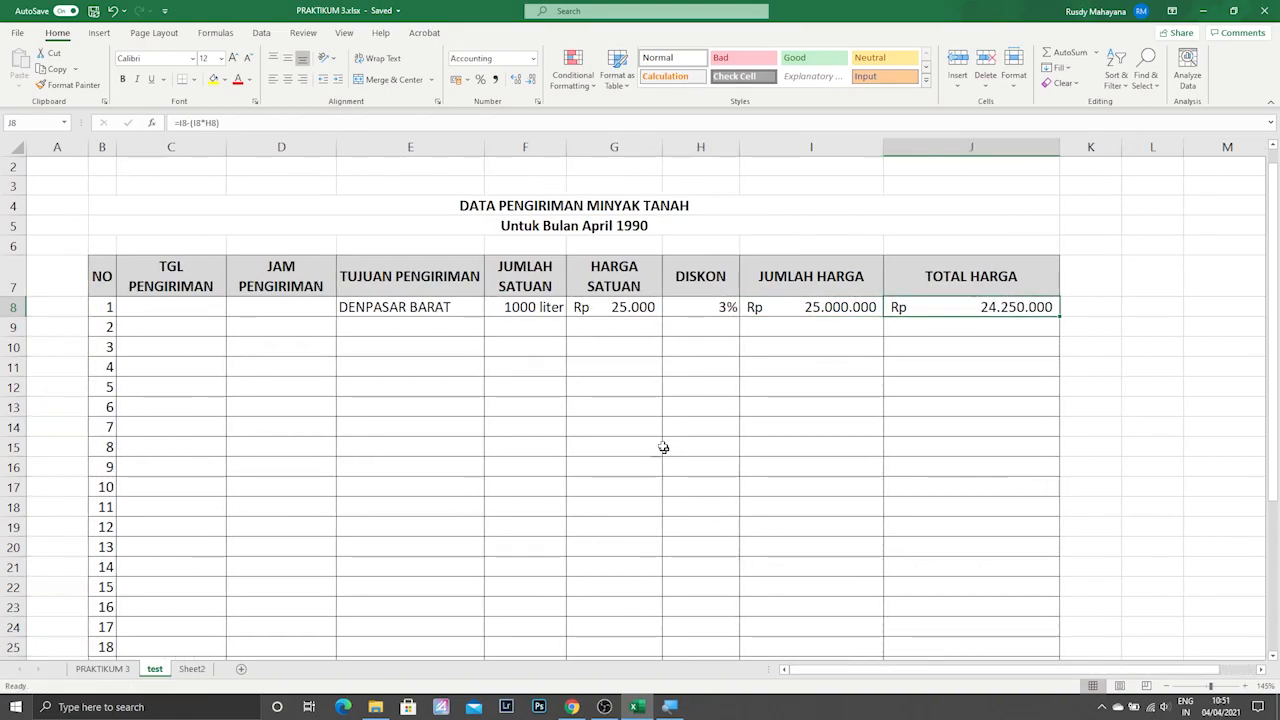
left_click(722, 428)
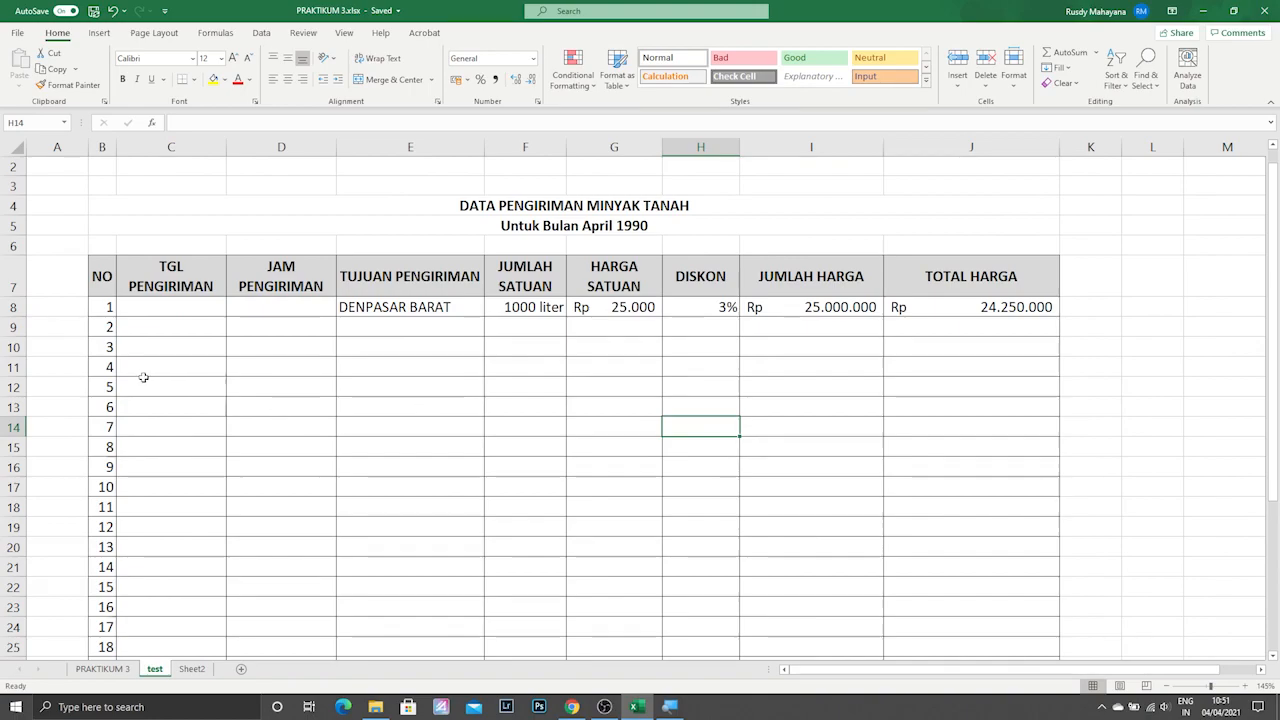
left_click(429, 328)
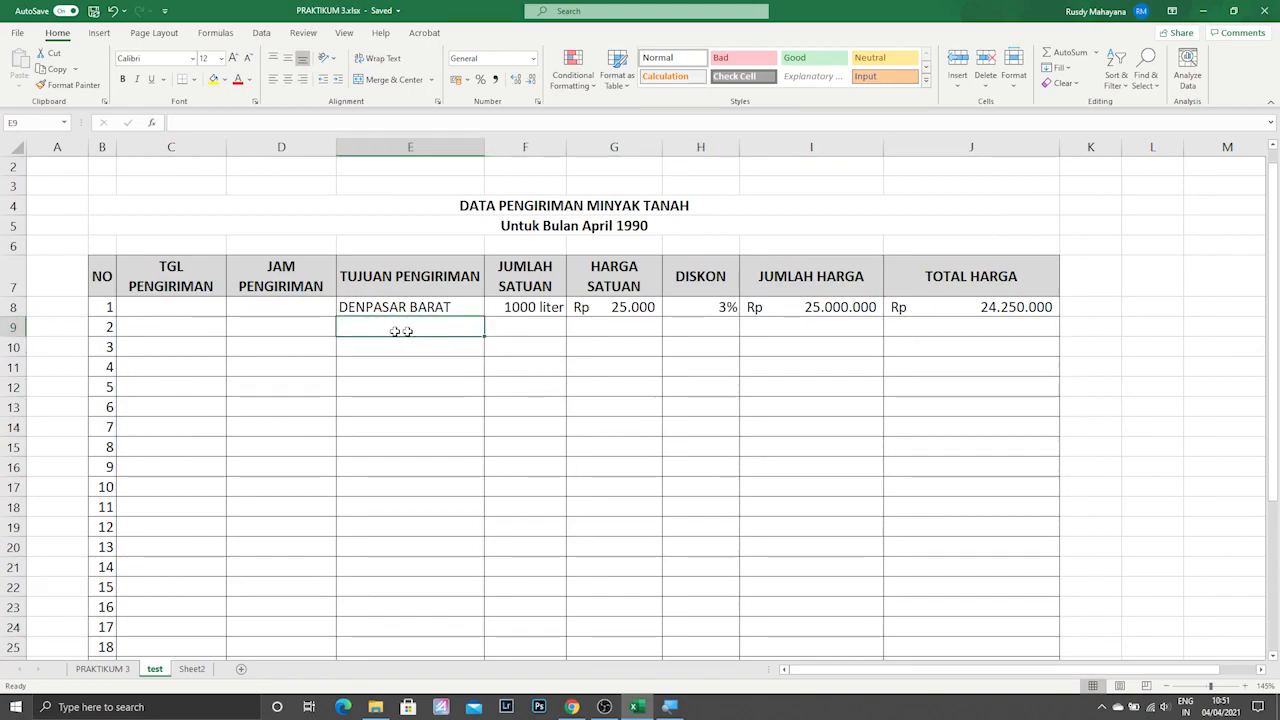
left_click(141, 329)
left_click(346, 332)
left_click(178, 322)
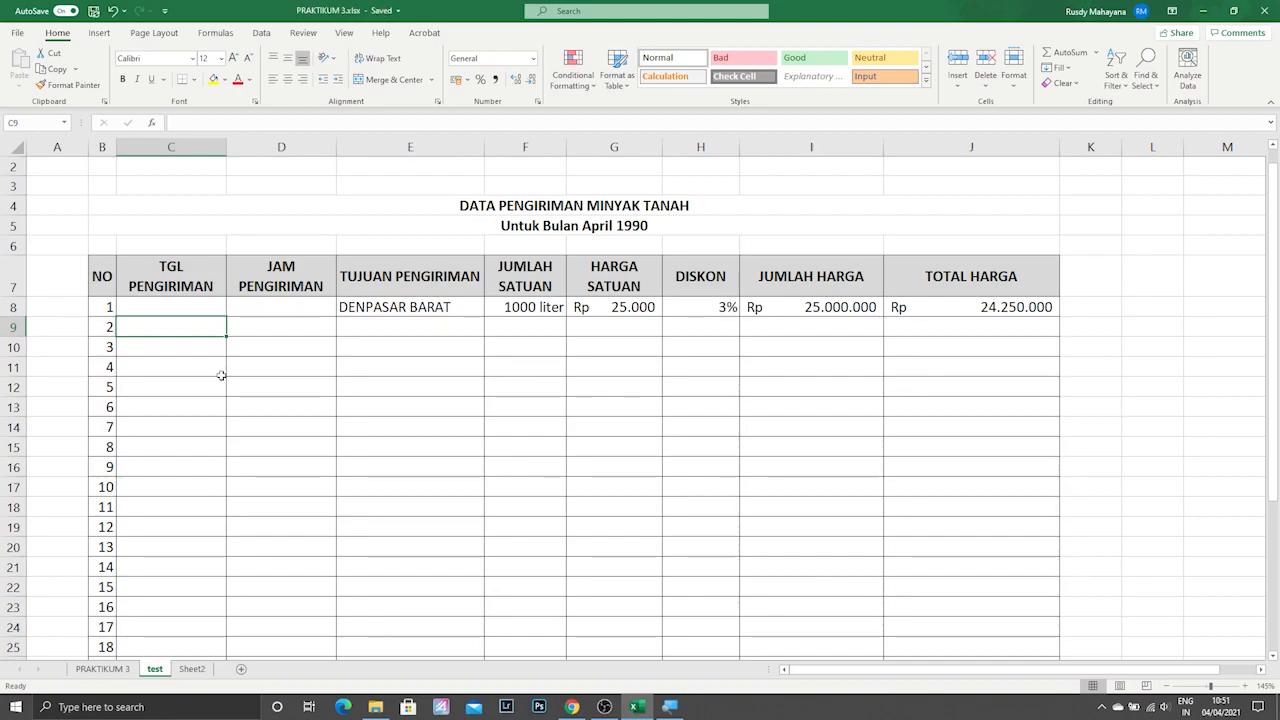
Step: Enter the delivery date 1/4/1990 in C8 under TGL PENGIRIMAN and review the date formats available for it
left_click(533, 59)
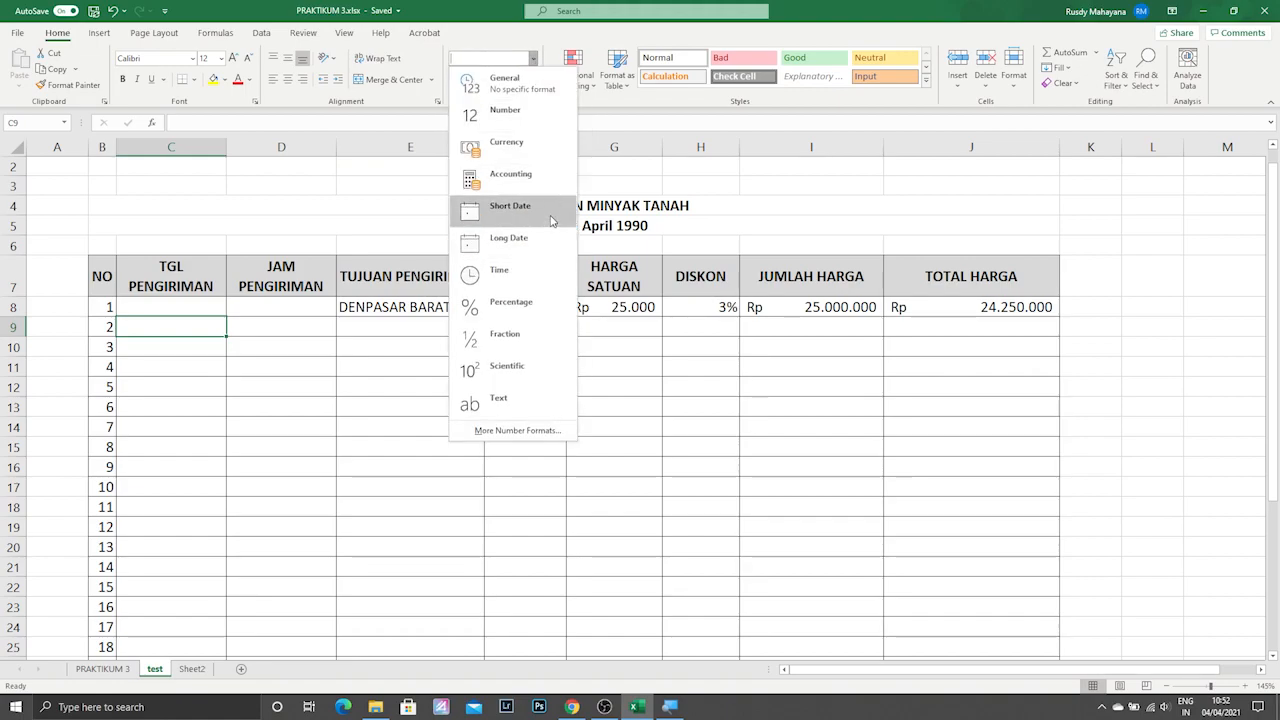
key("Escape")
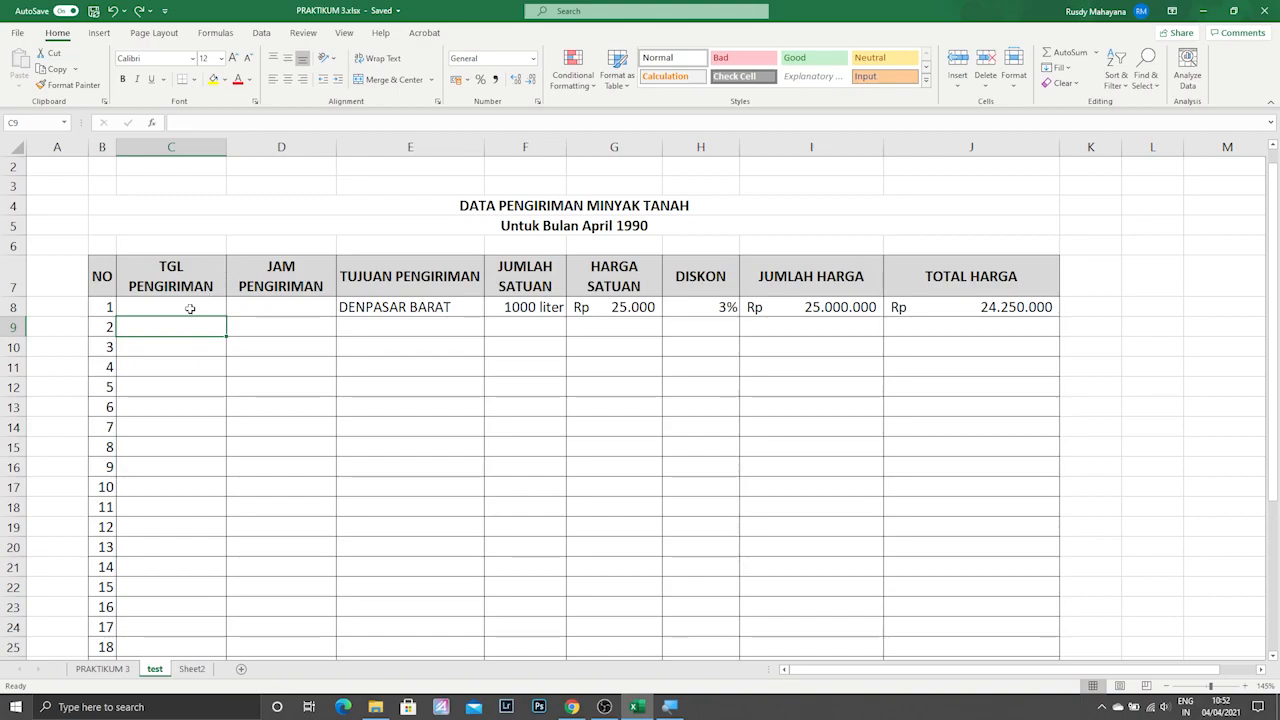
left_click(185, 311)
type("1")
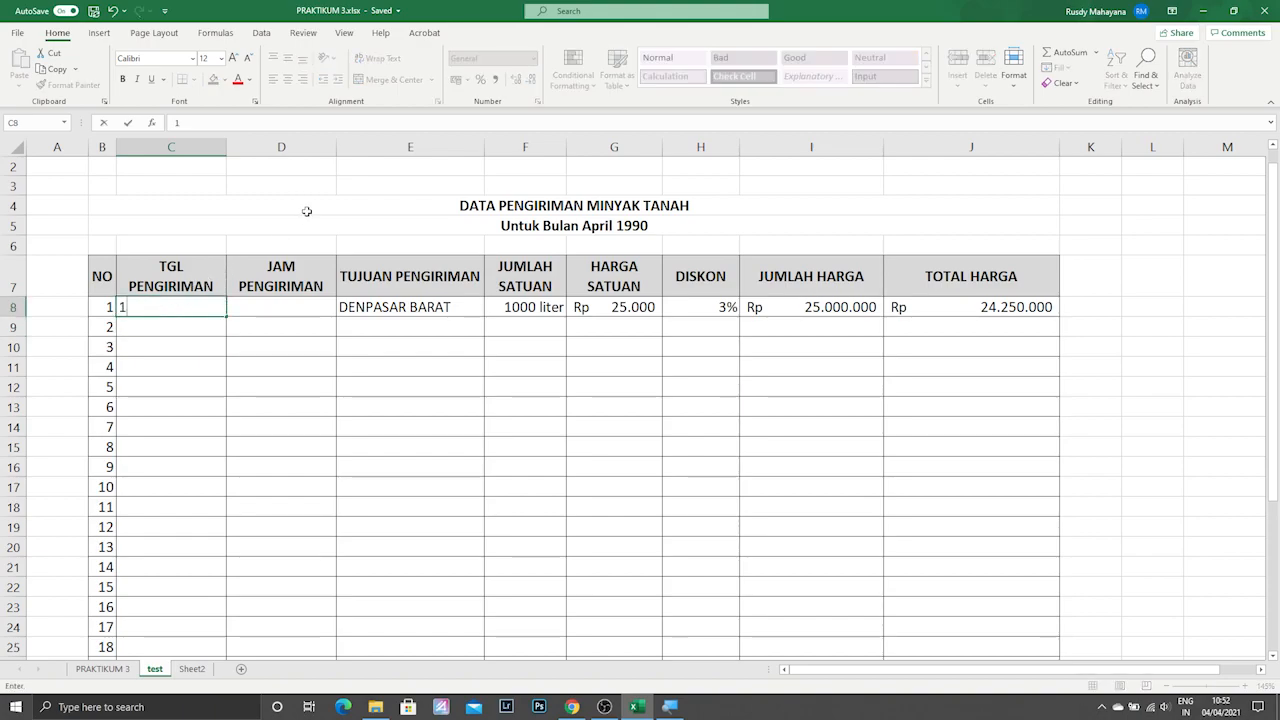
type("/4/1990")
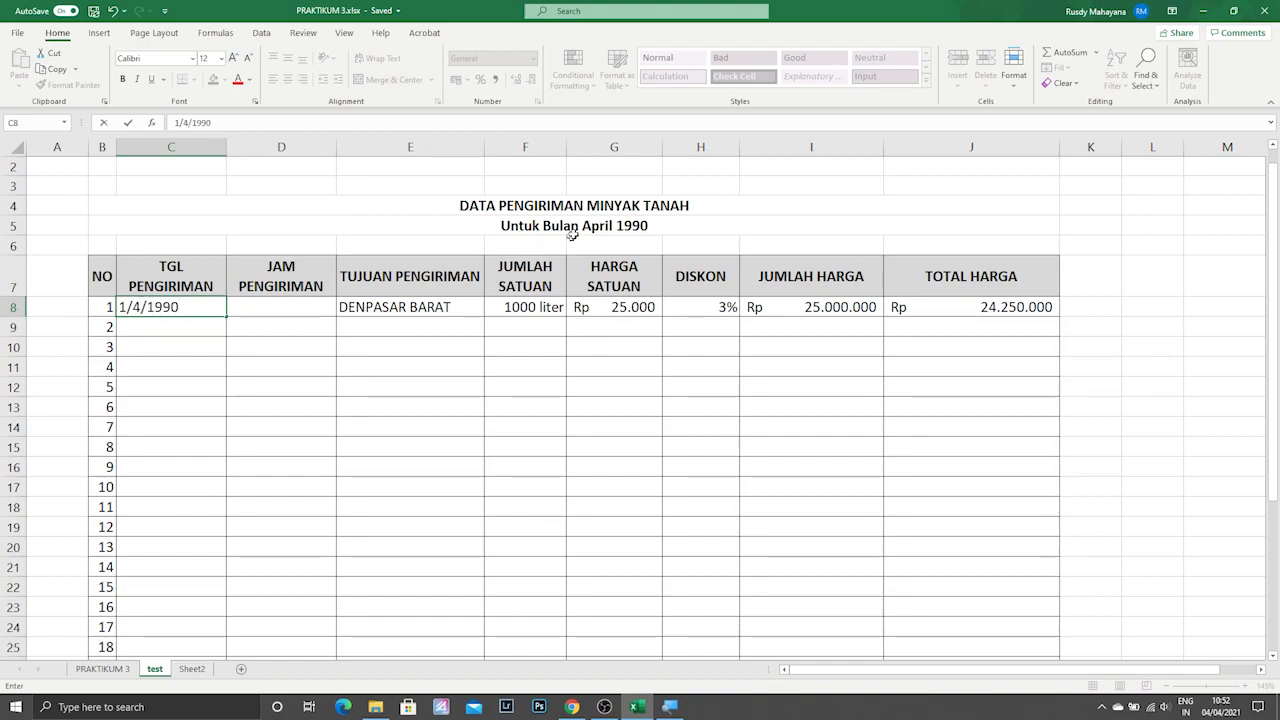
key("Return")
left_click(208, 305)
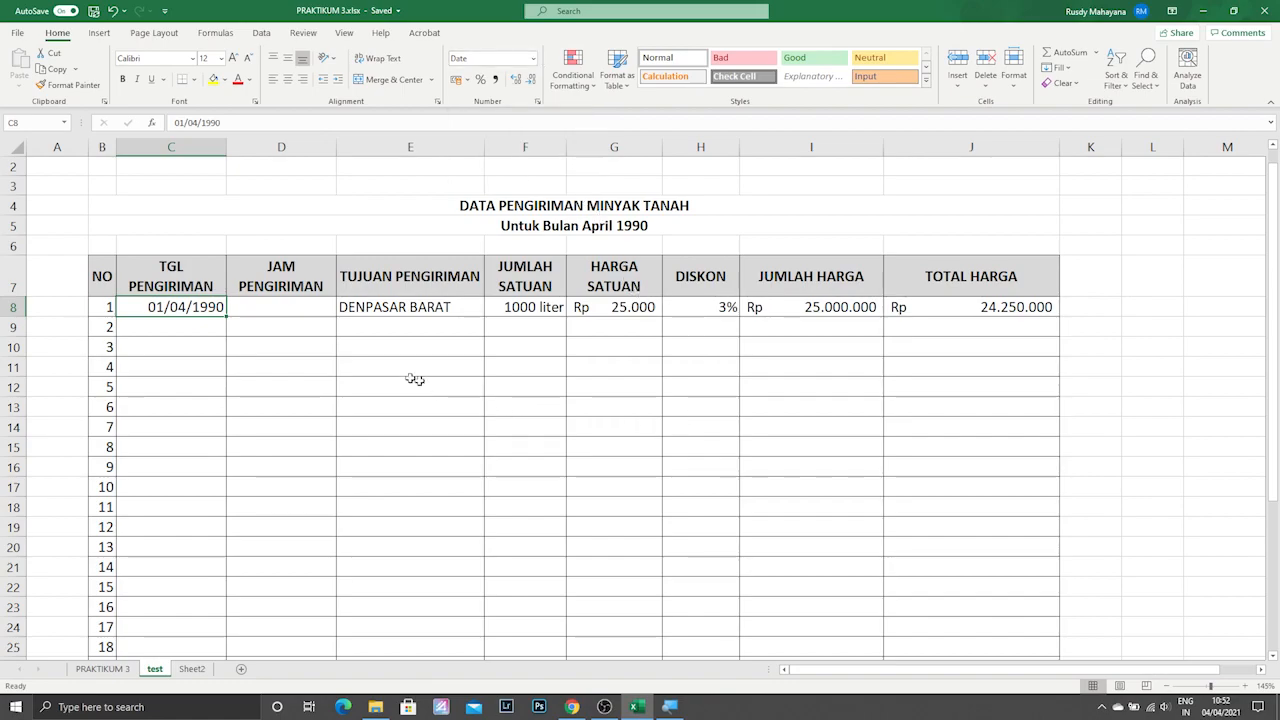
left_click(273, 314)
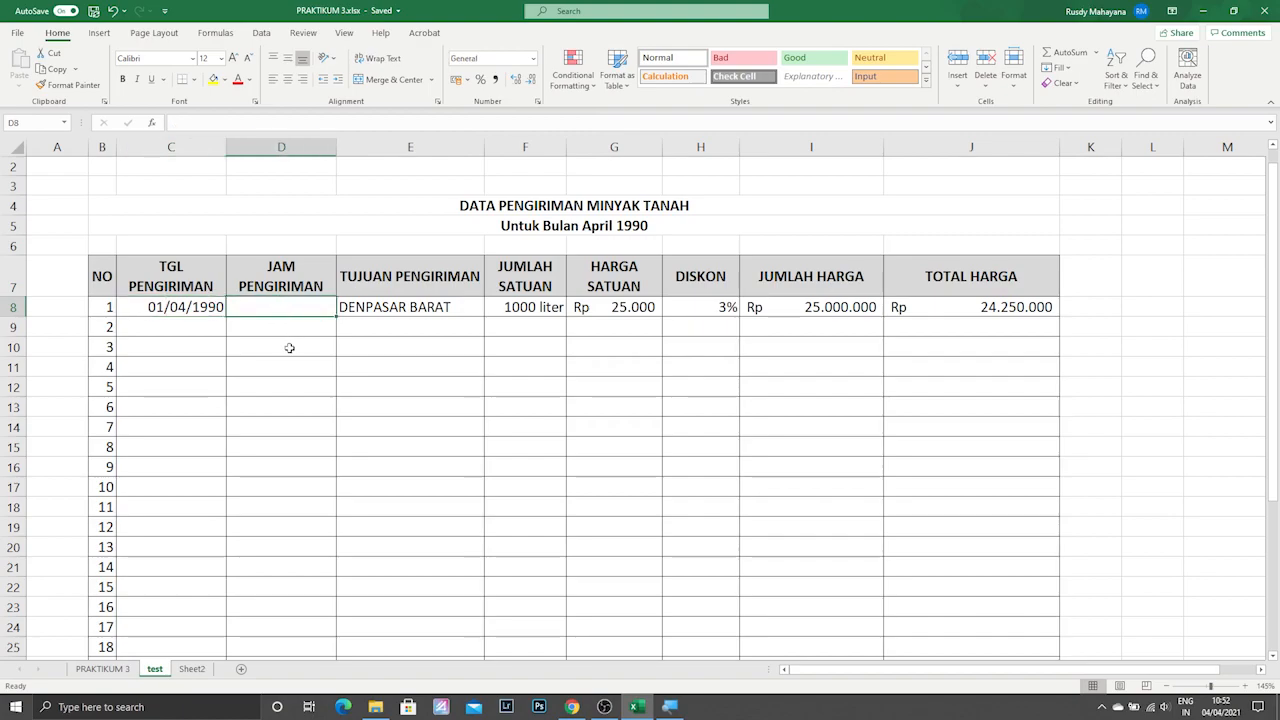
left_click(176, 309)
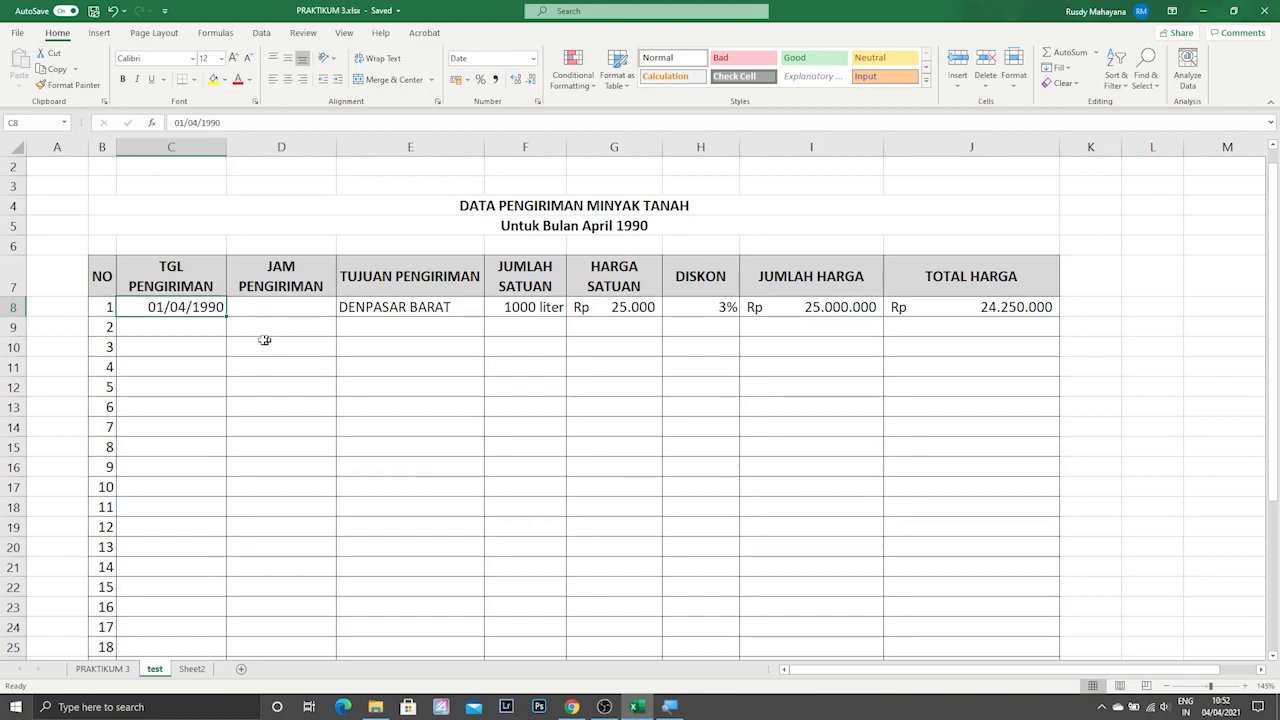
left_click(533, 58)
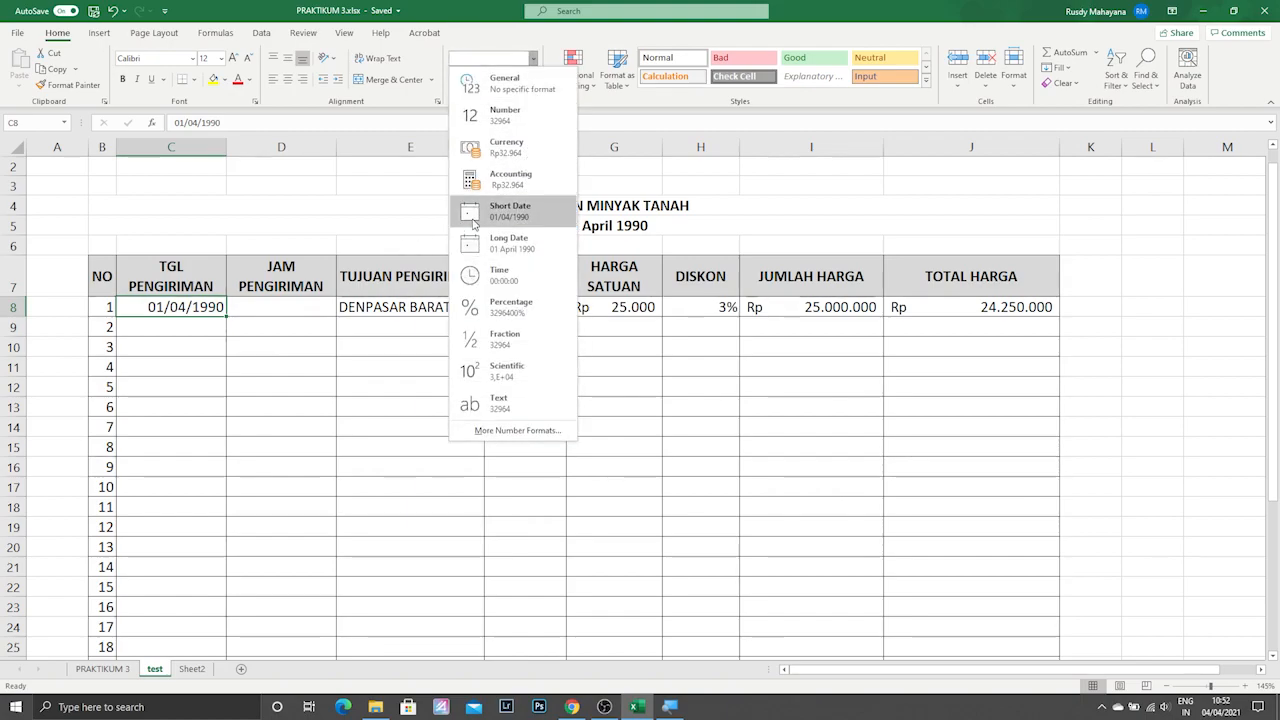
left_click(201, 336)
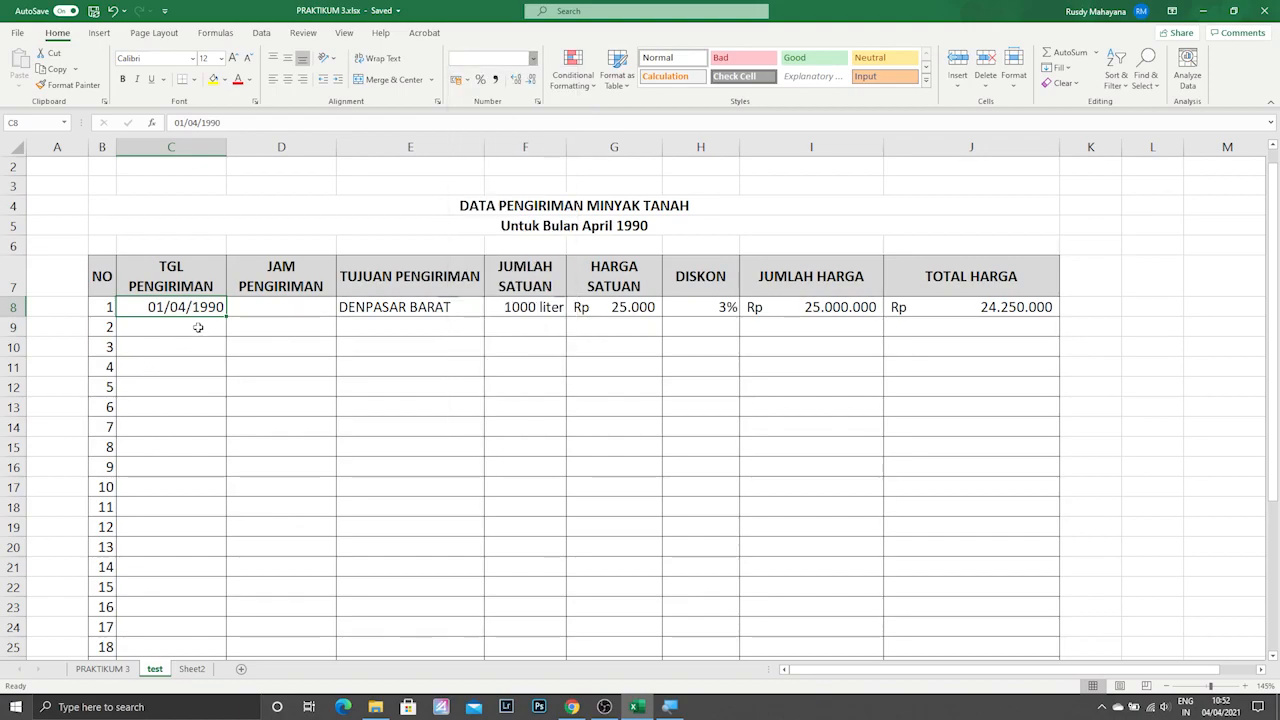
Step: Look up the first JAM PENGIRIMAN value on the PRAKTIKUM 3 sheet and enter 19:00 in D8 of the test sheet
left_click(265, 306)
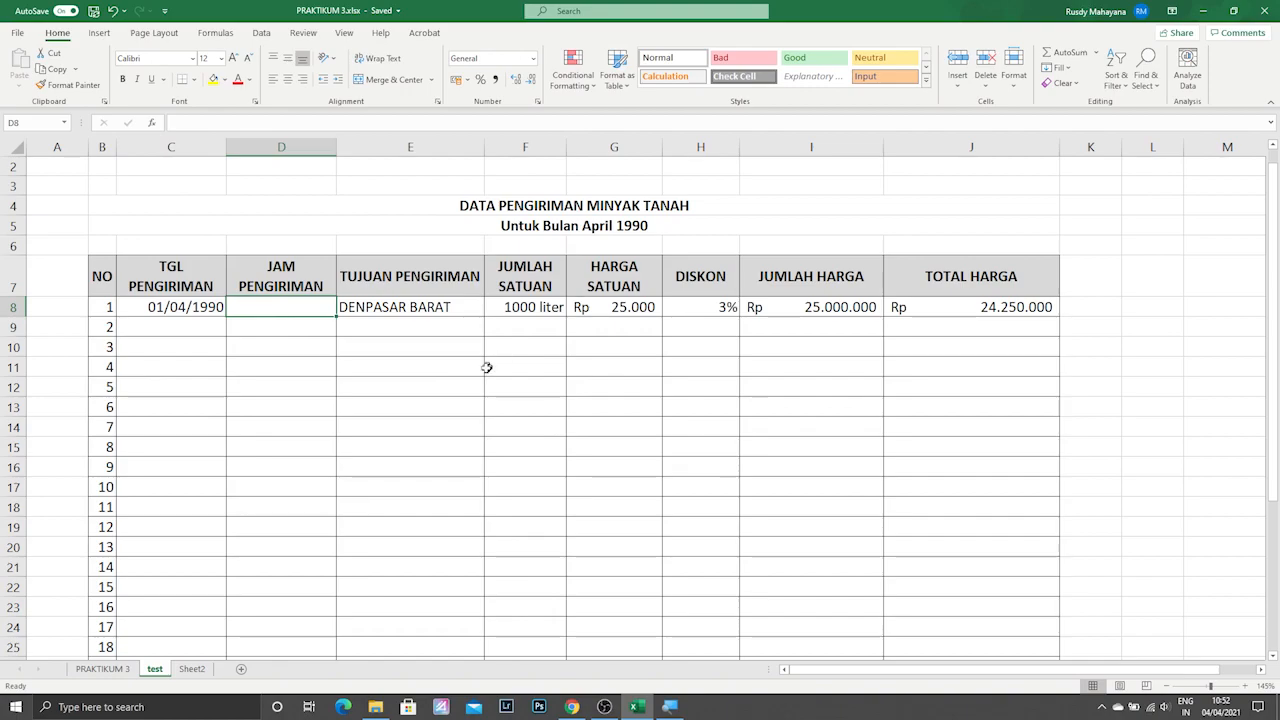
left_click(100, 668)
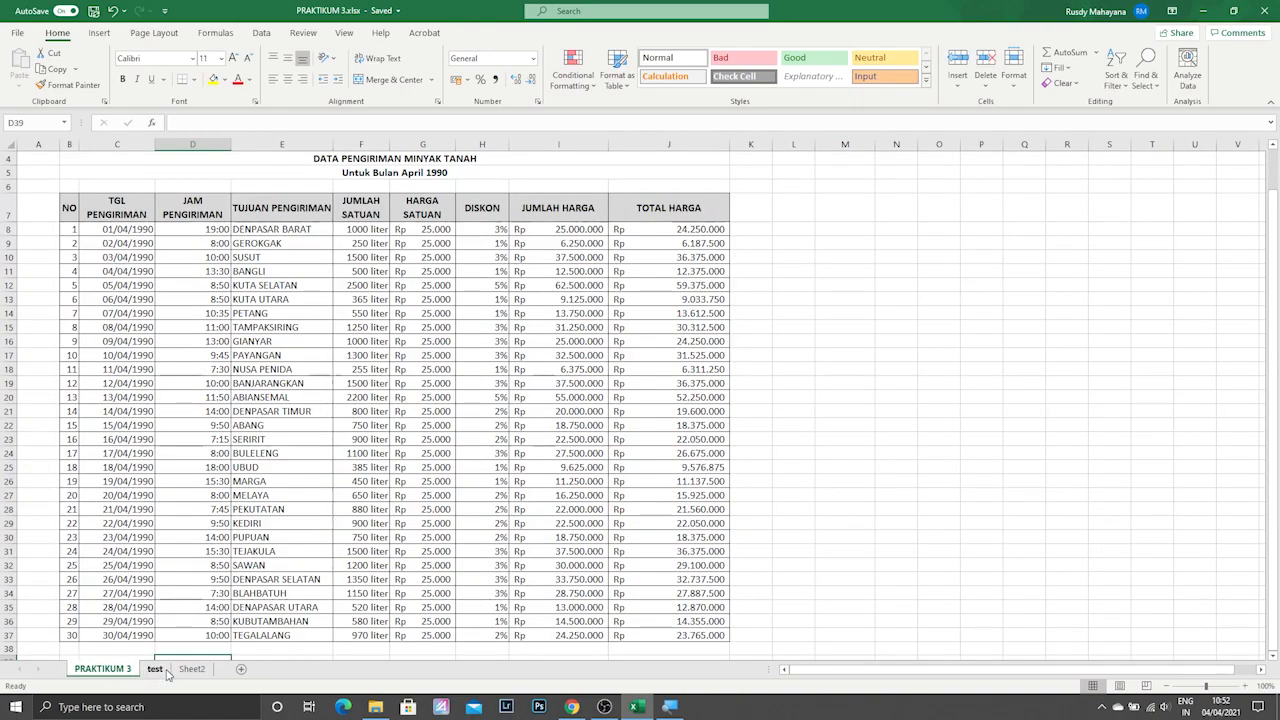
left_click(160, 669)
type("19:0")
key("Return")
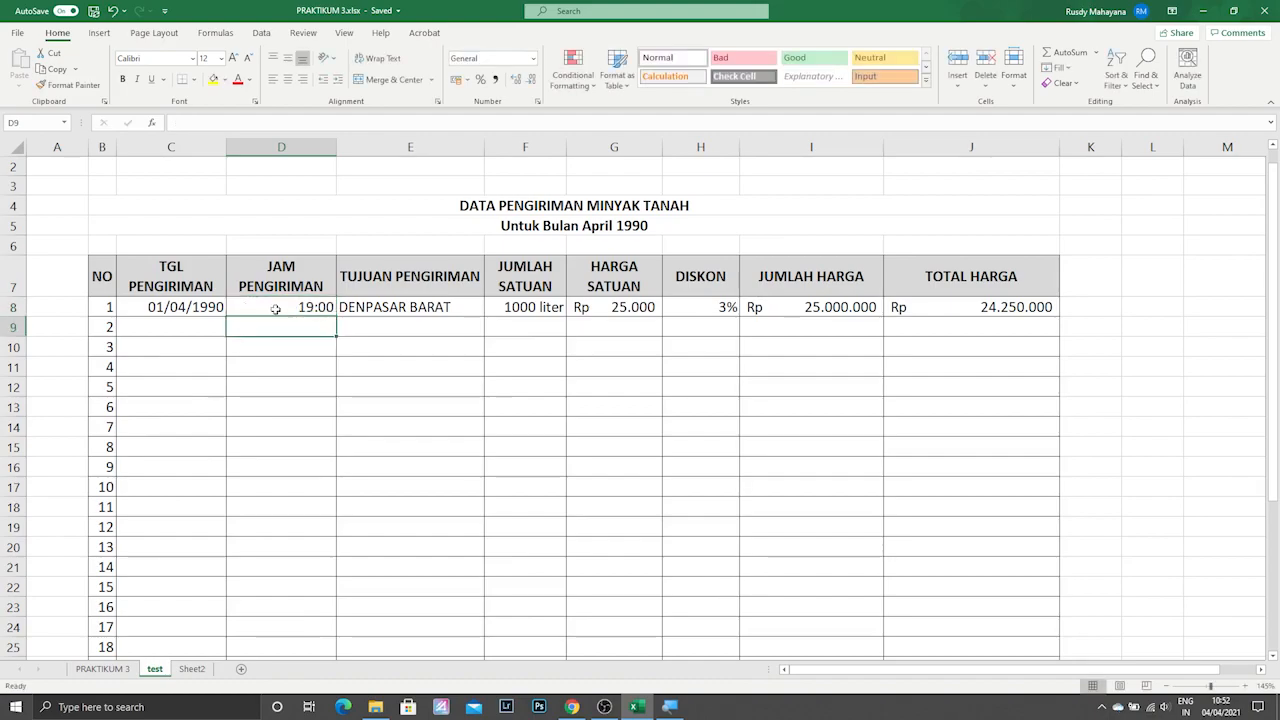
Step: Apply the Time number format to the delivery time in D8 and inspect the cell
key("Up")
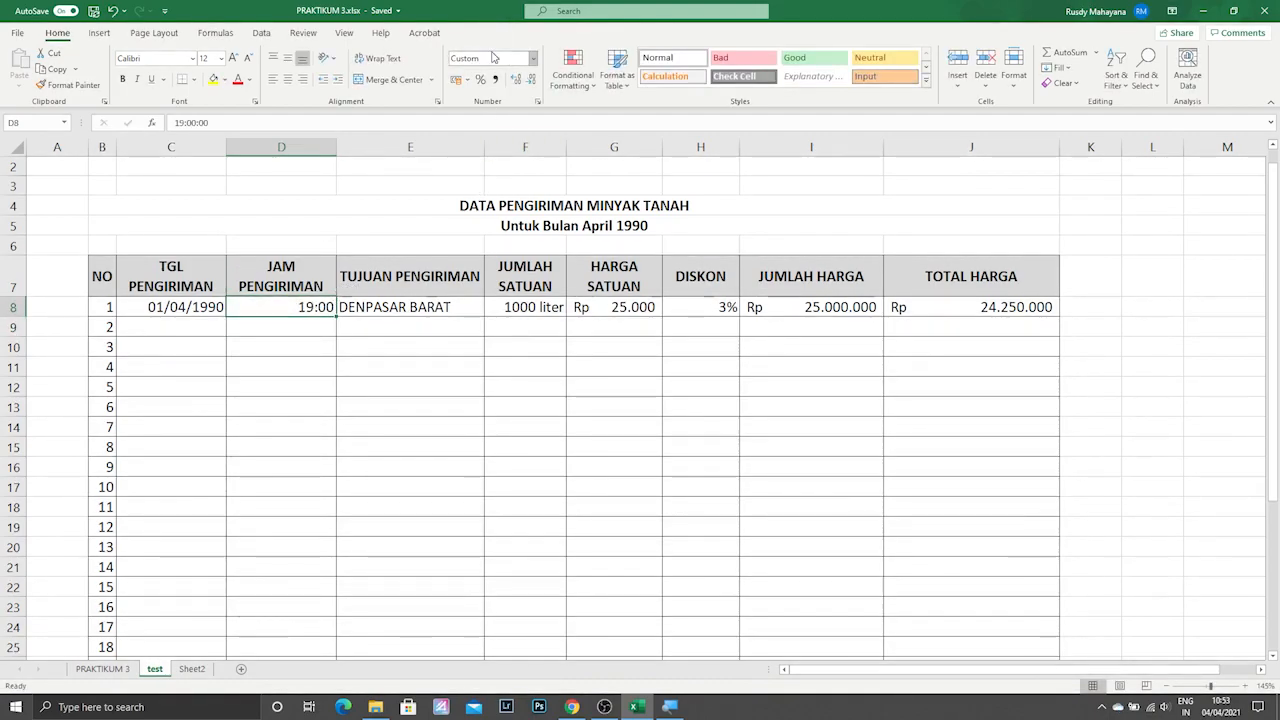
left_click(533, 58)
left_click(545, 278)
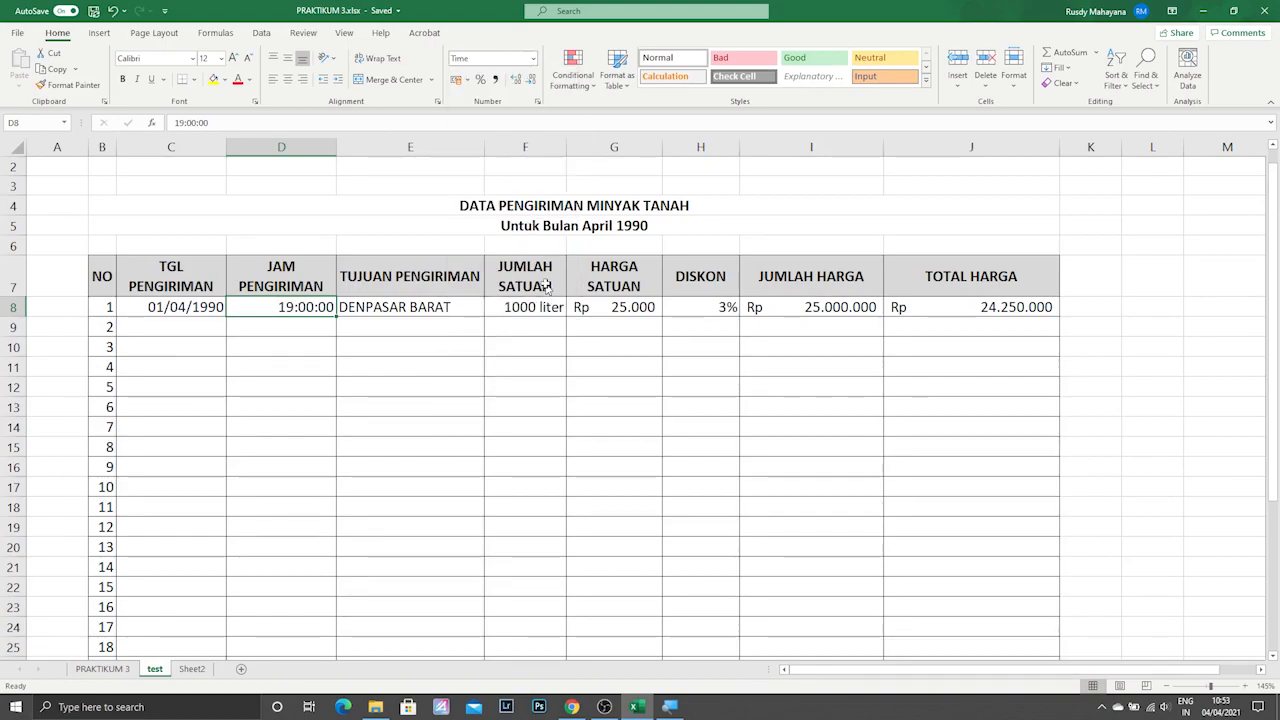
left_click(311, 324)
left_click(316, 305)
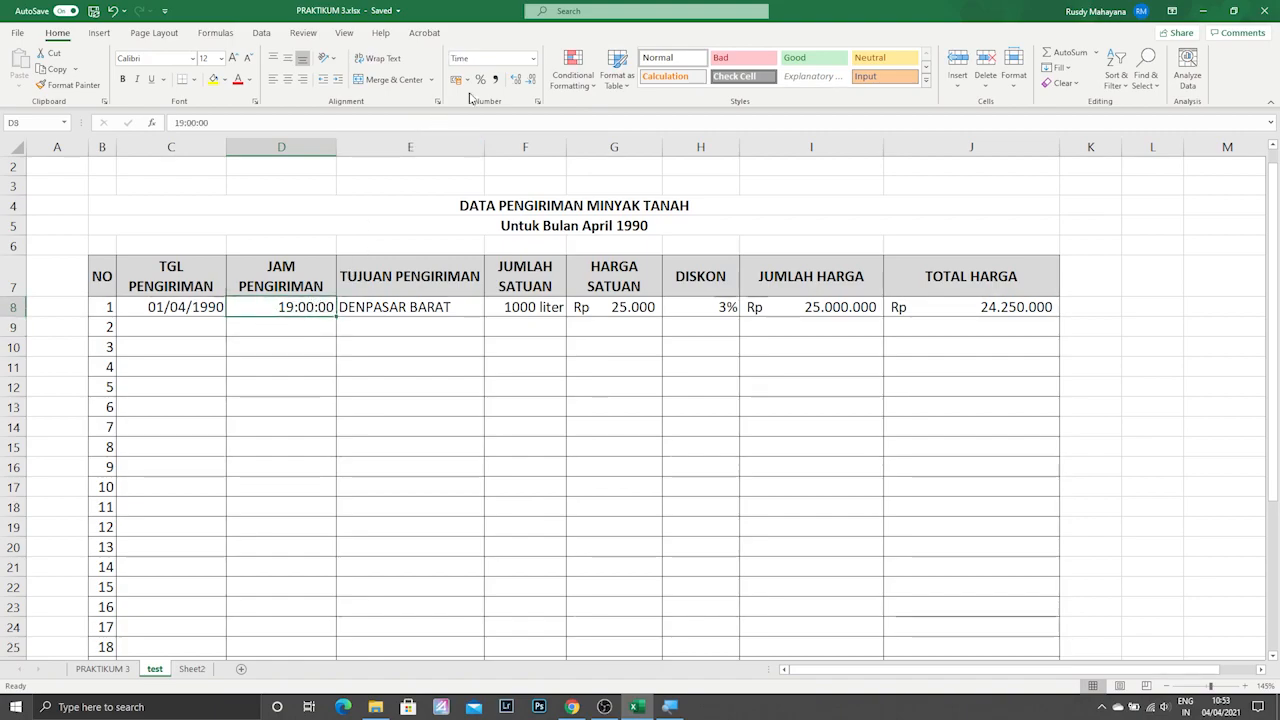
Step: Undo the Time format and the time entry in D8, and reselect the cell
key("ctrl+z")
key("ctrl+z")
left_click(317, 345)
left_click(303, 308)
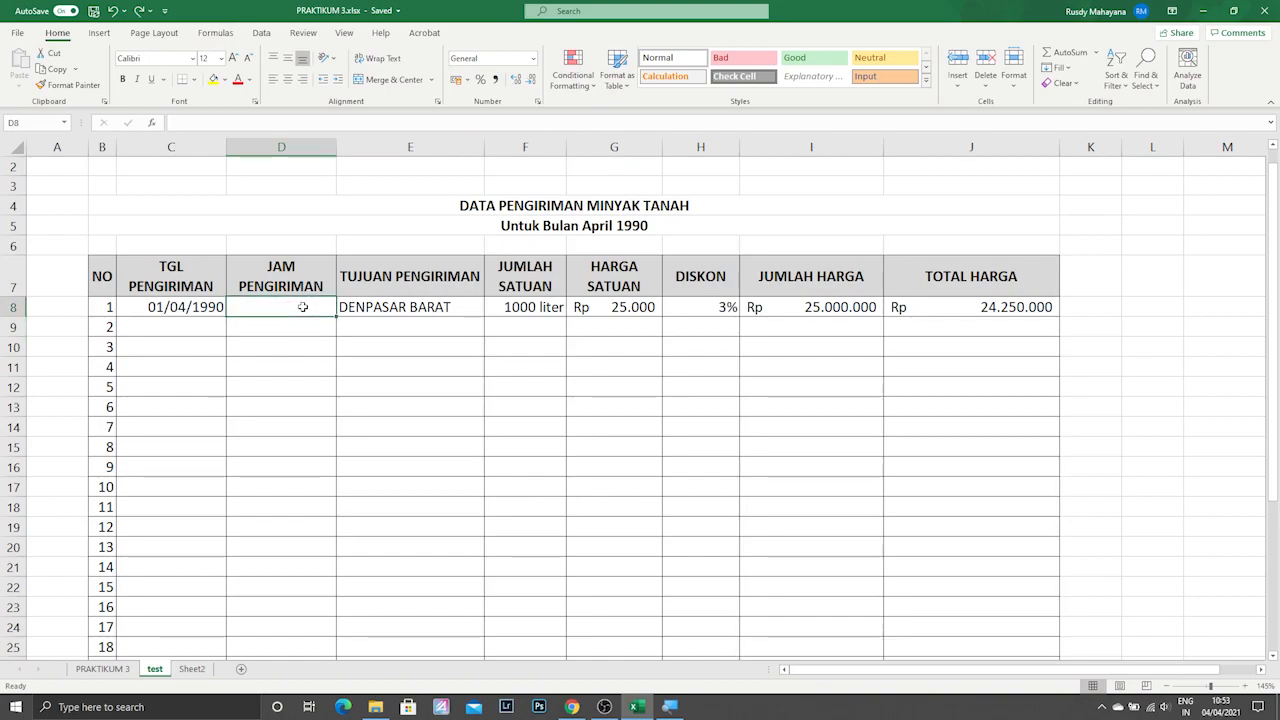
Step: Format D8 as Time with the 13:30 type, comparing the English (India) locale before settling on English (Indonesia)
left_click(538, 104)
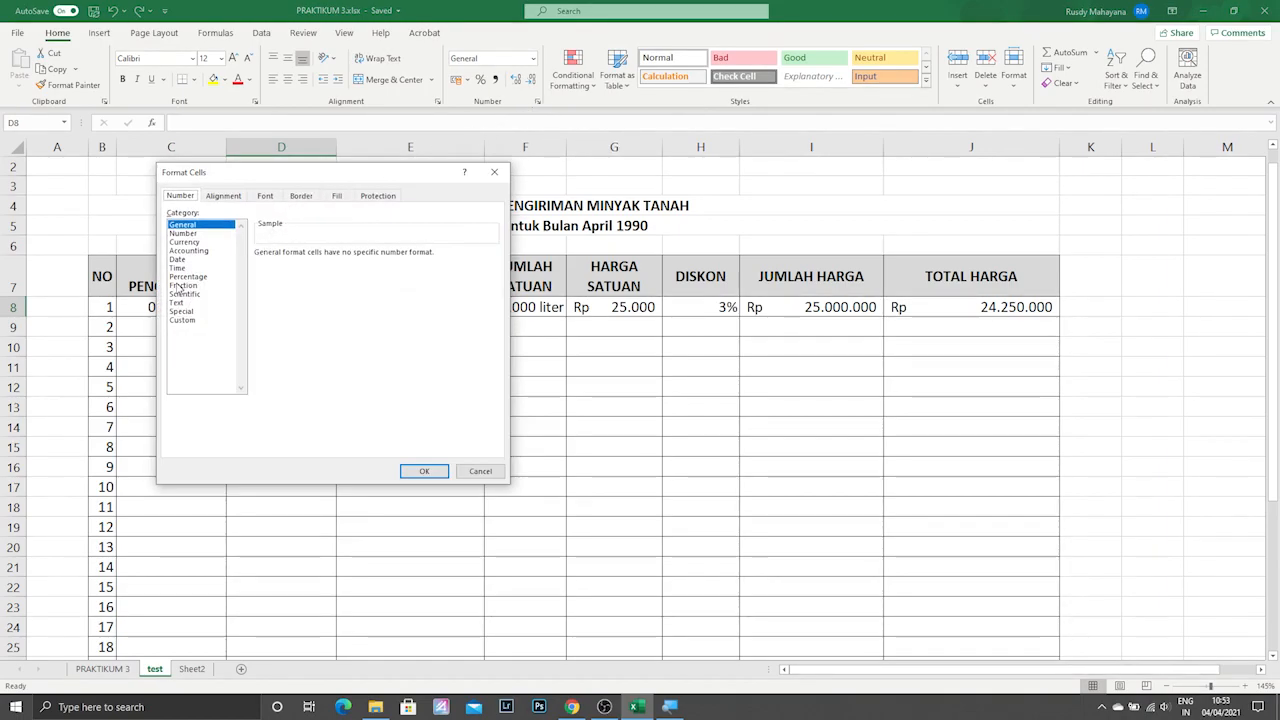
left_click(177, 268)
left_click_drag(300, 178, 640, 131)
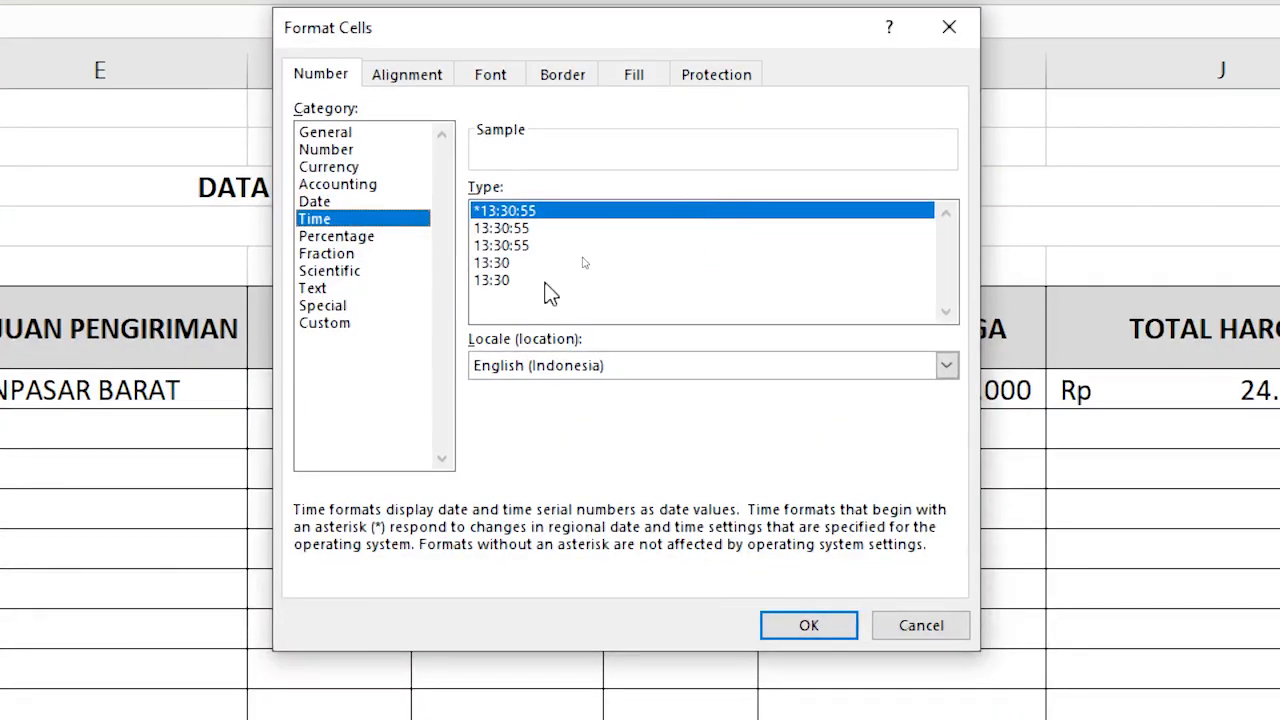
left_click(516, 264)
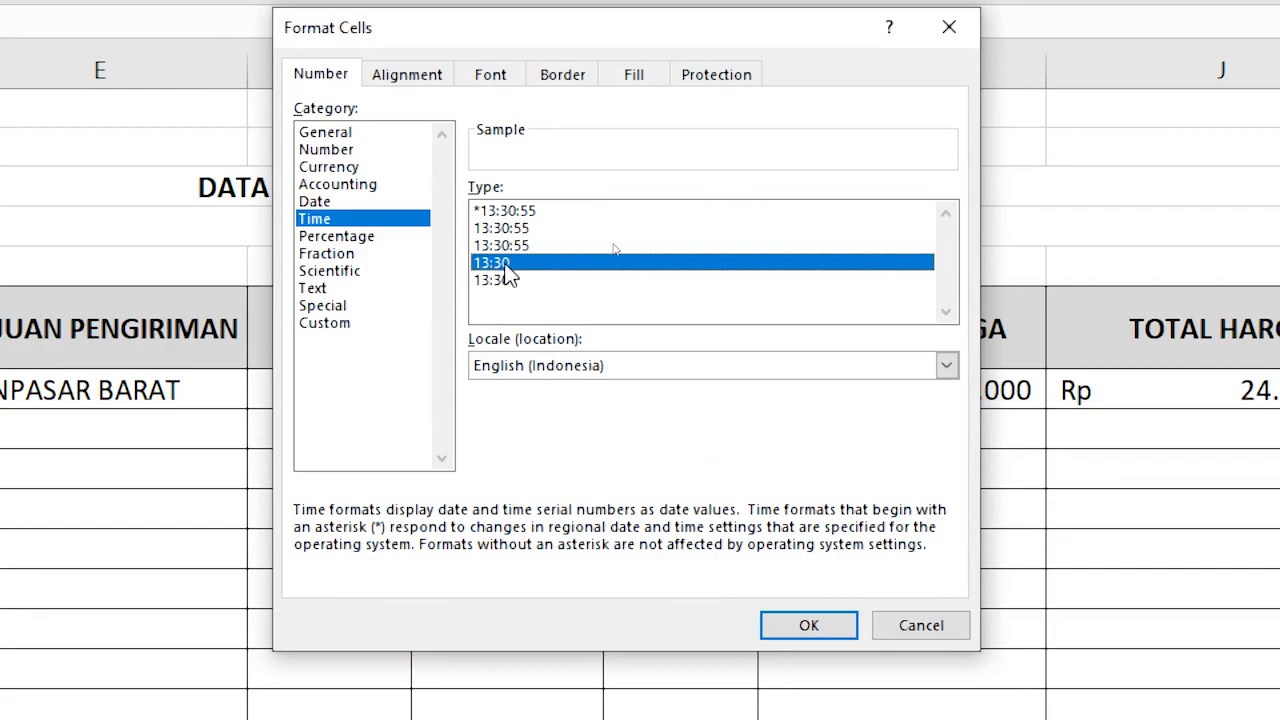
left_click(613, 366)
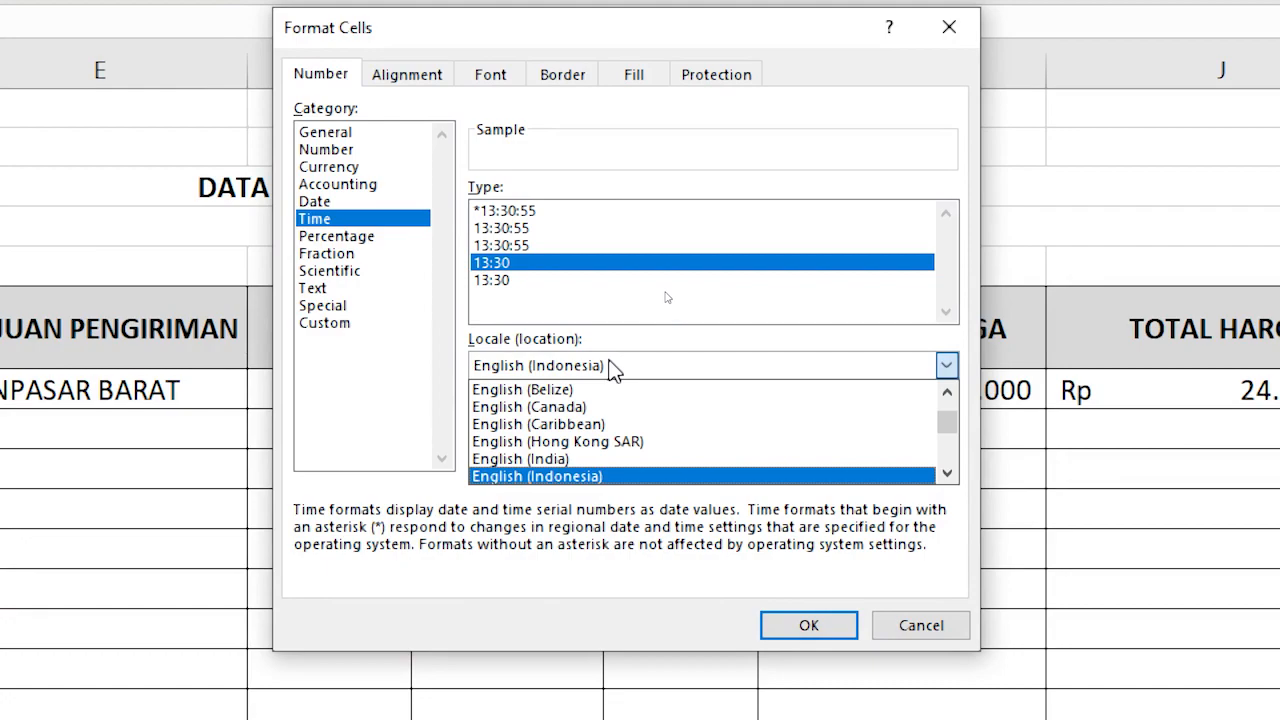
left_click(598, 478)
left_click(622, 370)
left_click(604, 462)
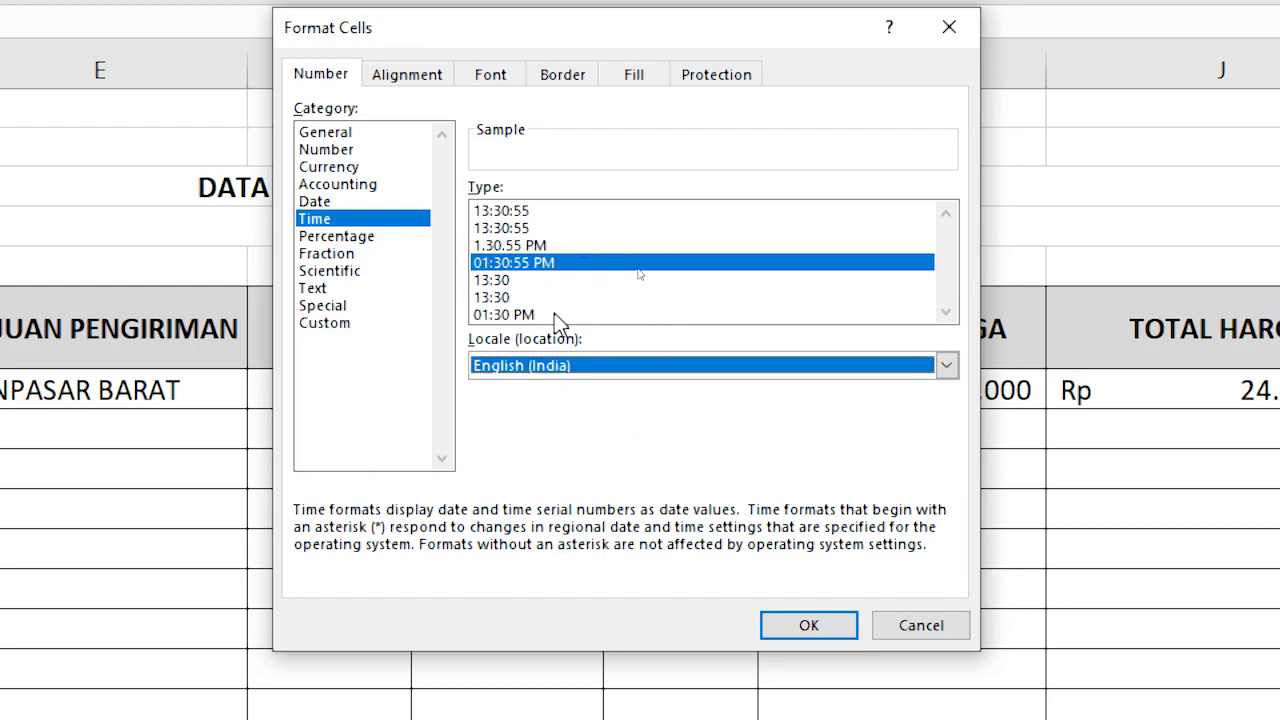
left_click(585, 366)
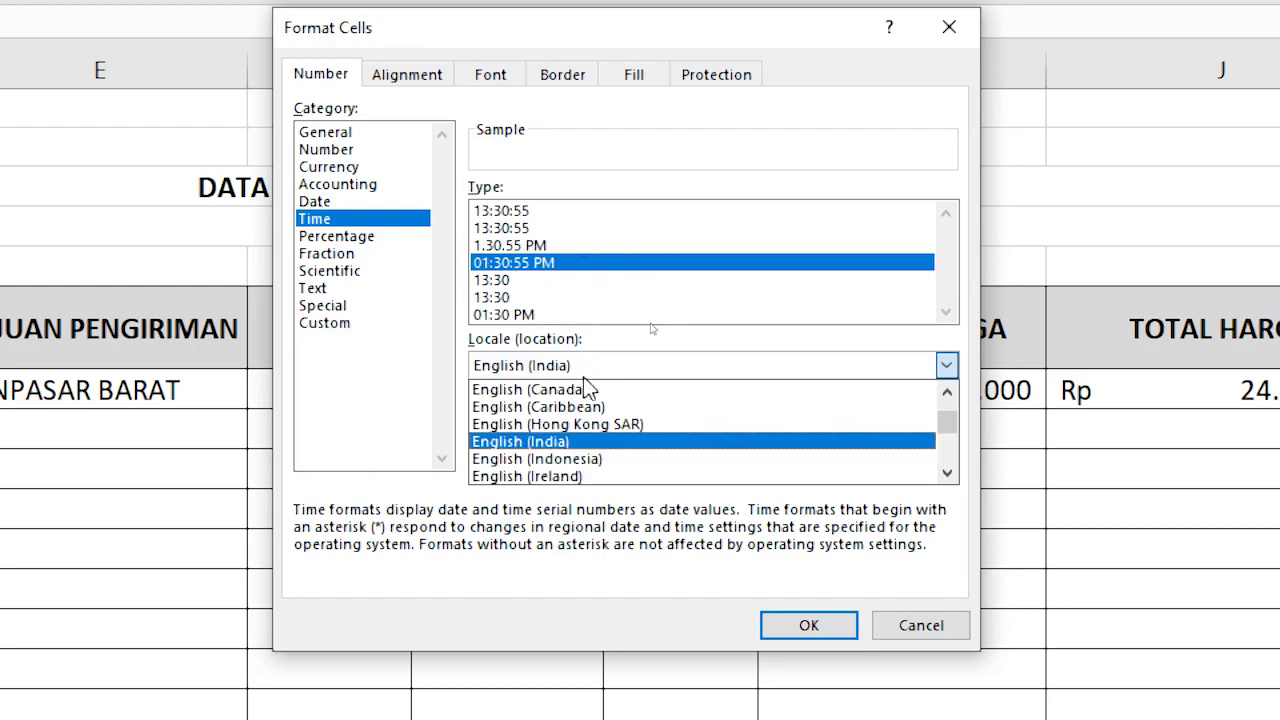
left_click(580, 474)
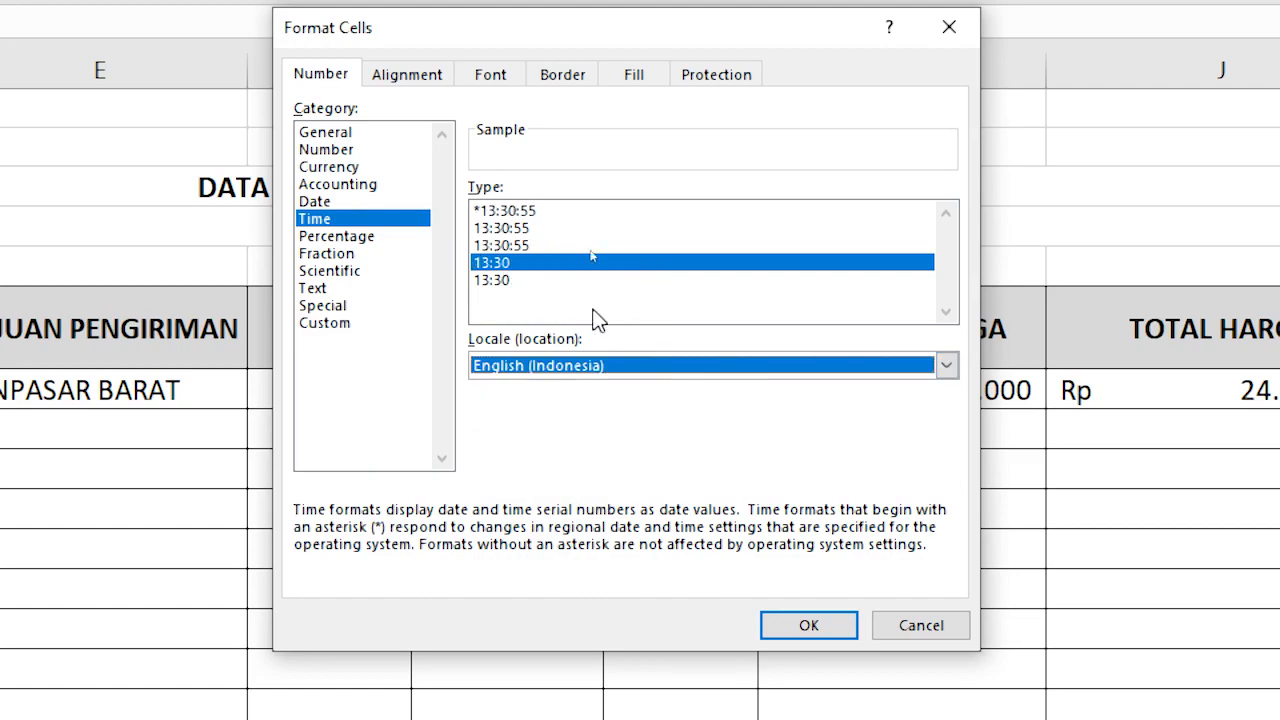
left_click(838, 612)
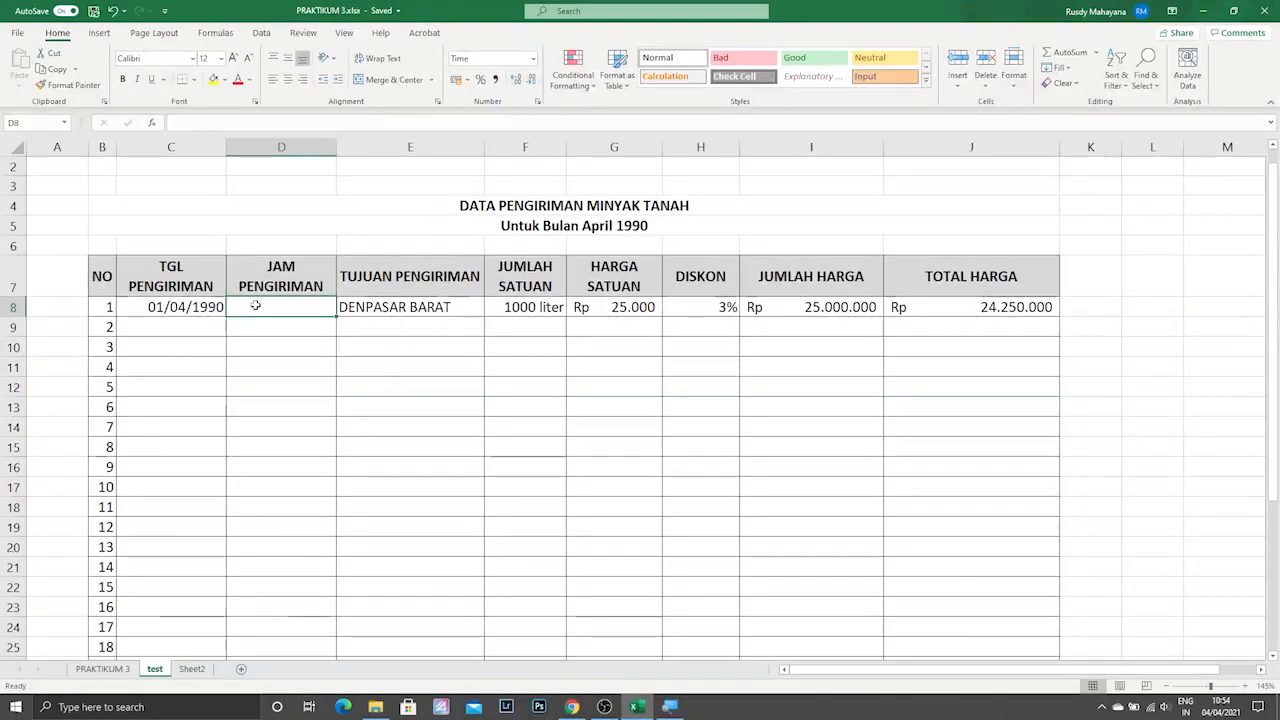
Step: Enter the delivery time 19:00 in D8 and delete the seconds digits from its stored value
type("19:00")
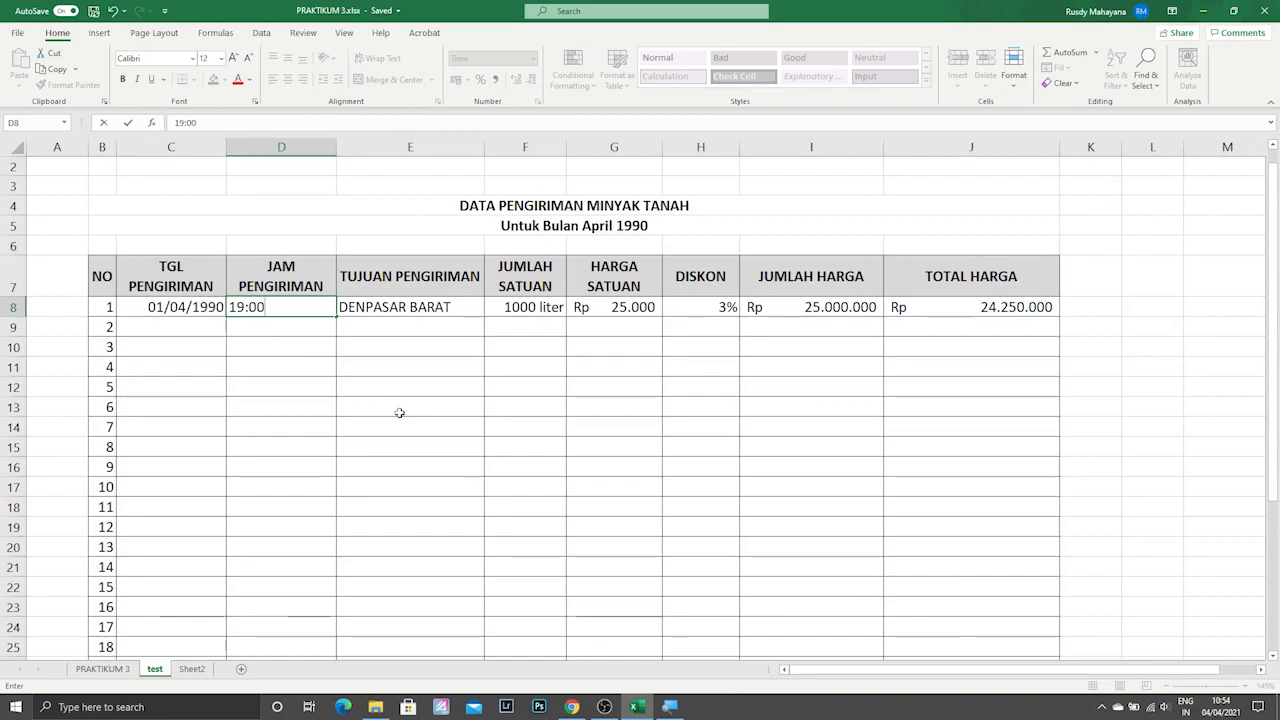
key("Return")
left_click(314, 305)
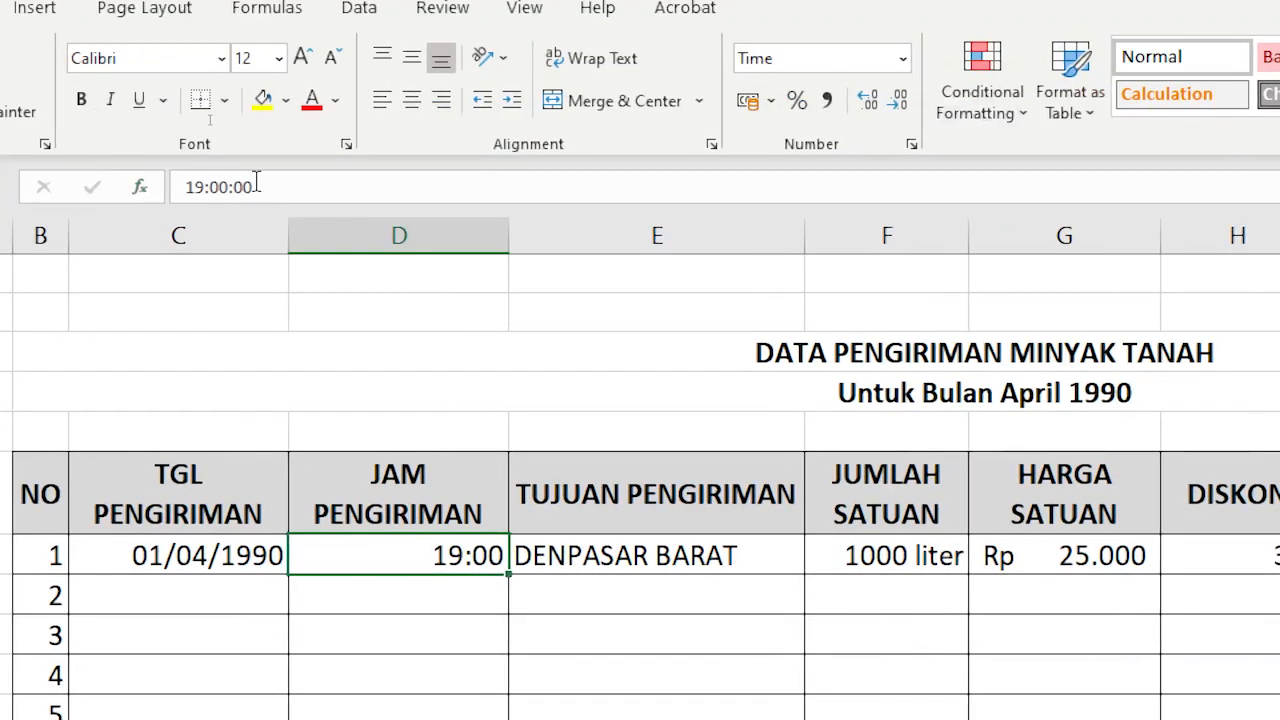
left_click_drag(257, 182, 235, 178)
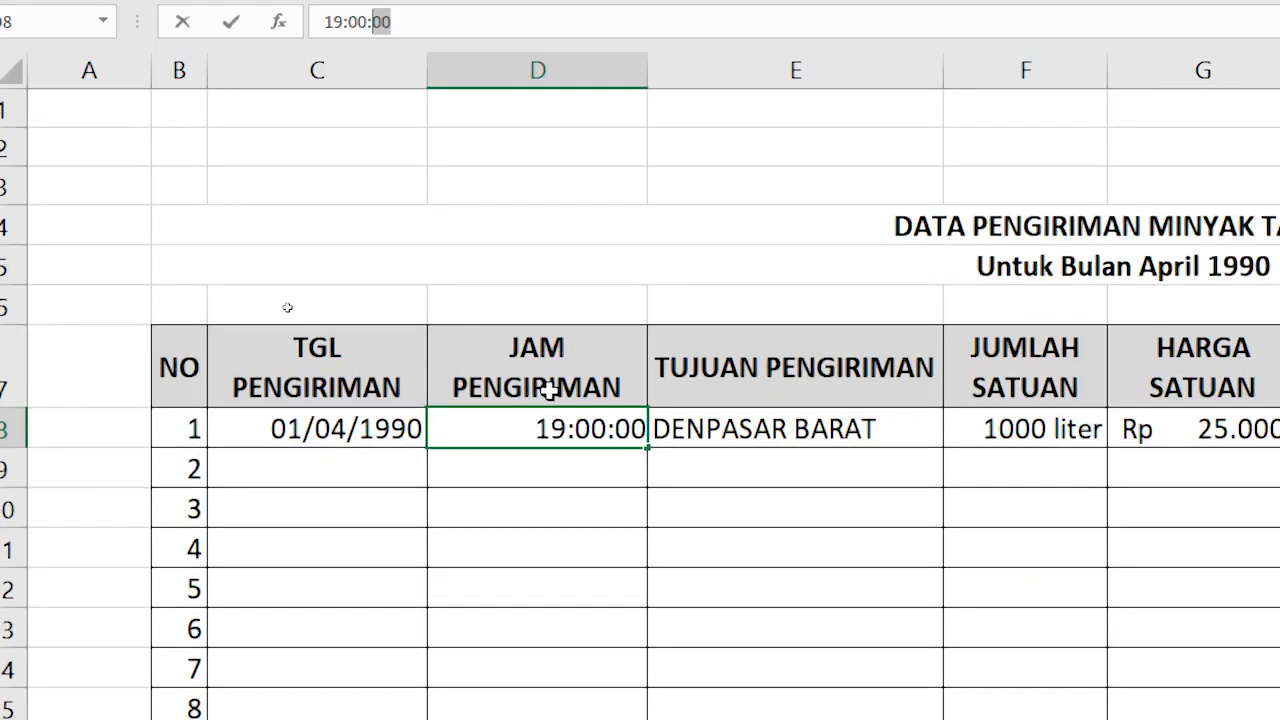
key("BackSpace")
key("BackSpace")
key("Return")
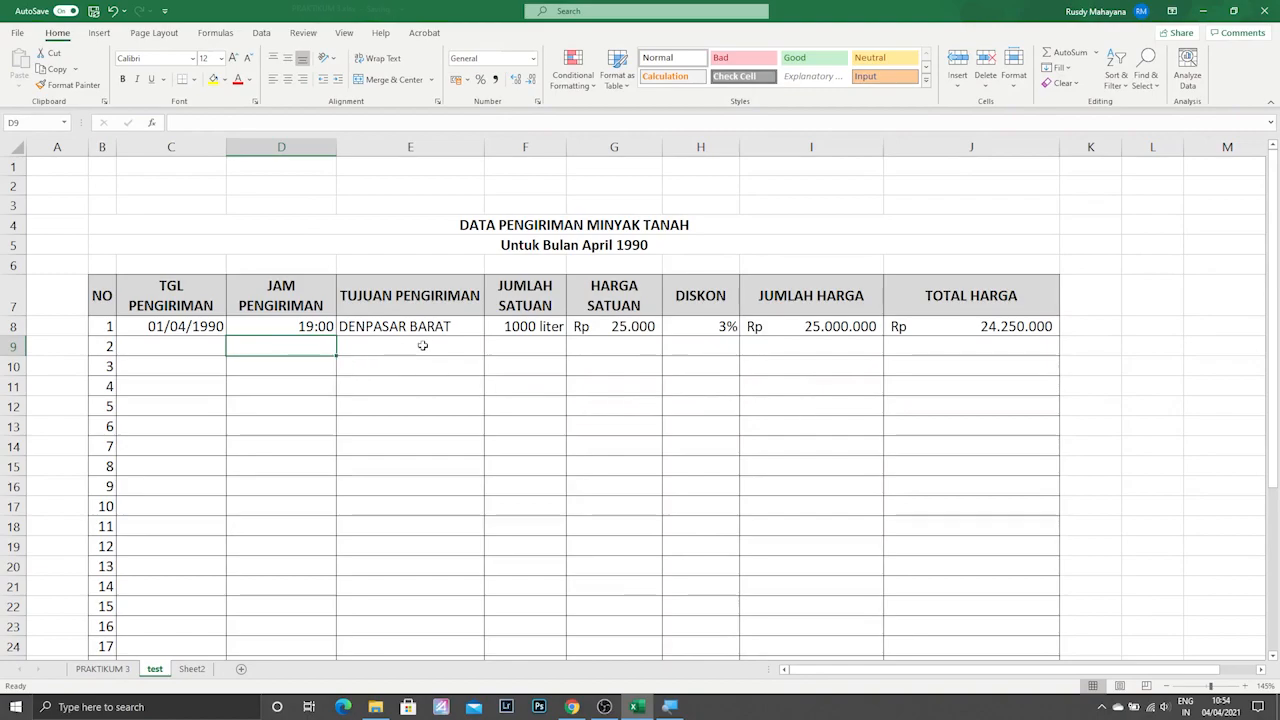
Step: Enter the second delivery date 2/04/1990 in C9 under TGL PENGIRIMAN
left_click(188, 350)
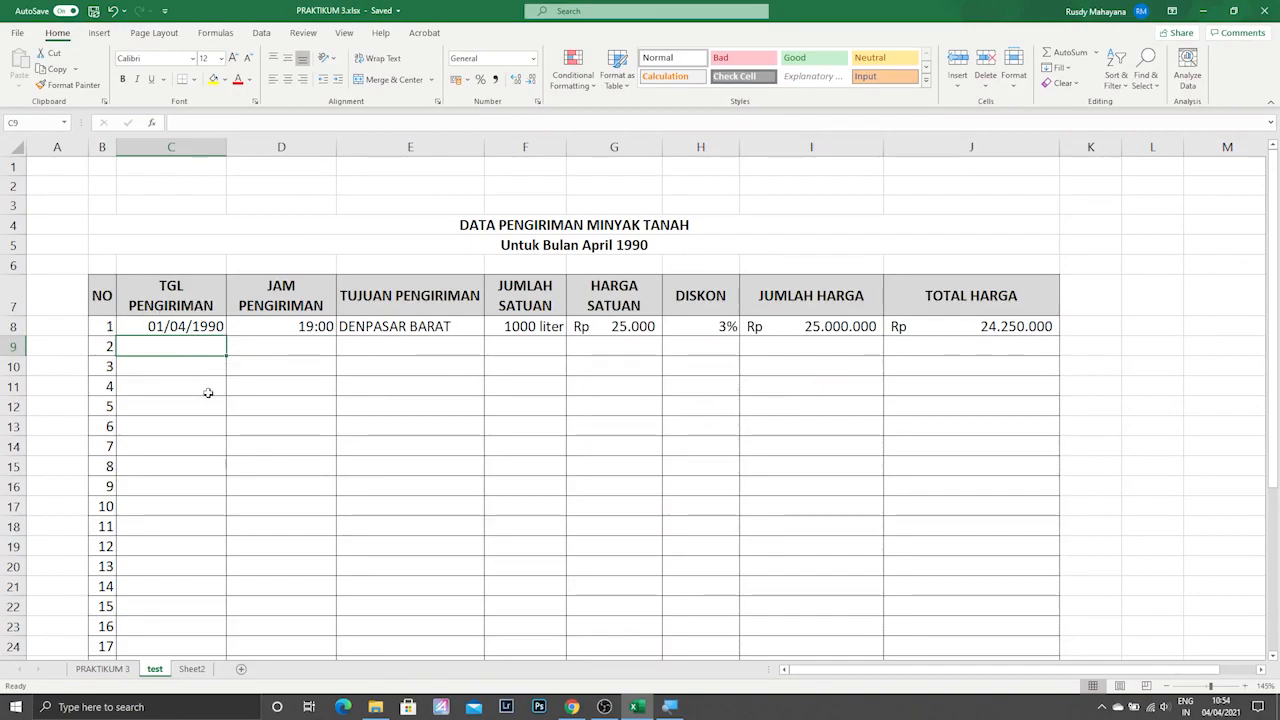
type("2/0")
type("4/199")
type("0")
key("Return")
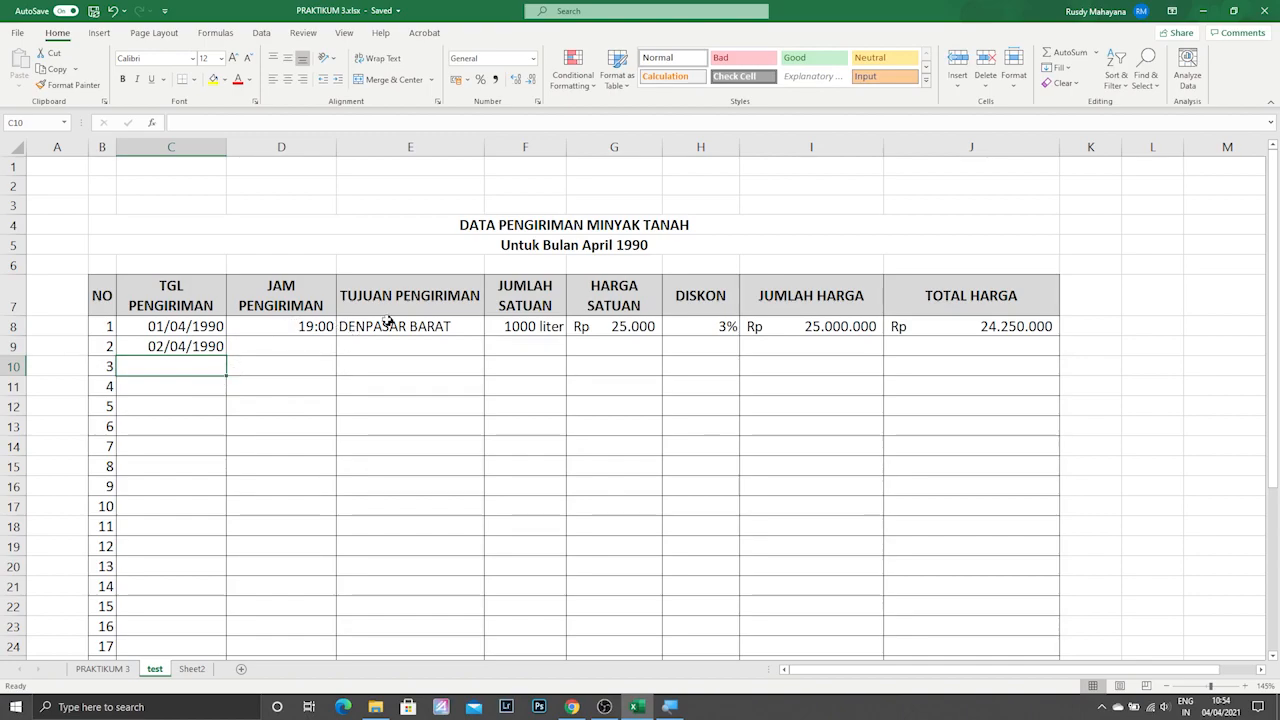
scroll(591, 303, "down", 2)
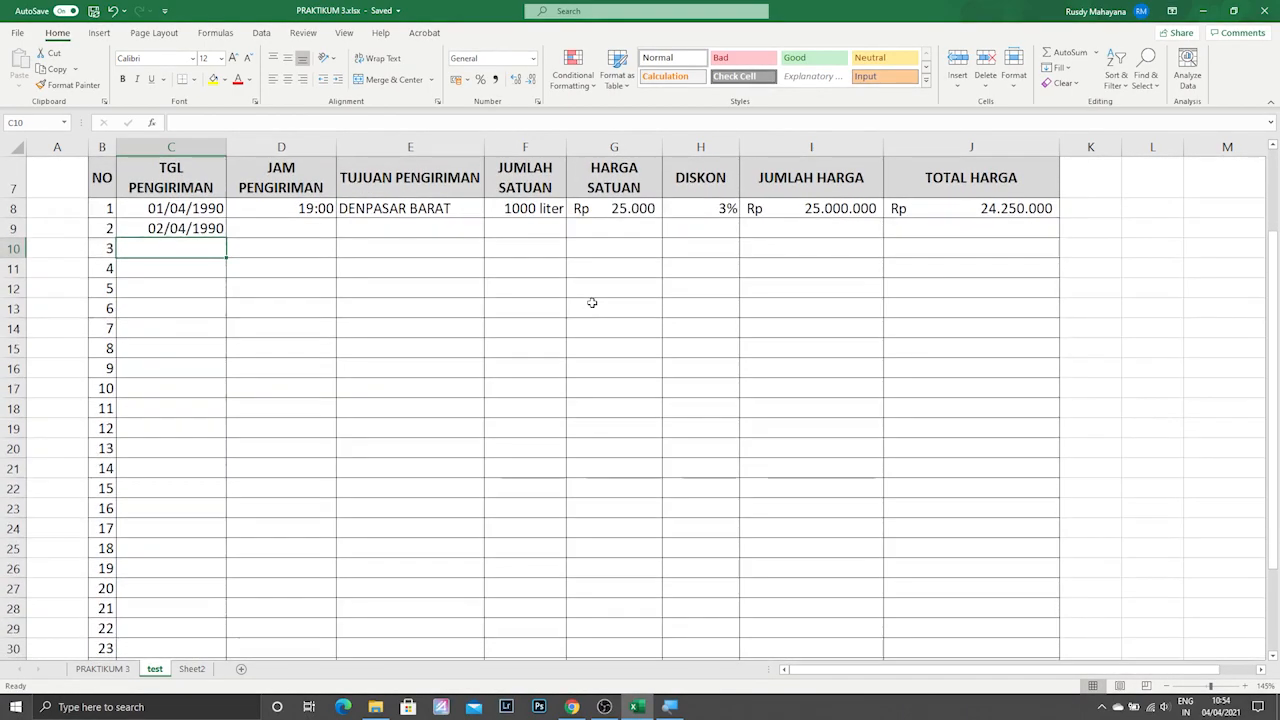
left_click(265, 228)
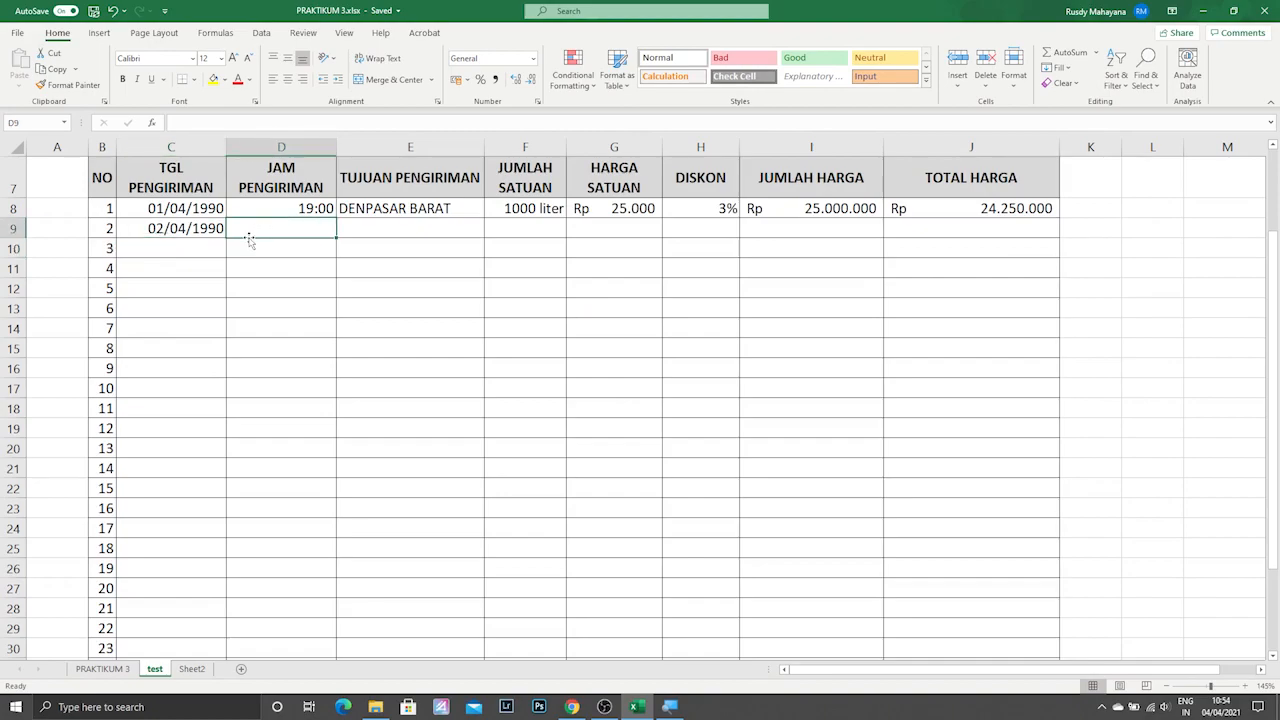
left_click(527, 232)
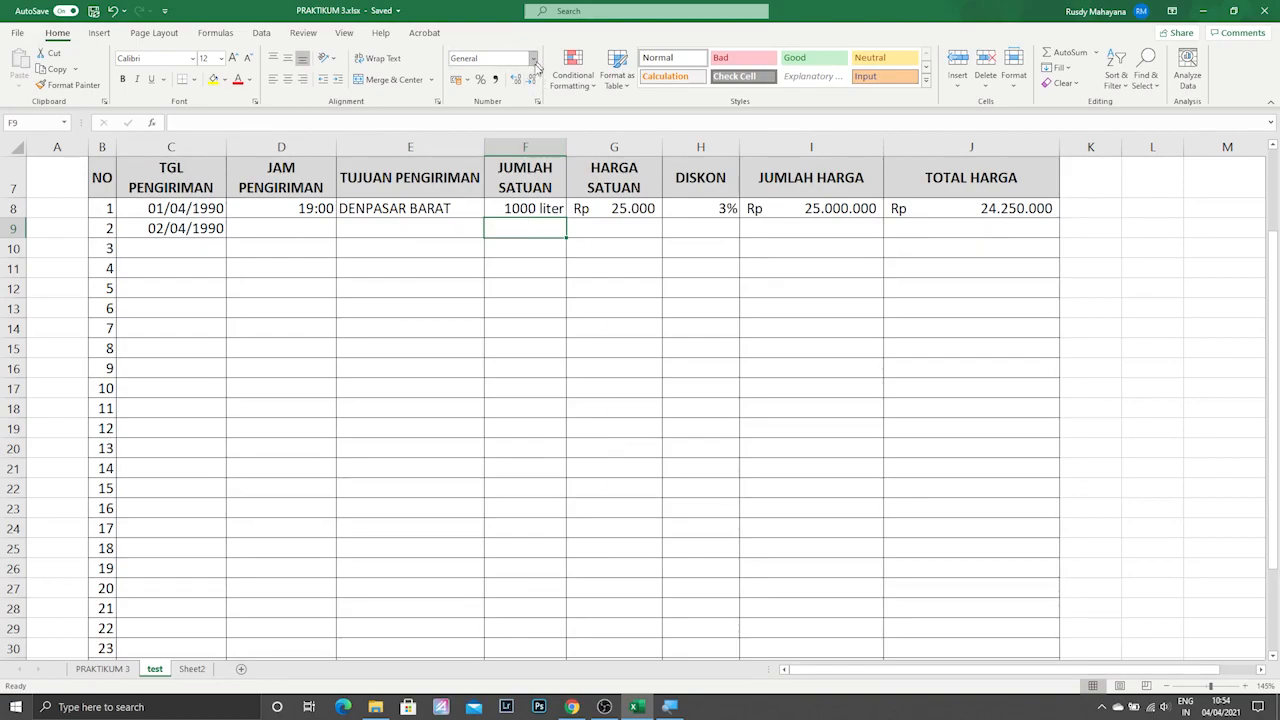
left_click(518, 289)
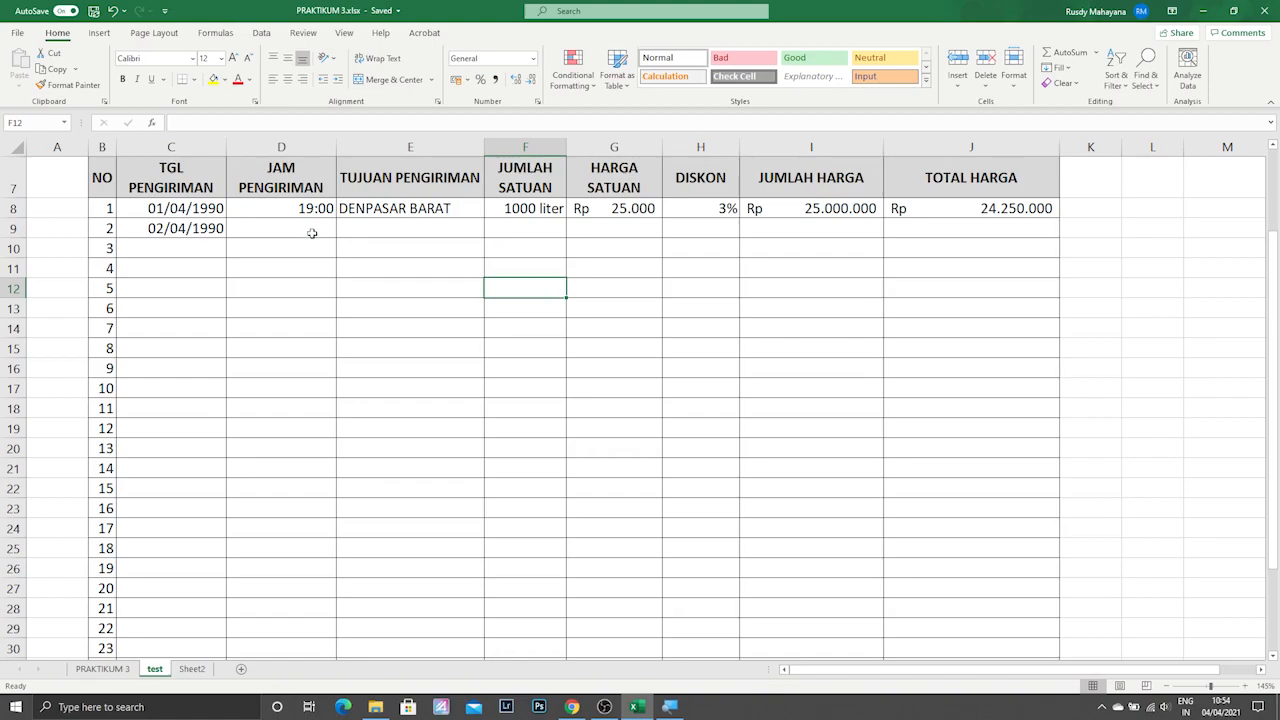
Step: Format the remaining JAM PENGIRIMAN cells from D9 down the table as Time with the 13:30 type
scroll(322, 252, "down", 2)
scroll(310, 250, "up", 1)
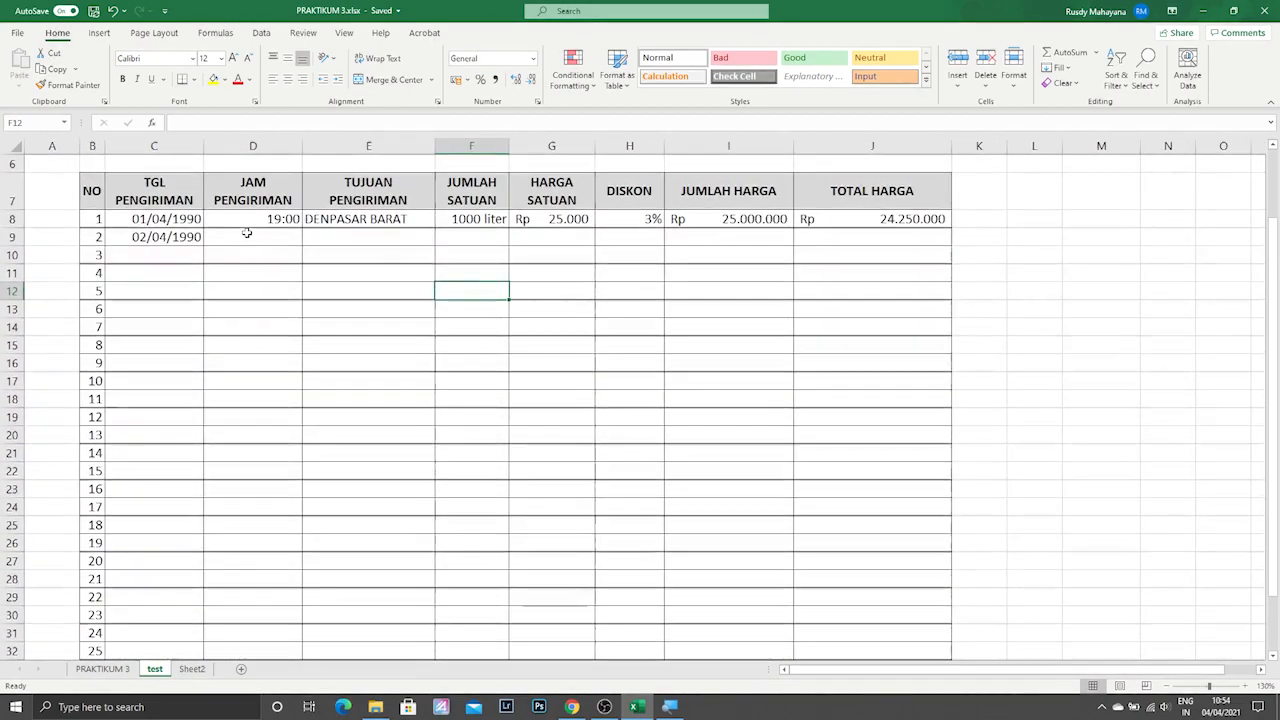
left_click(251, 237)
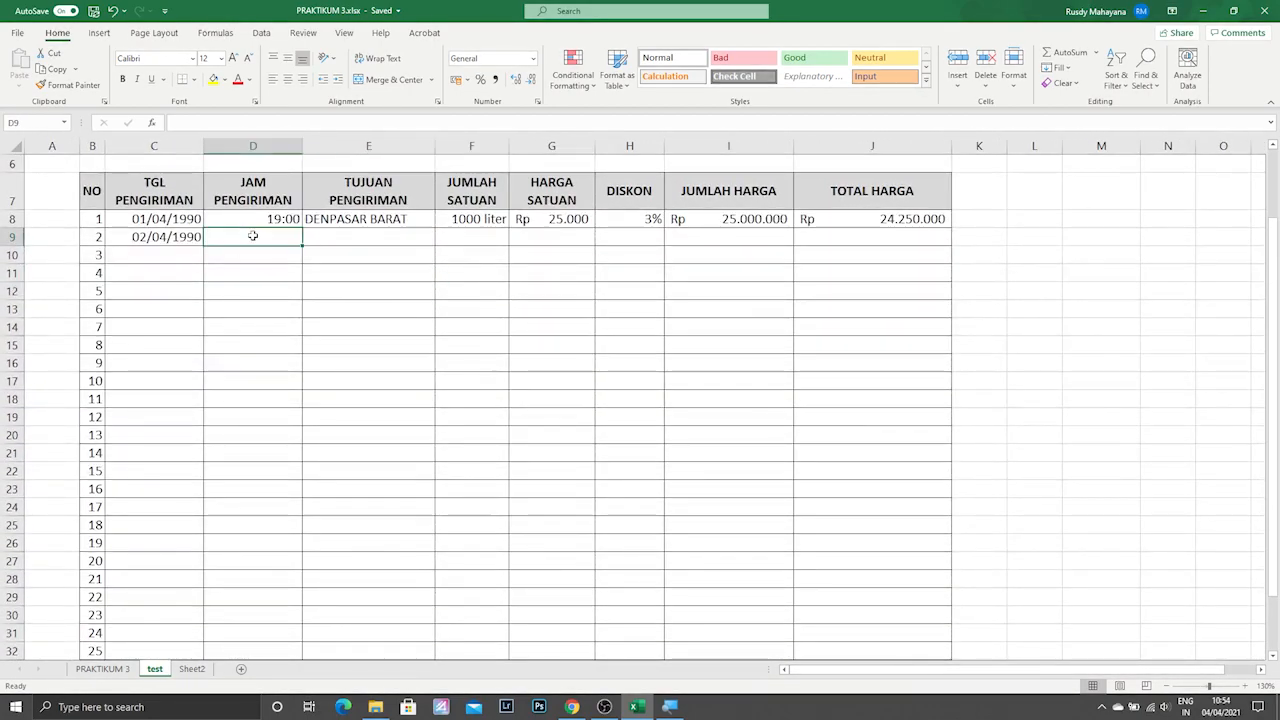
left_click_drag(253, 235, 255, 630)
scroll(251, 457, "up", 4)
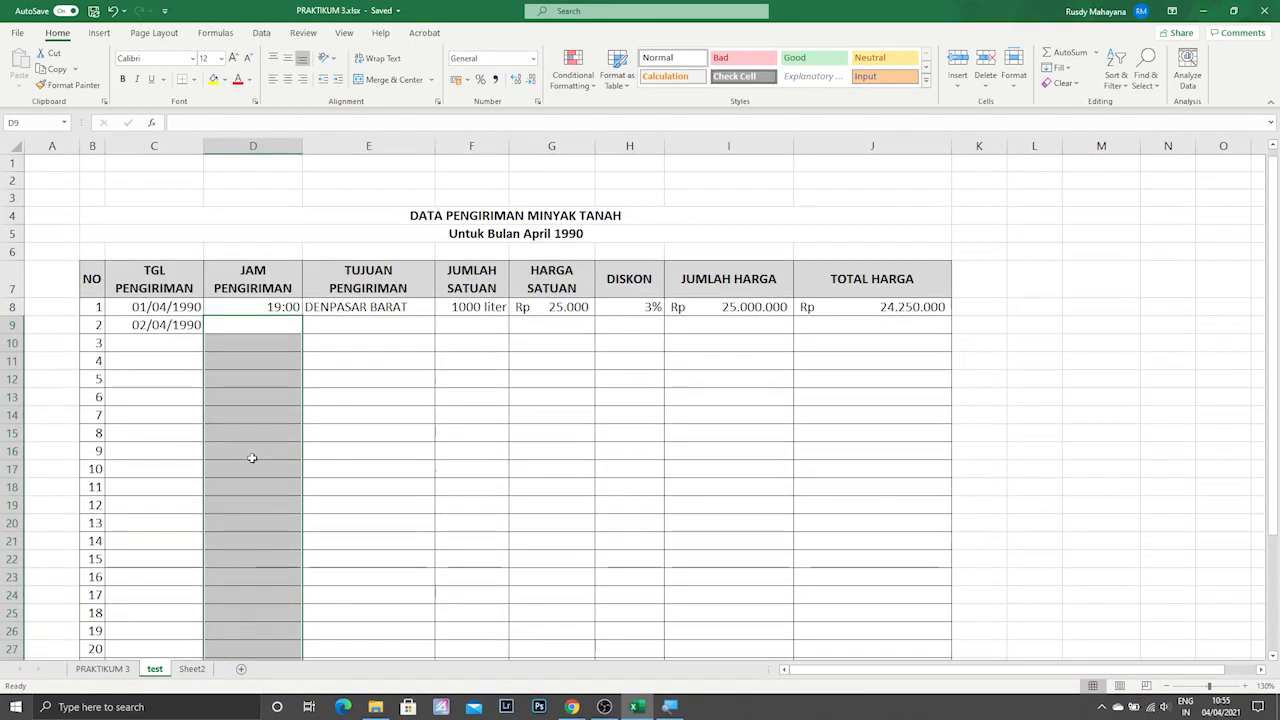
left_click(537, 104)
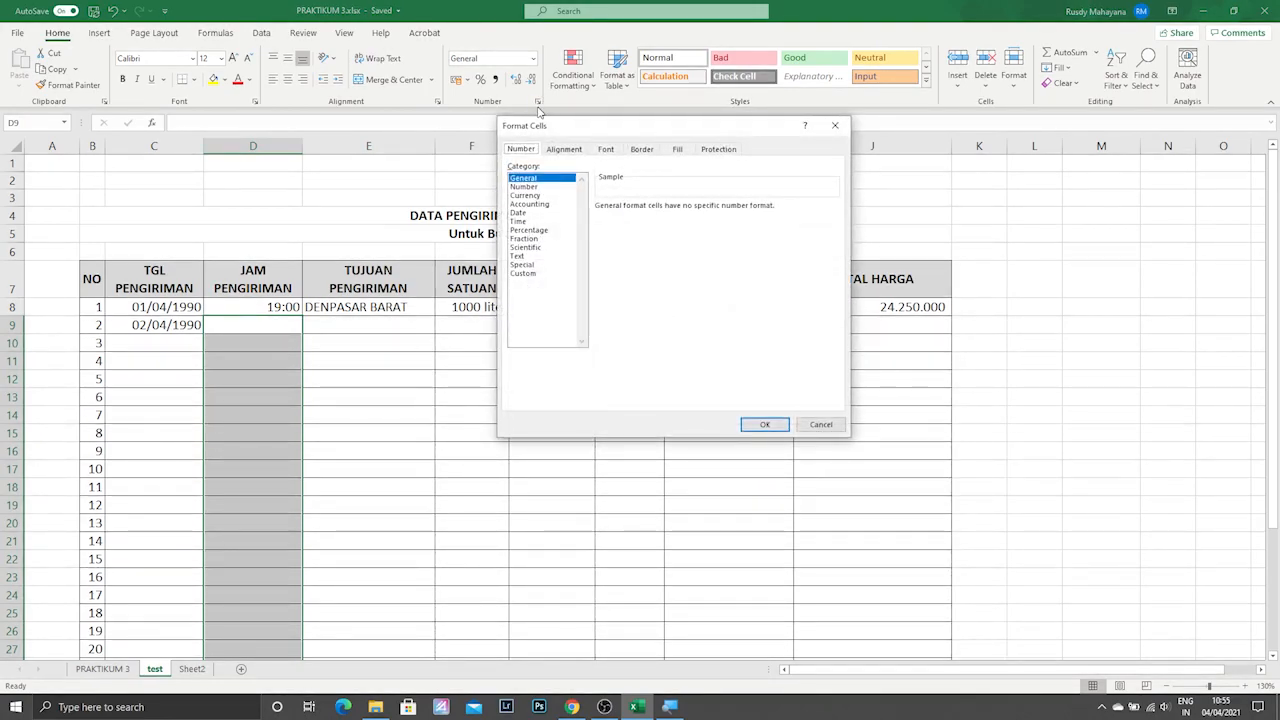
left_click(520, 222)
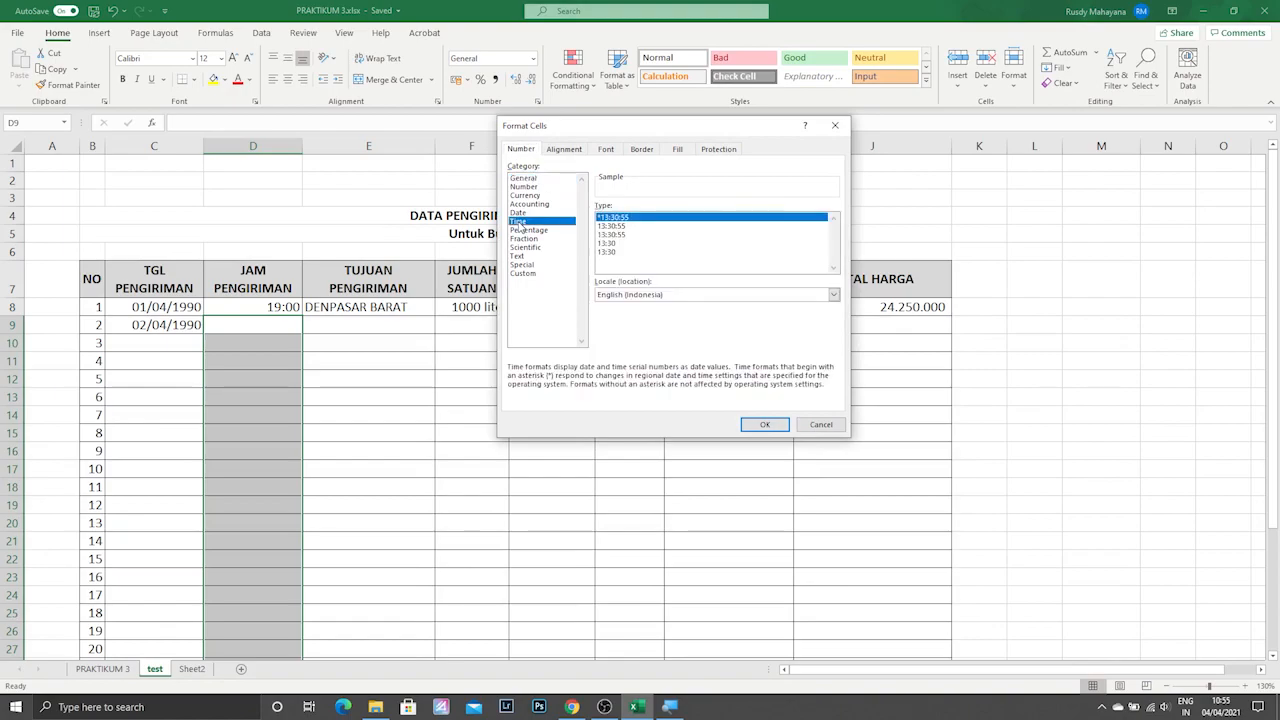
left_click(612, 243)
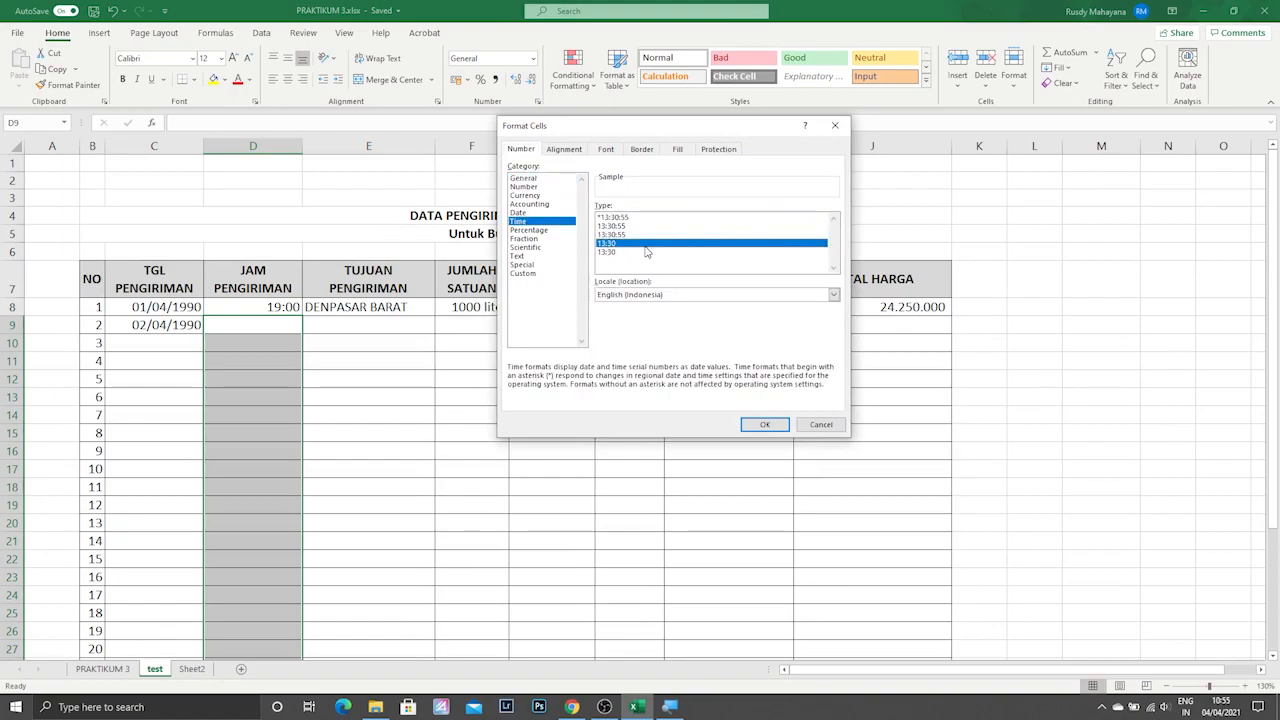
left_click(763, 425)
Step: Check the number format of several JAM PENGIRIMAN cells between D8 and D35
scroll(274, 371, "down", 1)
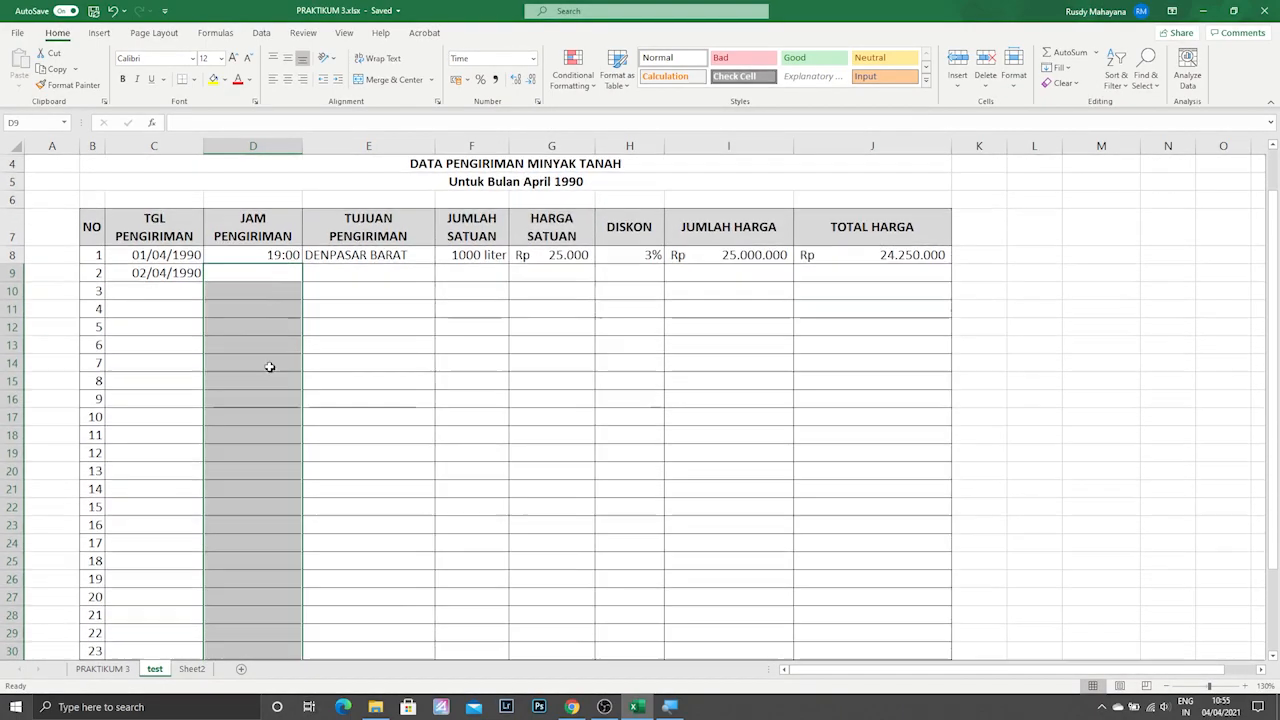
left_click(278, 271)
left_click(272, 252)
left_click(269, 272)
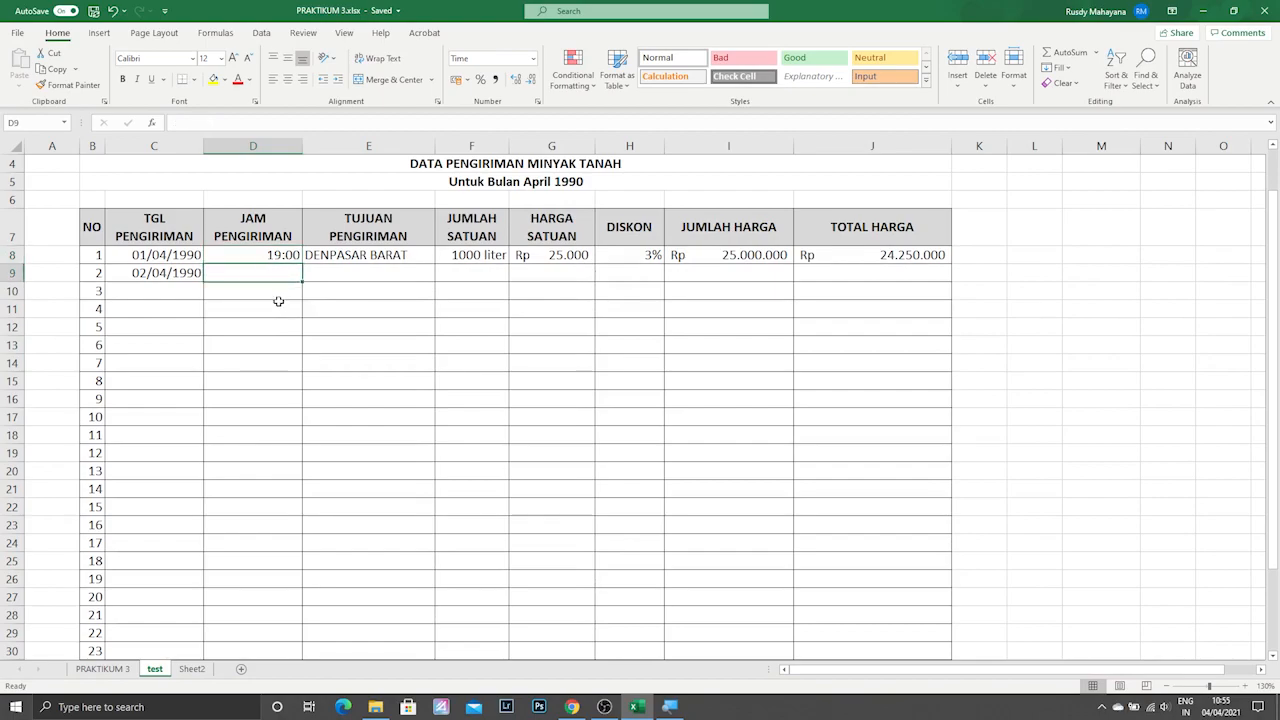
left_click_drag(281, 275, 271, 600)
left_click(271, 600)
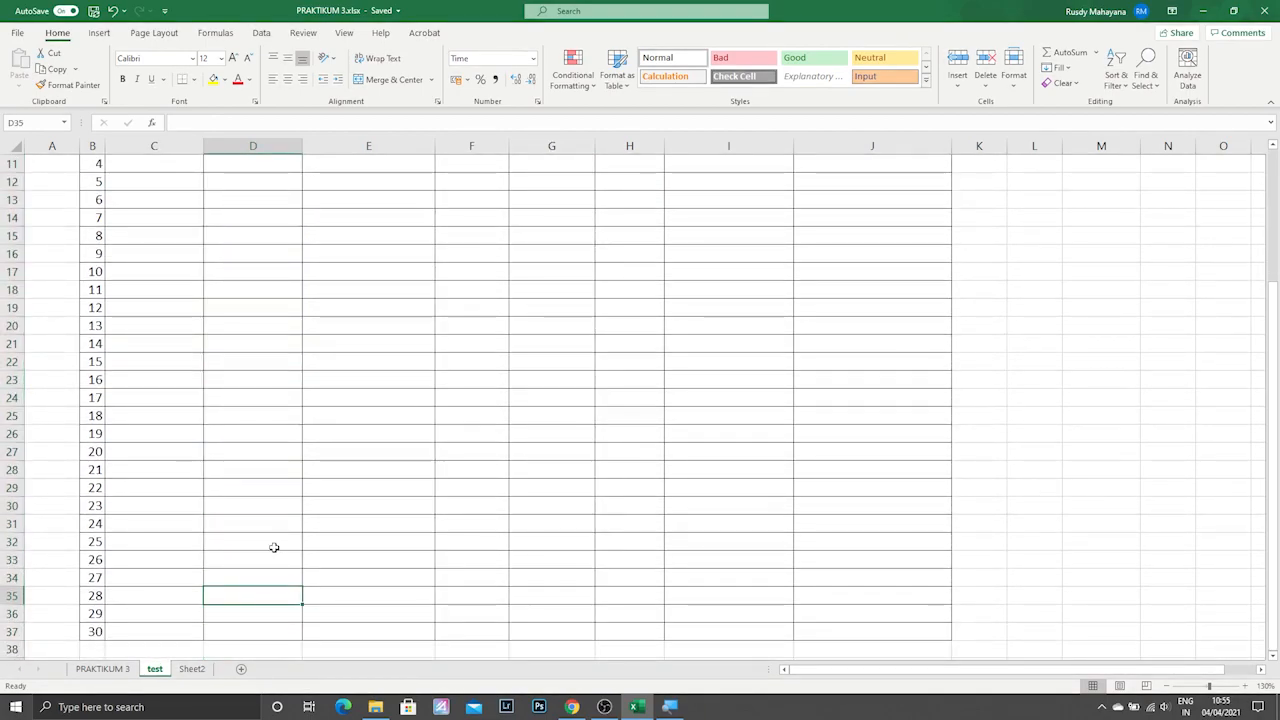
scroll(271, 530, "up", 4)
Step: Look up the second JAM PENGIRIMAN value on the PRAKTIKUM 3 sheet and enter 8:00 in D9 of the test sheet
left_click(274, 324)
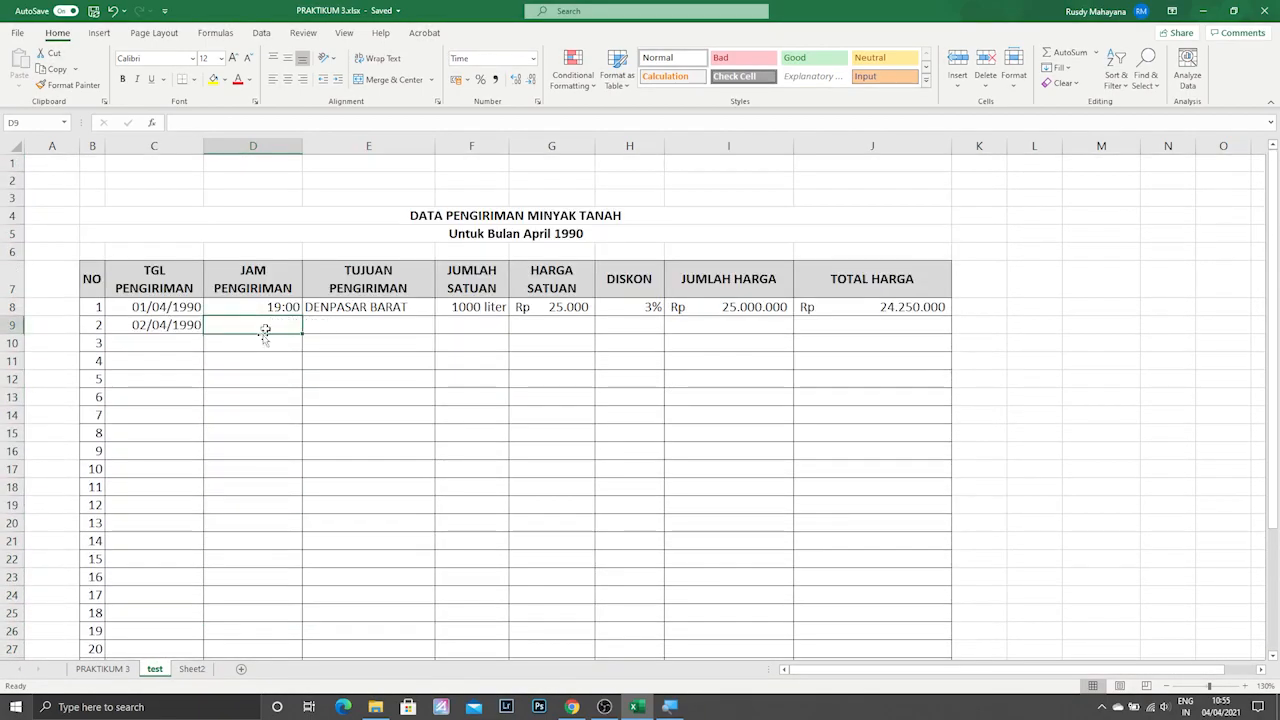
left_click(102, 668)
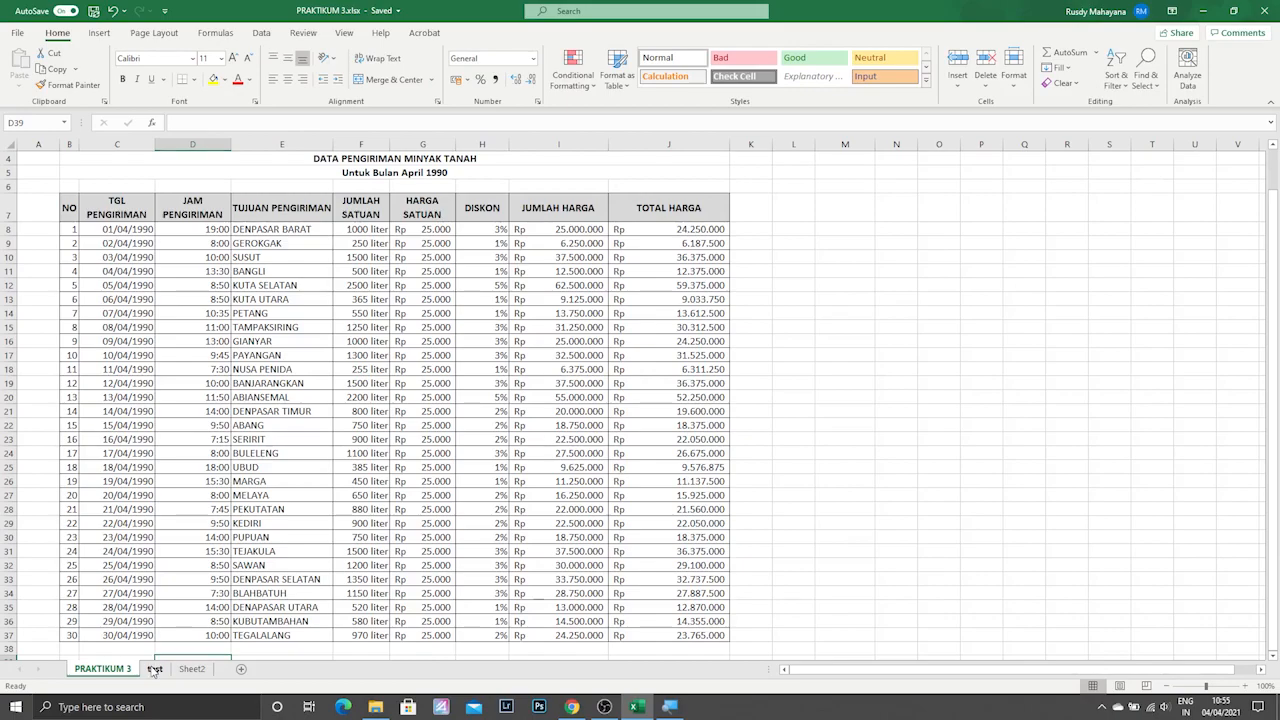
left_click(155, 668)
type("8:00")
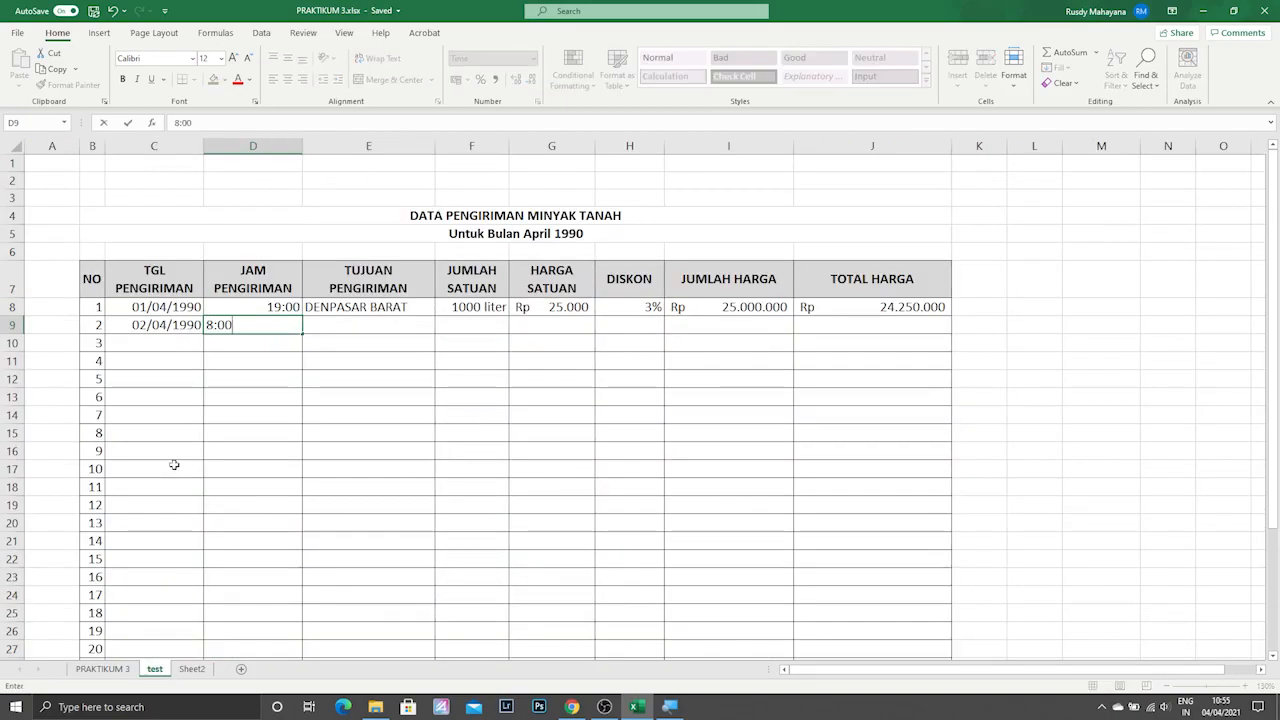
key("Return")
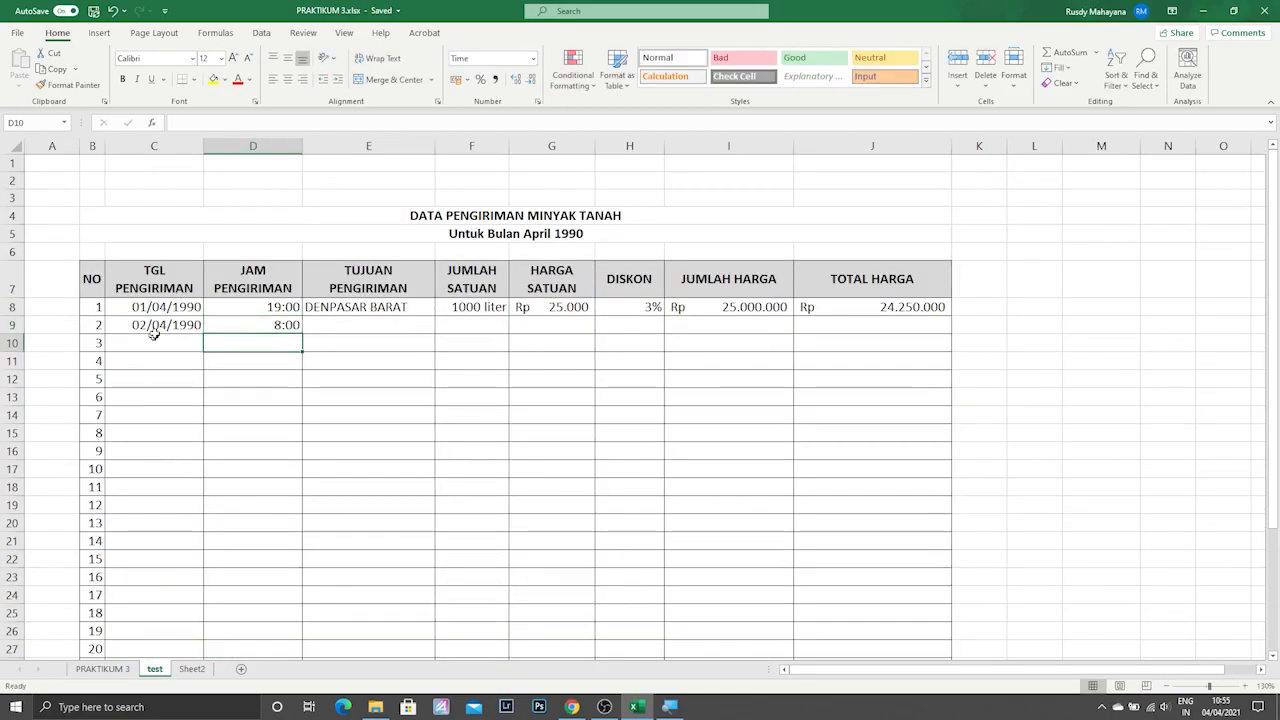
Step: Inspect the seconds part of the stored time value in D9
left_click(263, 330)
left_click_drag(218, 122, 198, 122)
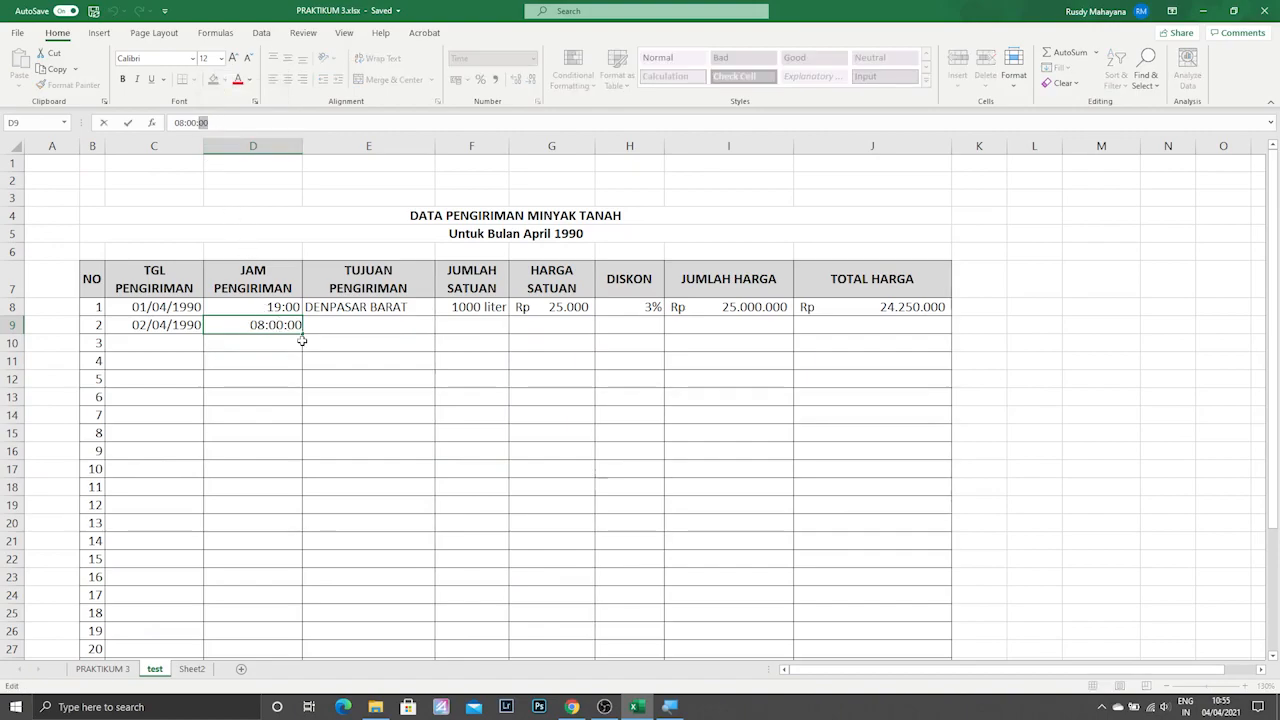
key("Return")
Step: Look up the second TUJUAN PENGIRIMAN on the PRAKTIKUM 3 sheet and enter GEROKGAK in E9 of the test sheet
left_click(357, 323)
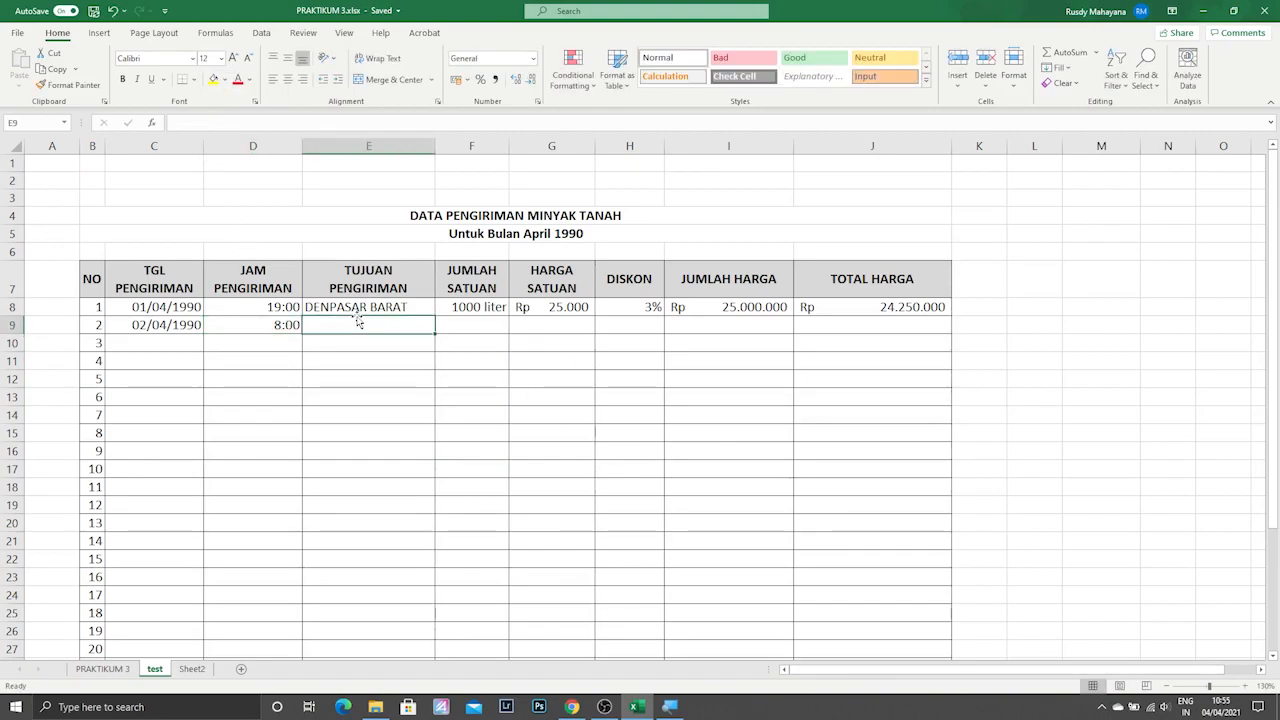
left_click(125, 668)
left_click(155, 668)
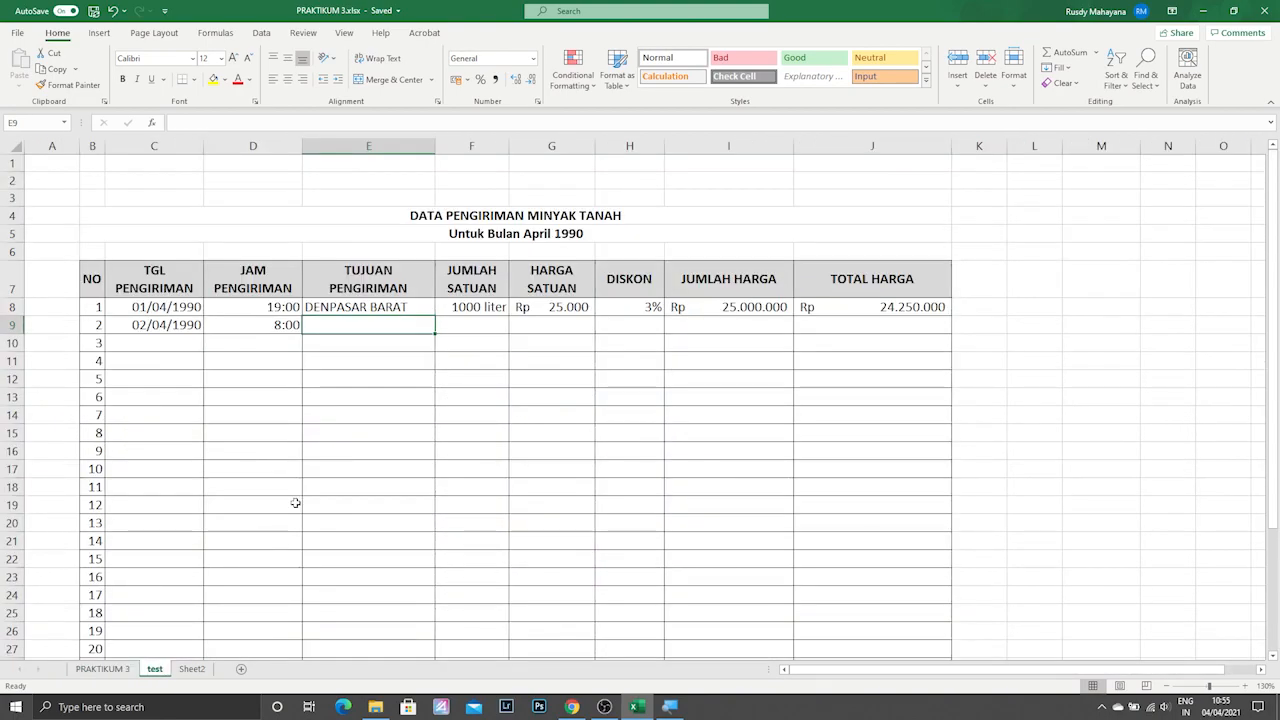
type("GEROKGAK")
key("Return")
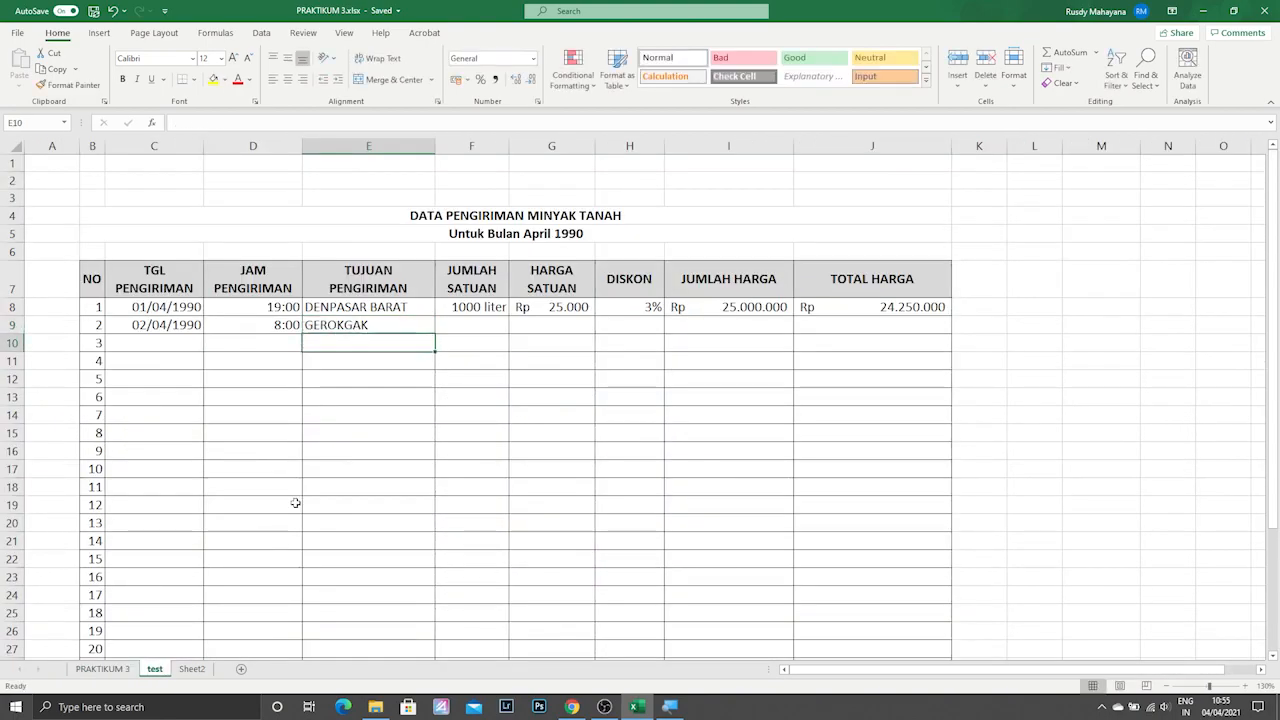
Step: Apply the custom number format General "liter" to the empty JUMLAH SATUAN cells from F9 down to the table's end
left_click(482, 318)
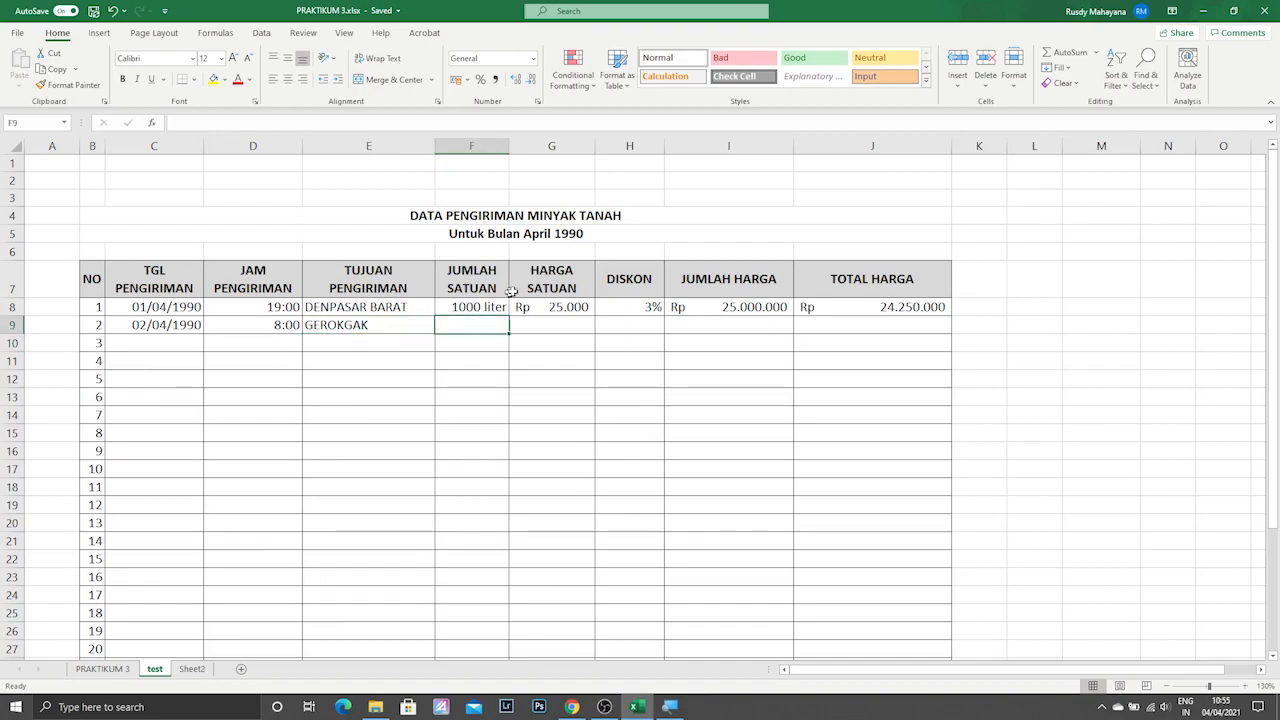
left_click_drag(480, 323, 474, 603)
scroll(497, 567, "up", 3)
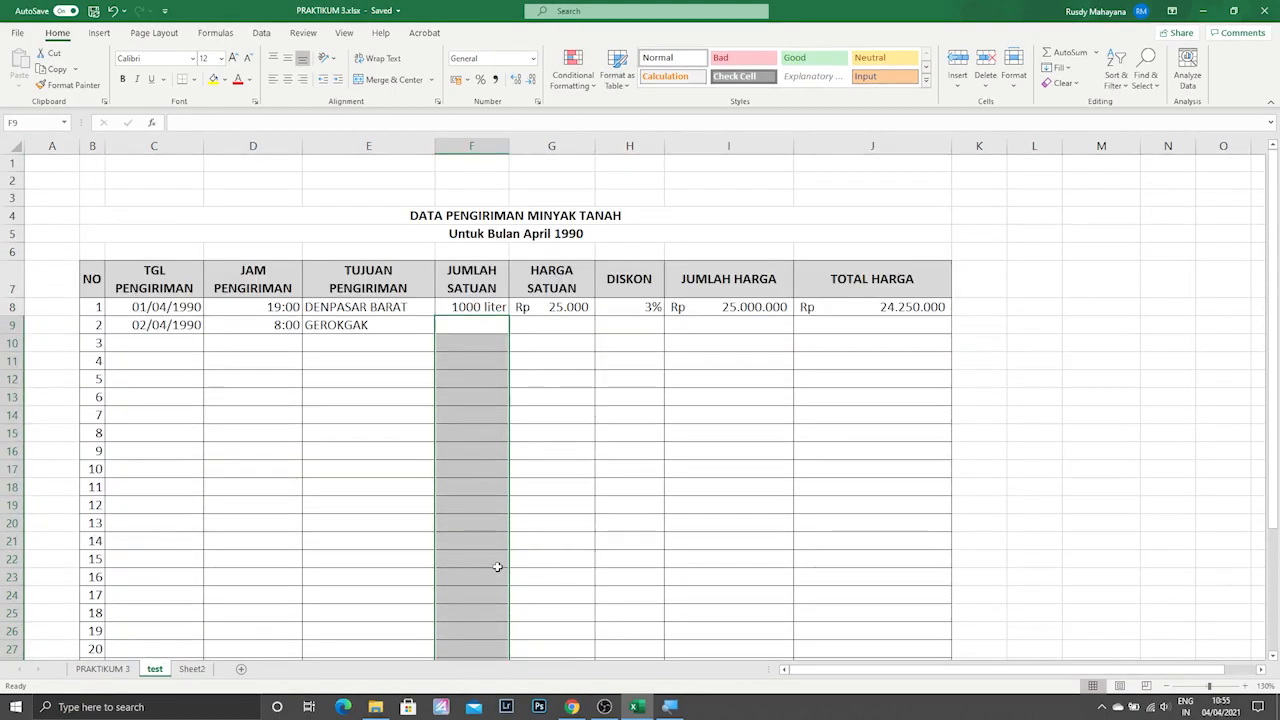
left_click(538, 103)
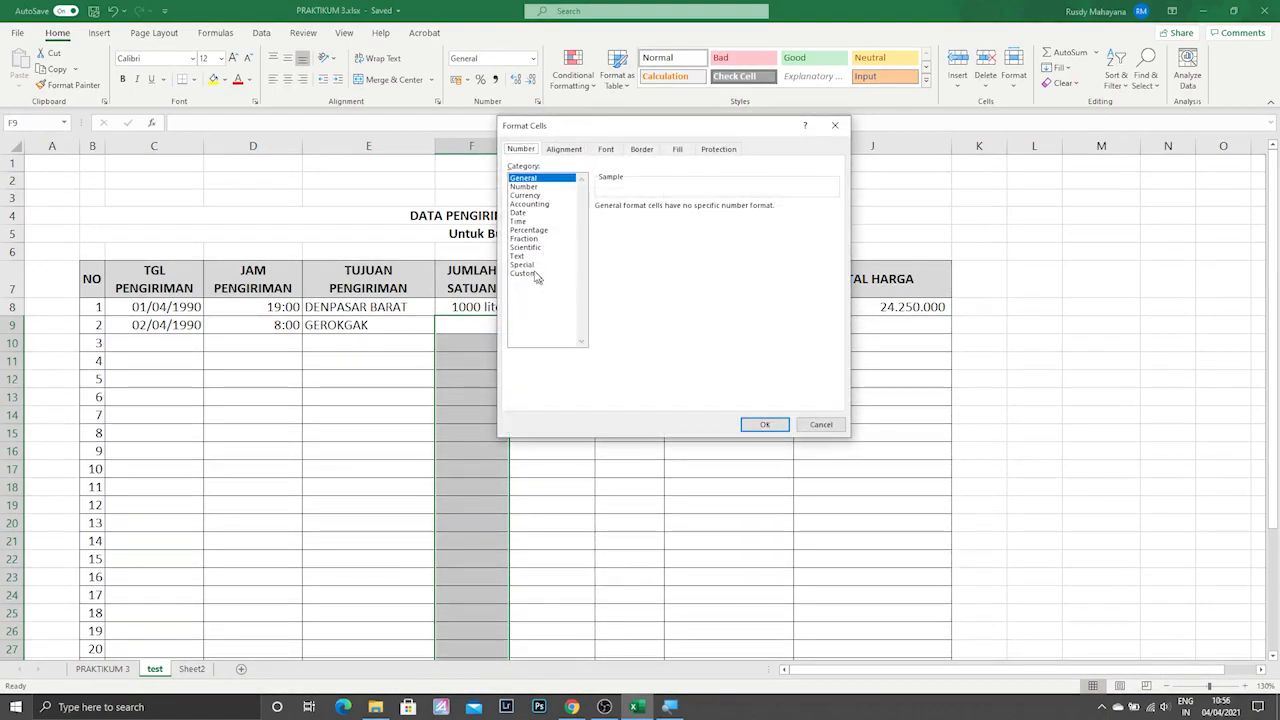
left_click(531, 274)
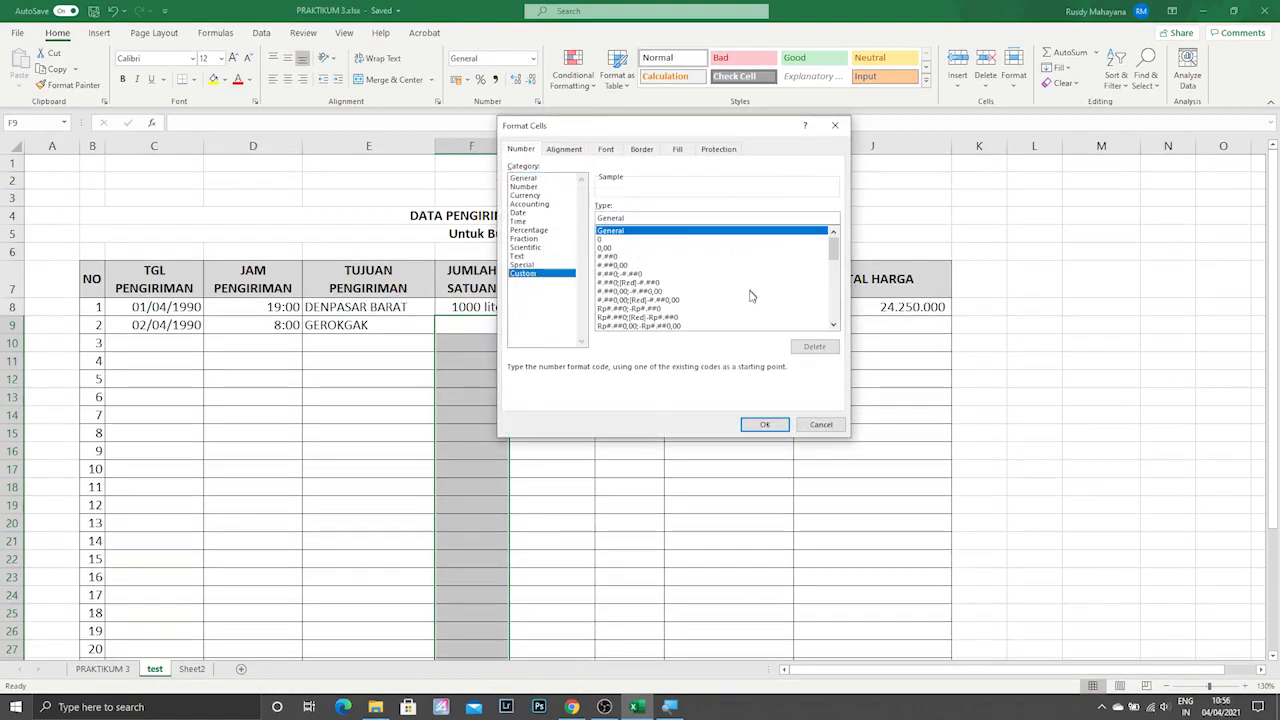
left_click_drag(834, 252, 836, 210)
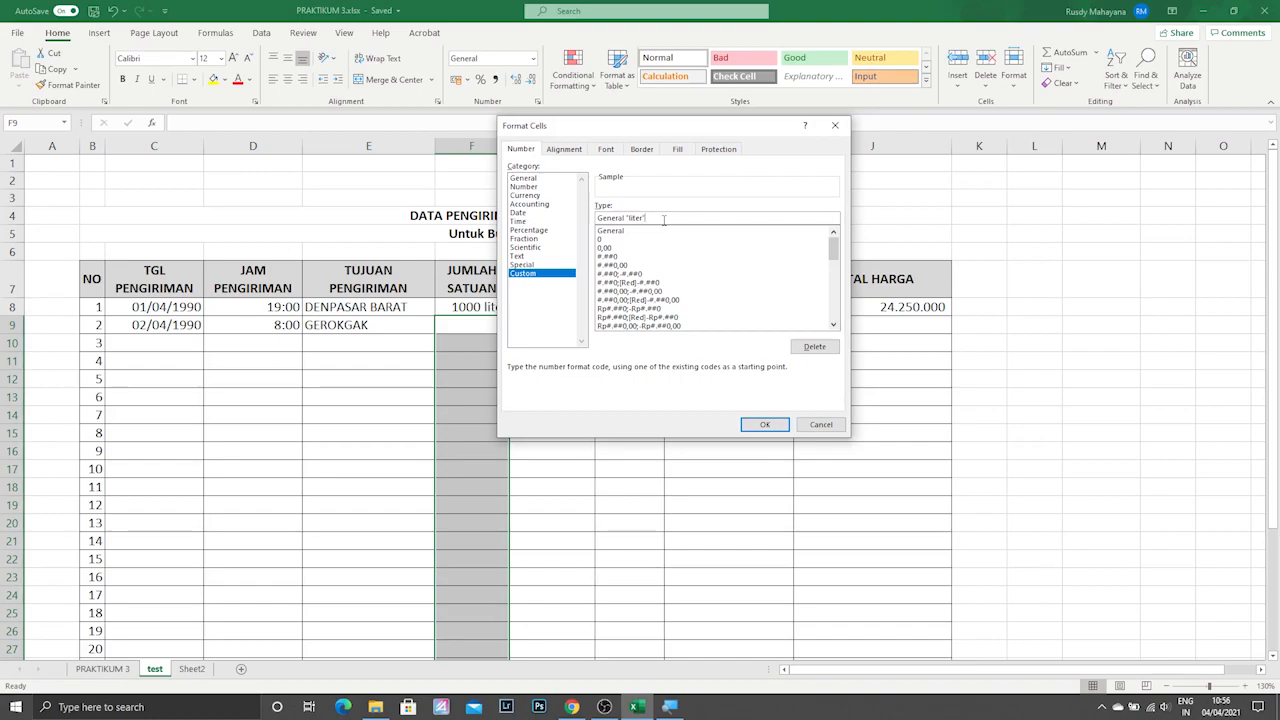
left_click(765, 424)
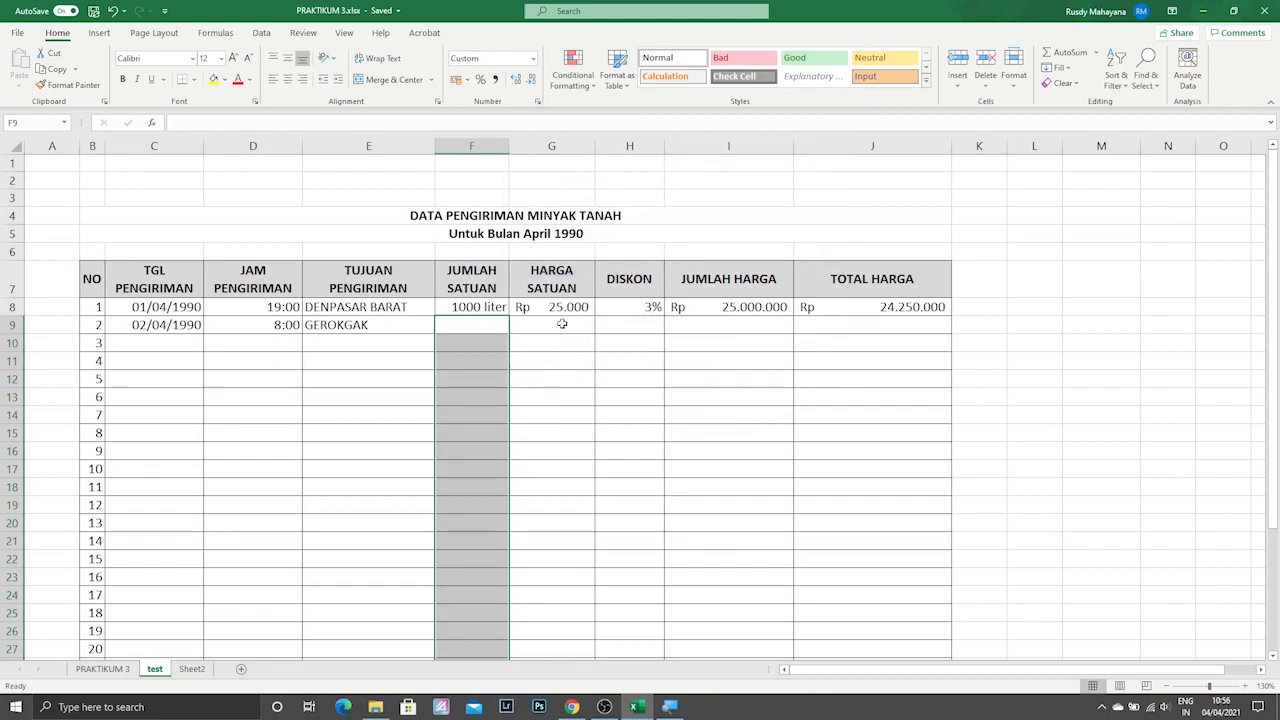
Step: Look up the second JUMLAH SATUAN on the PRAKTIKUM 3 sheet and enter 250 in F9 of the test sheet
left_click(562, 324)
left_click(469, 329)
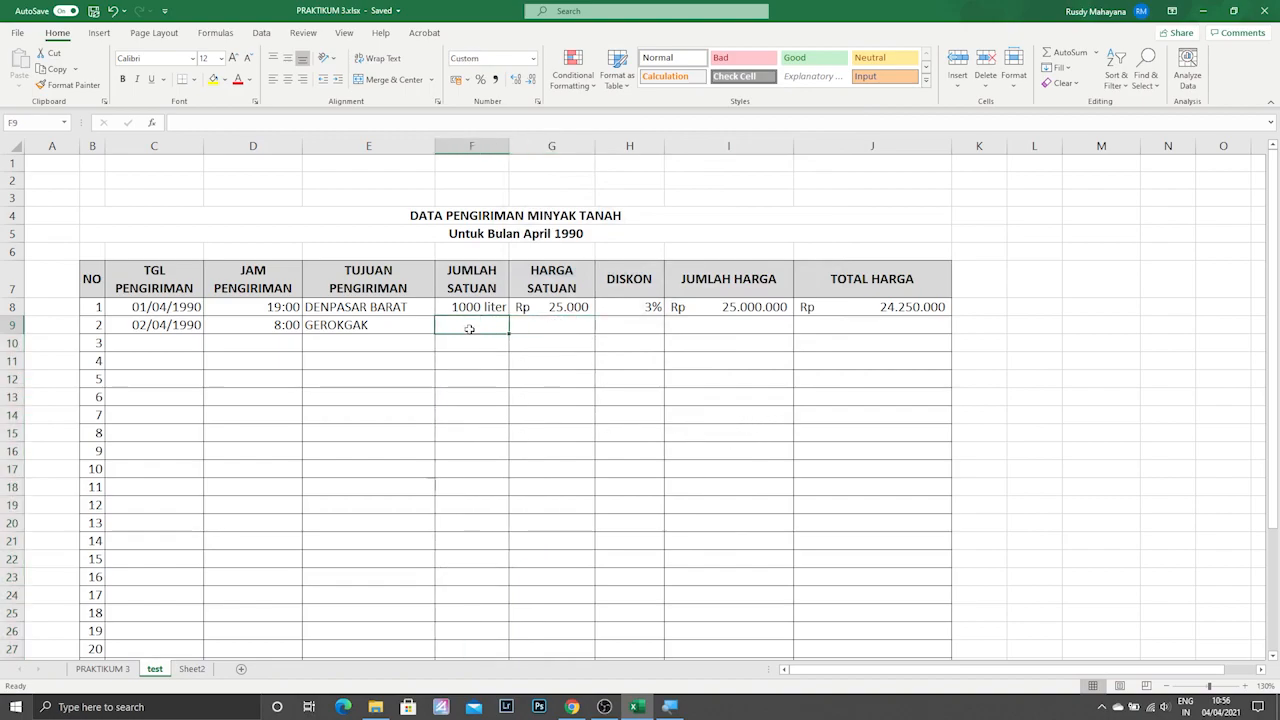
left_click(118, 669)
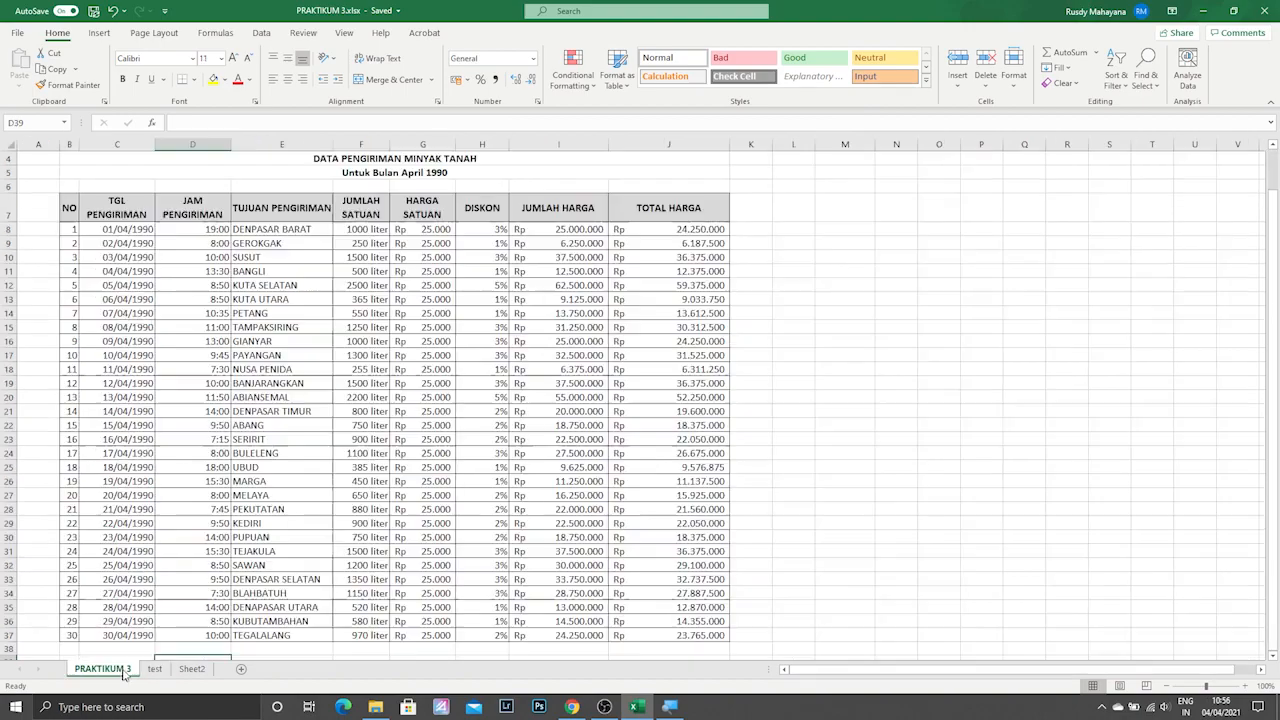
left_click(153, 670)
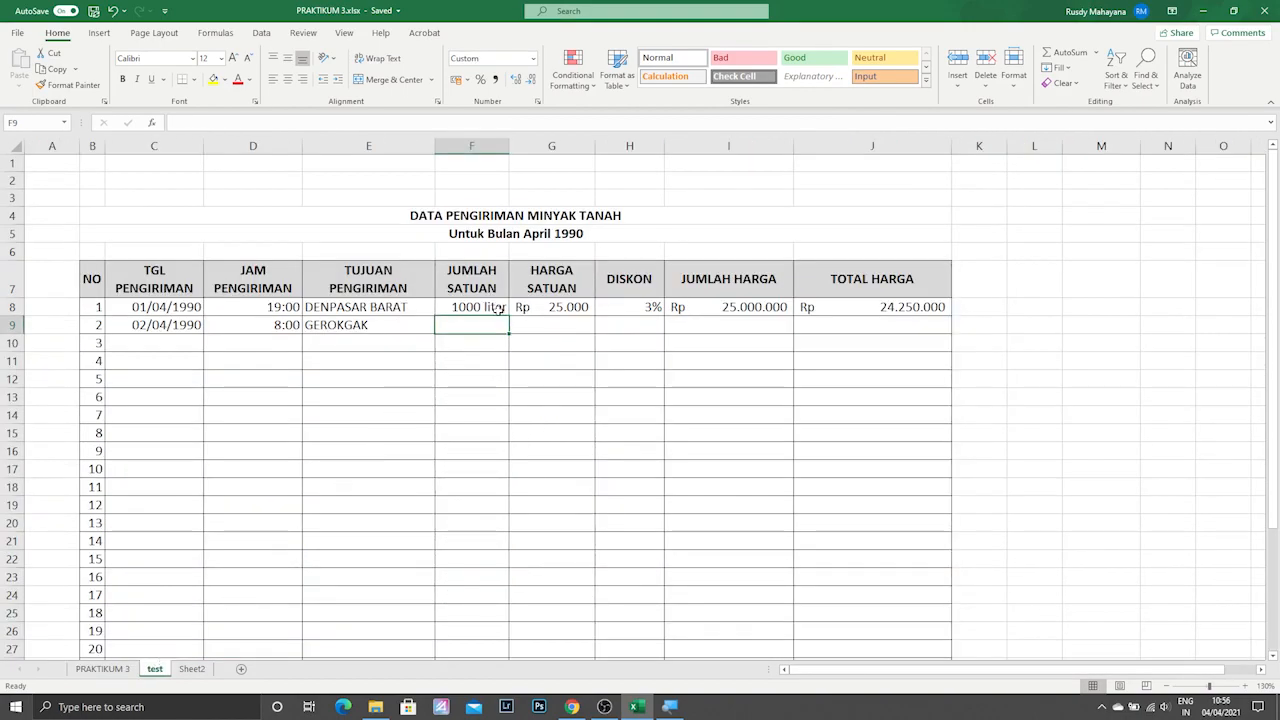
type("250")
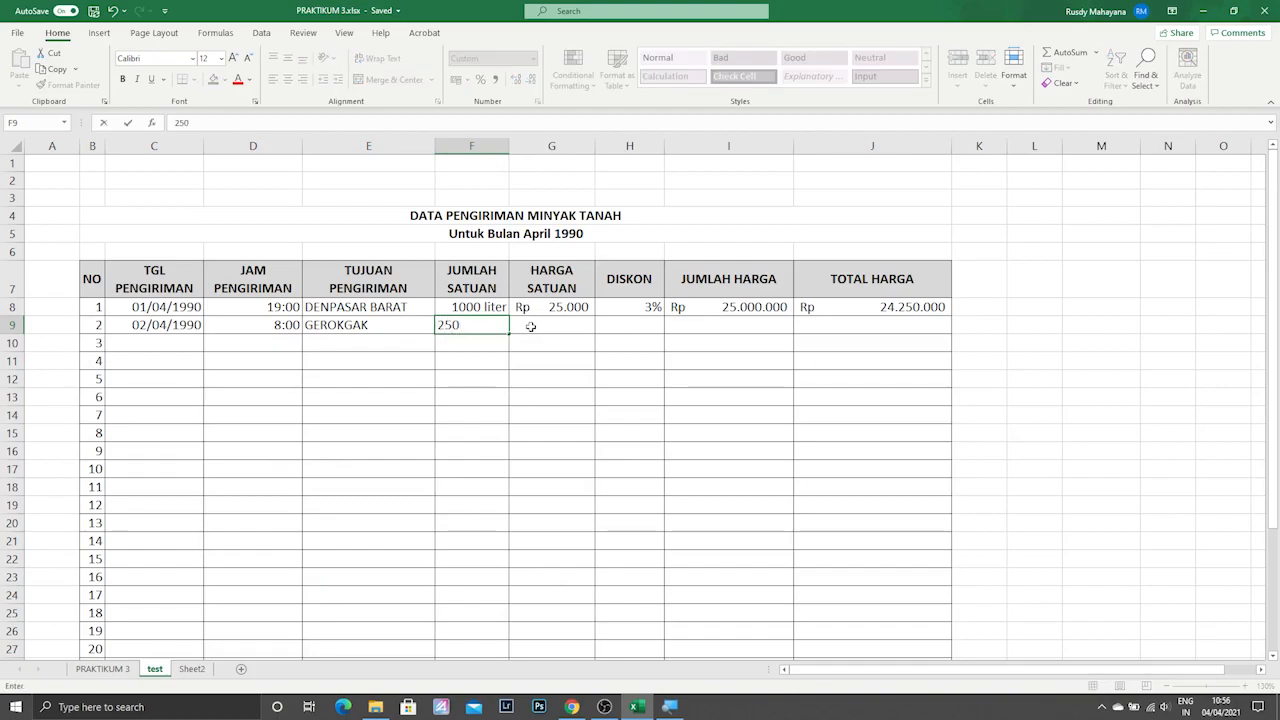
key("Return")
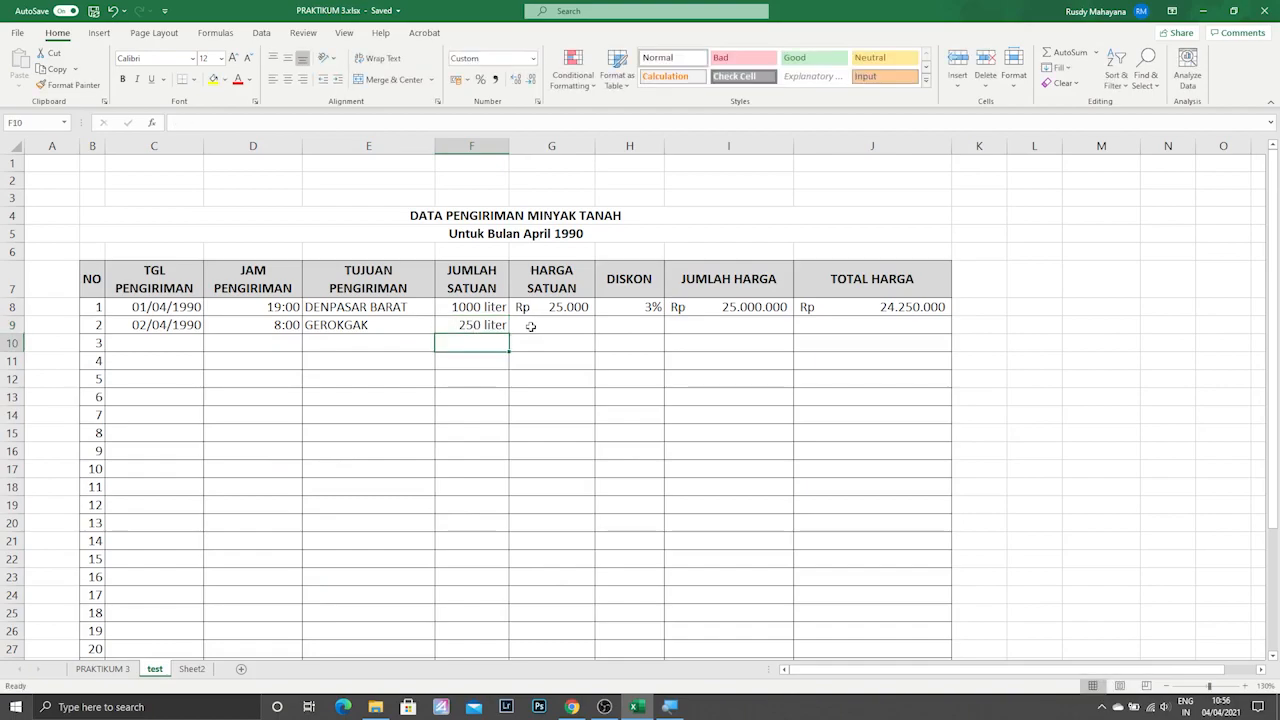
left_click(481, 327)
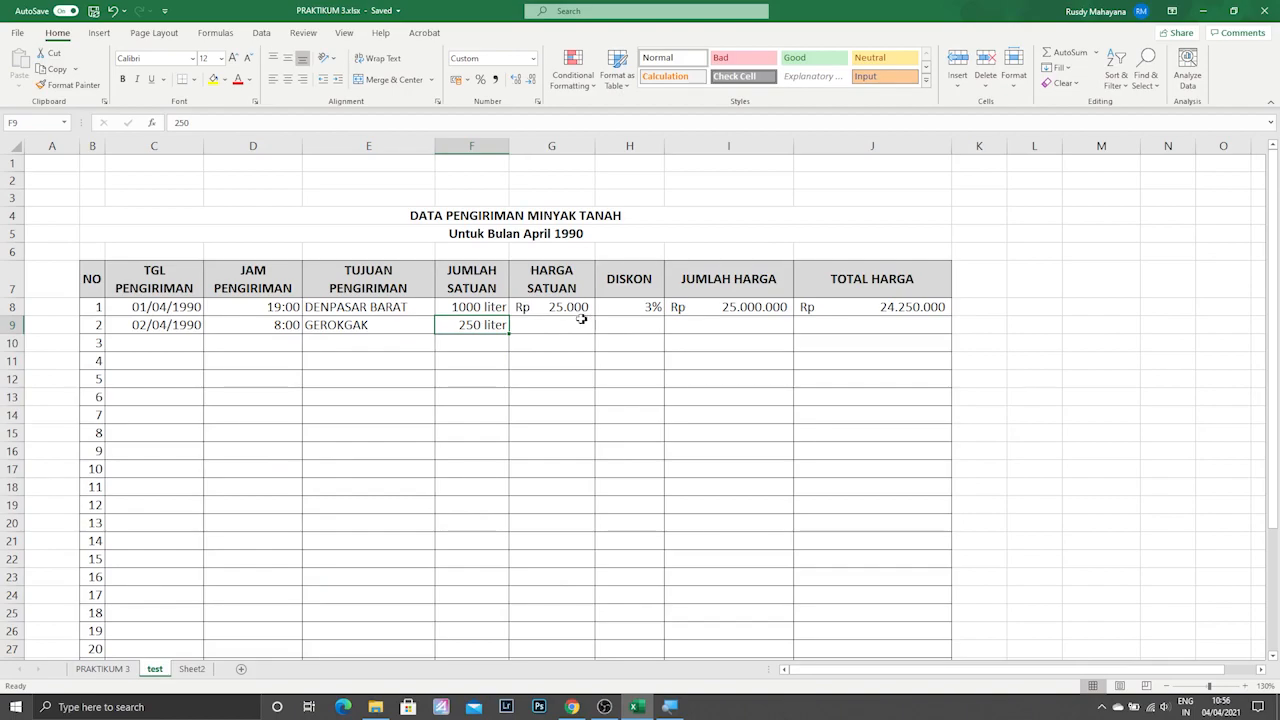
Step: Format the HARGA SATUAN cells from G9 down as Accounting and enter 25000 in G9
left_click_drag(560, 322, 542, 560)
scroll(518, 304, "up", 4)
left_click(532, 58)
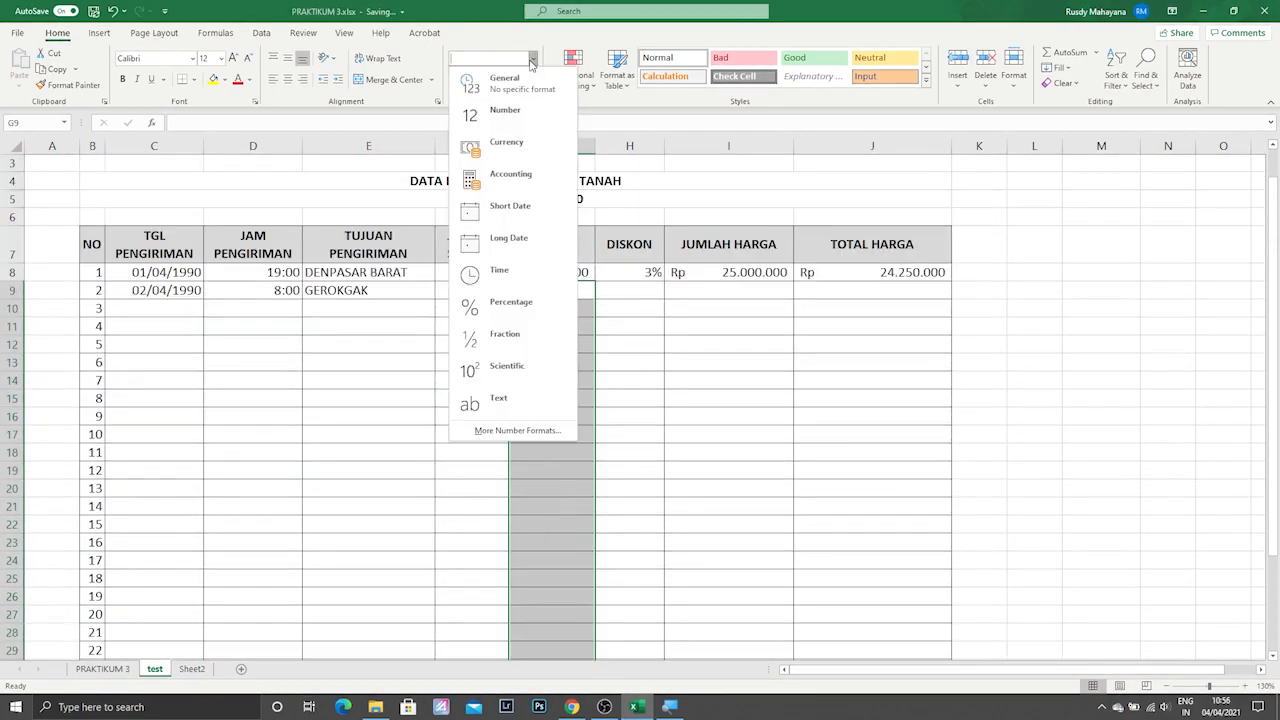
left_click(528, 178)
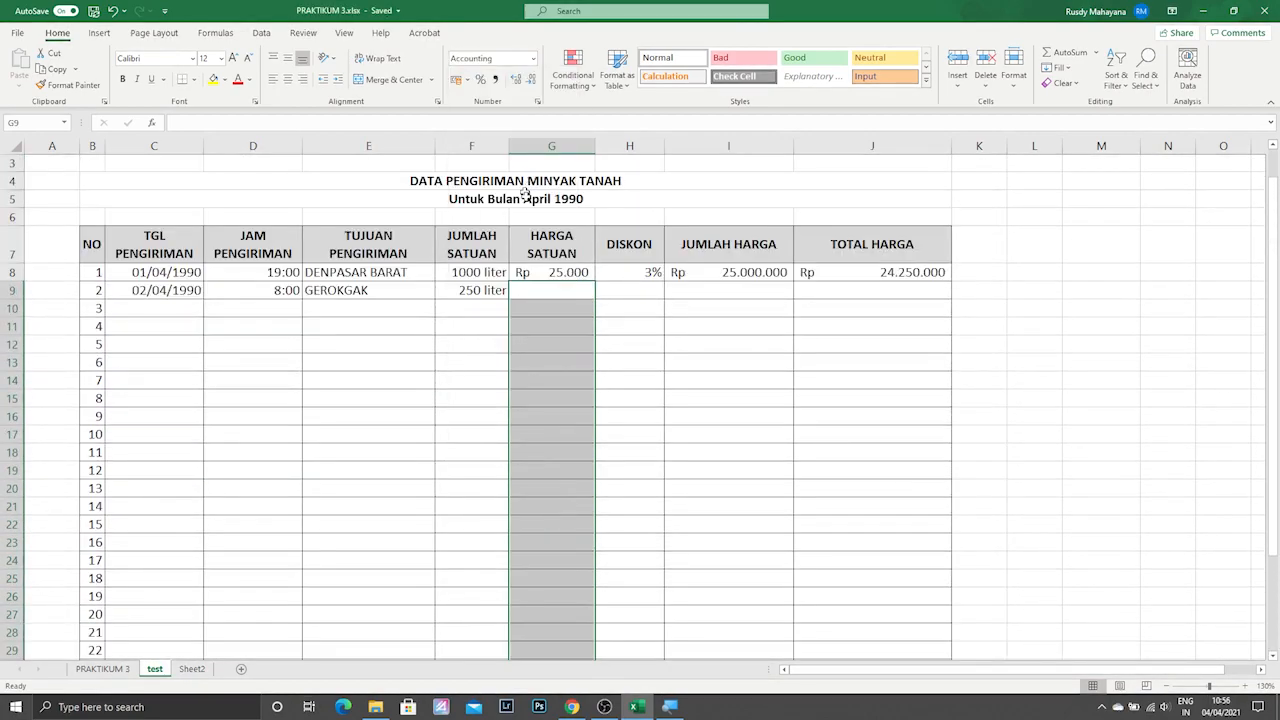
left_click(557, 293)
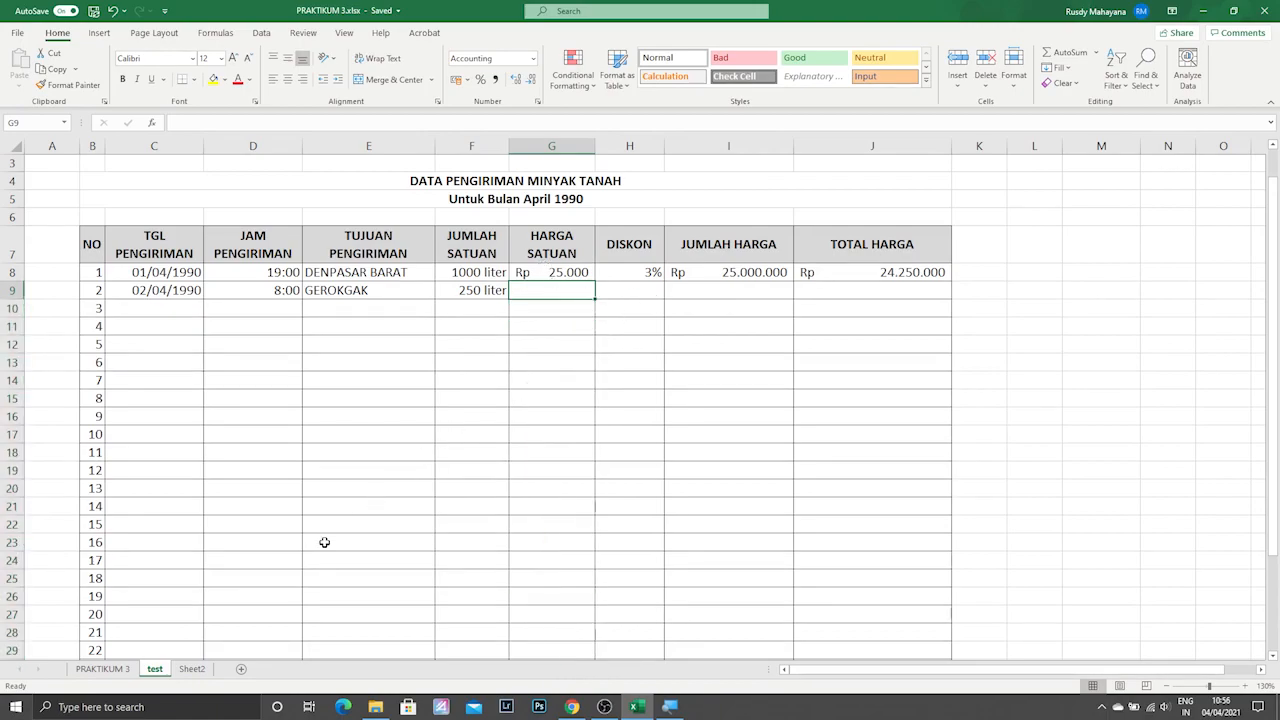
type("25000")
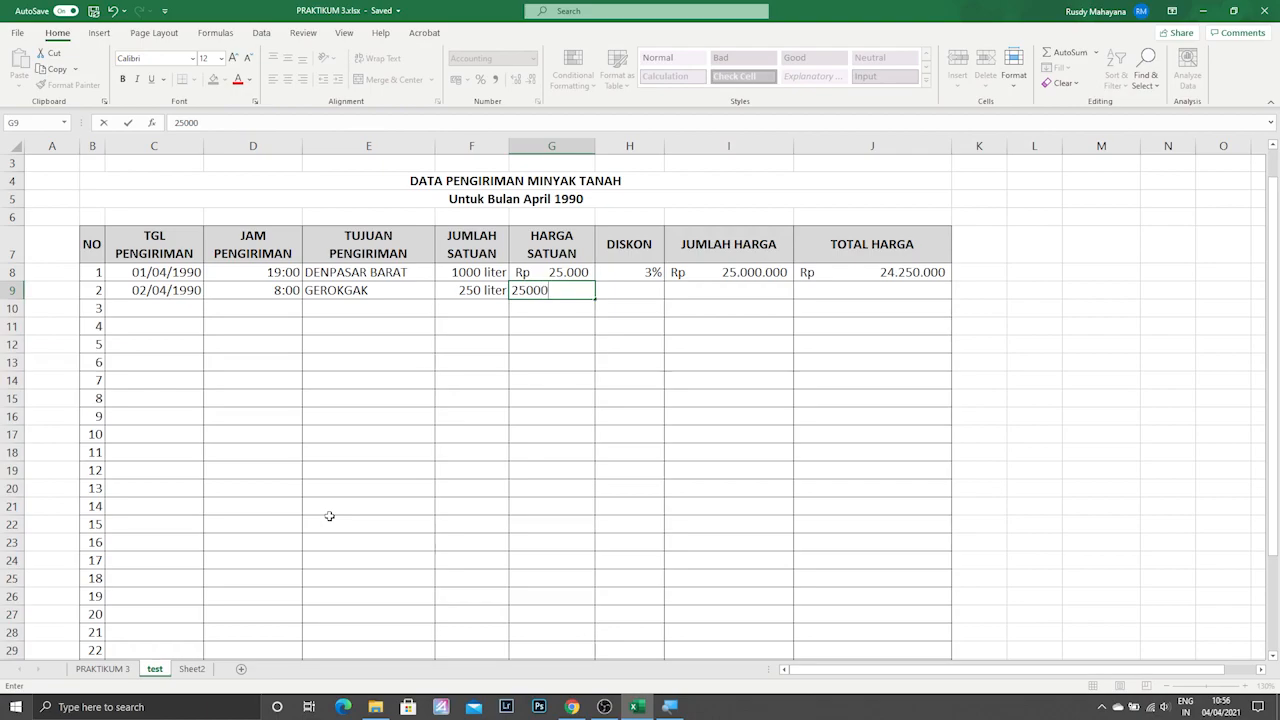
key("Return")
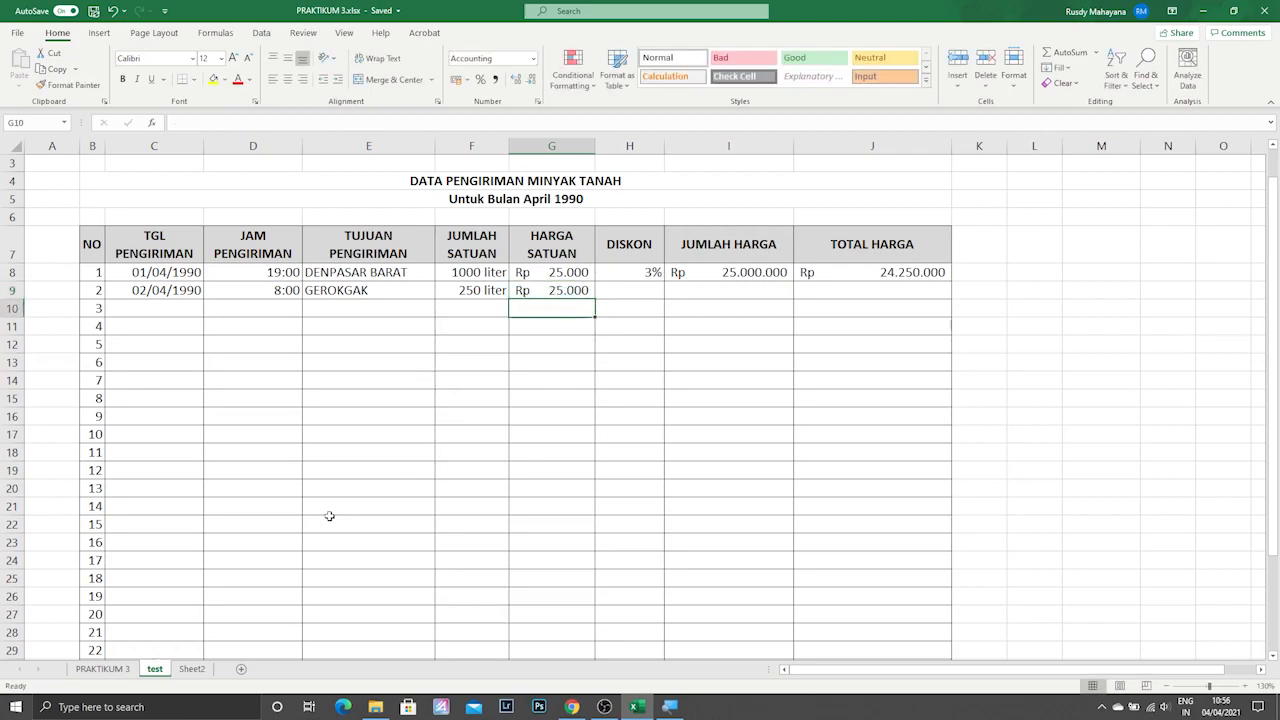
Step: Format the DISKON cells H9:H37 as Percentage and enter 1% in H9
left_click_drag(631, 289, 620, 650)
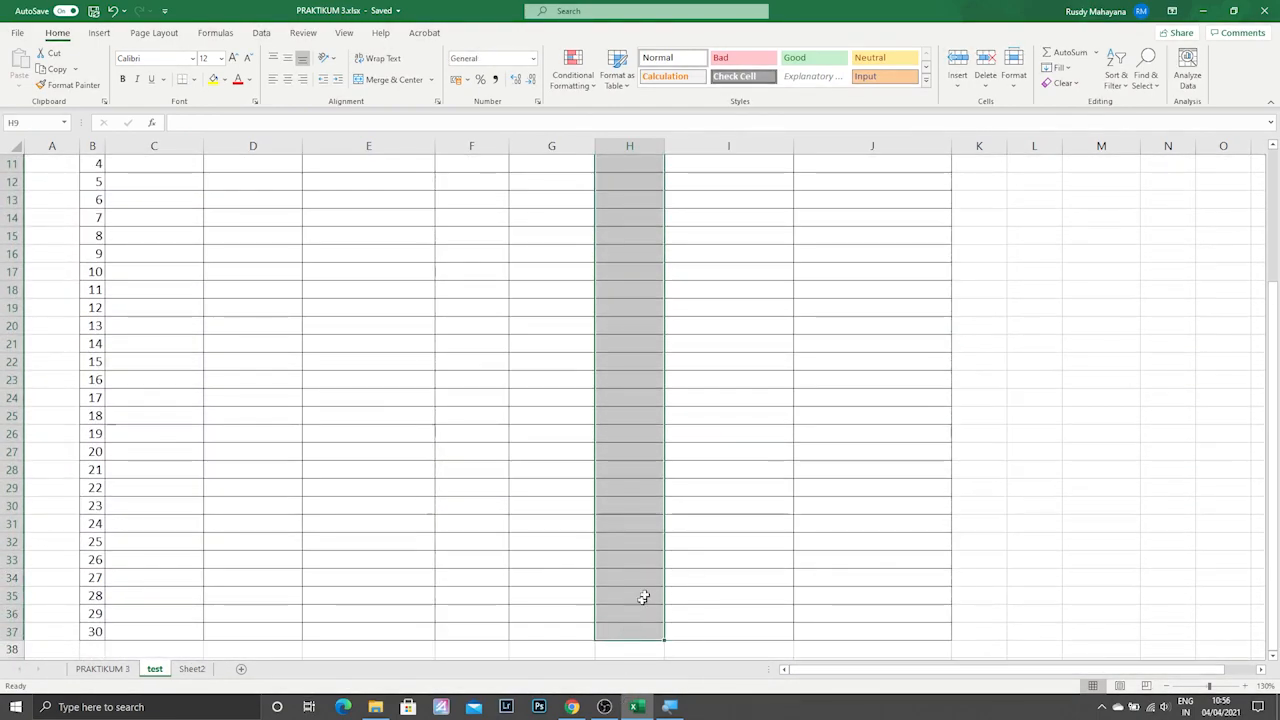
scroll(638, 588, "up", 4)
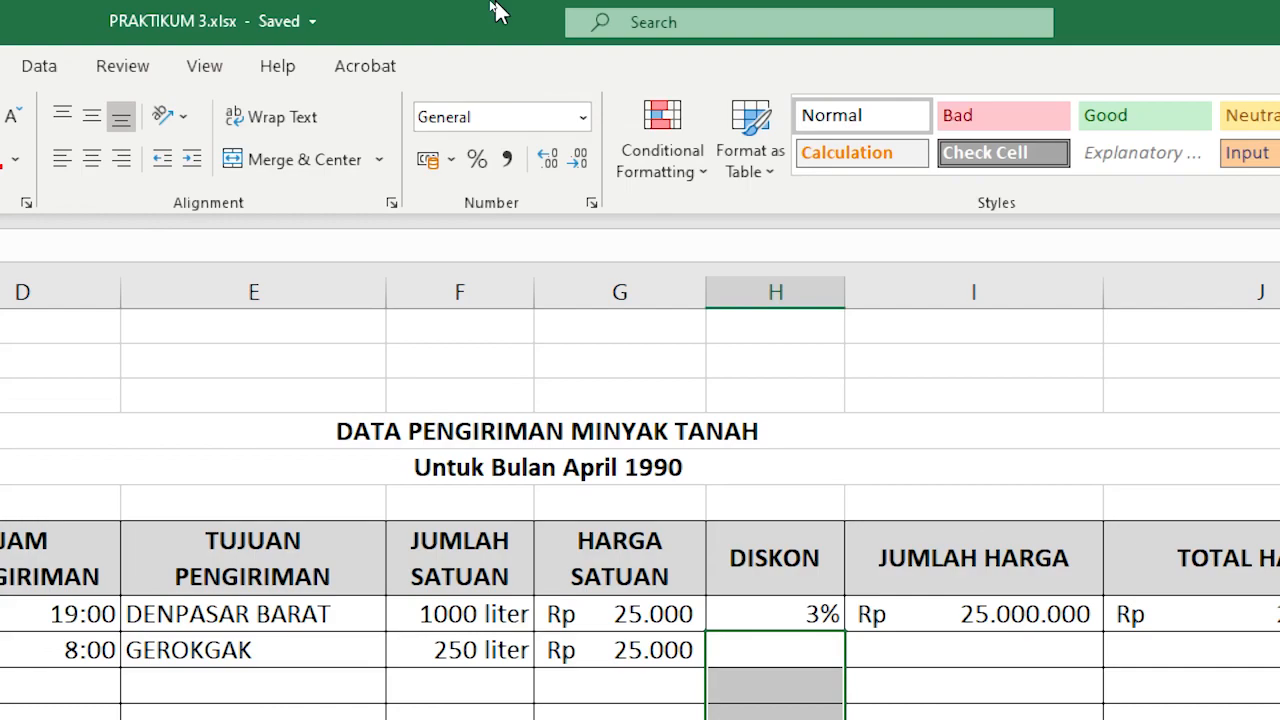
left_click(481, 170)
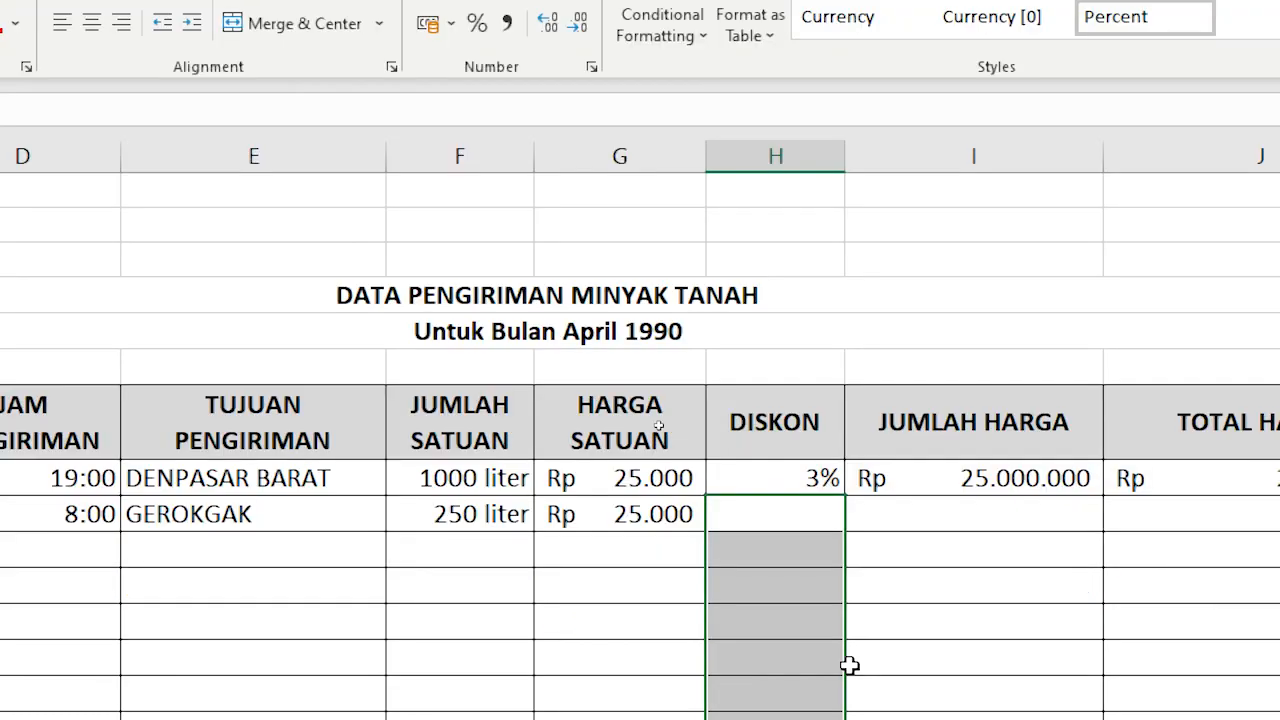
scroll(845, 668, "down", 5)
scroll(800, 606, "up", 5)
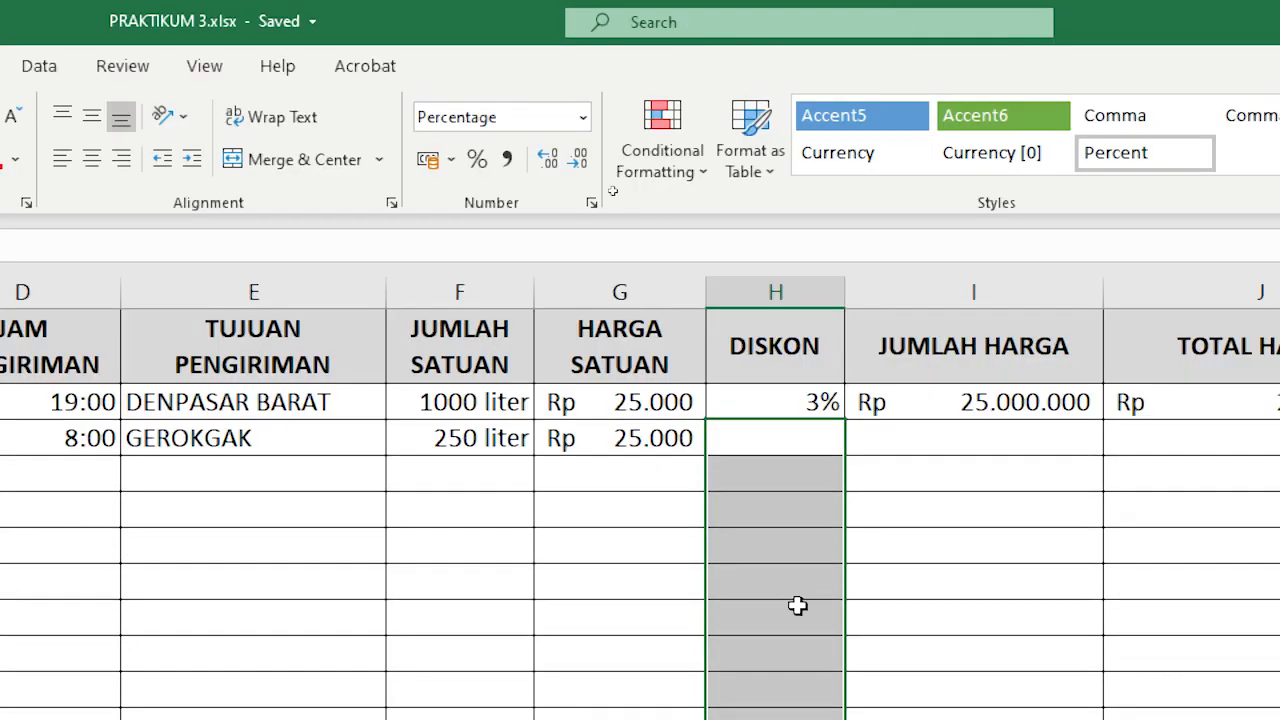
left_click(747, 541)
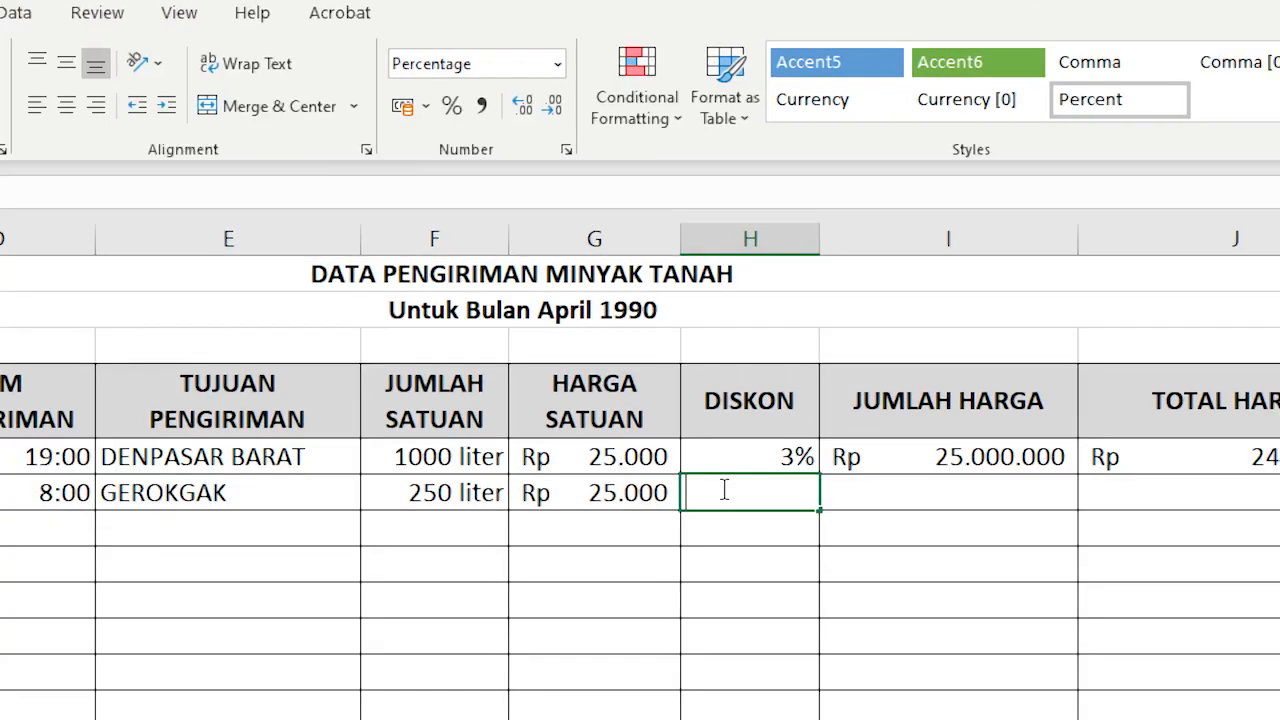
type("1")
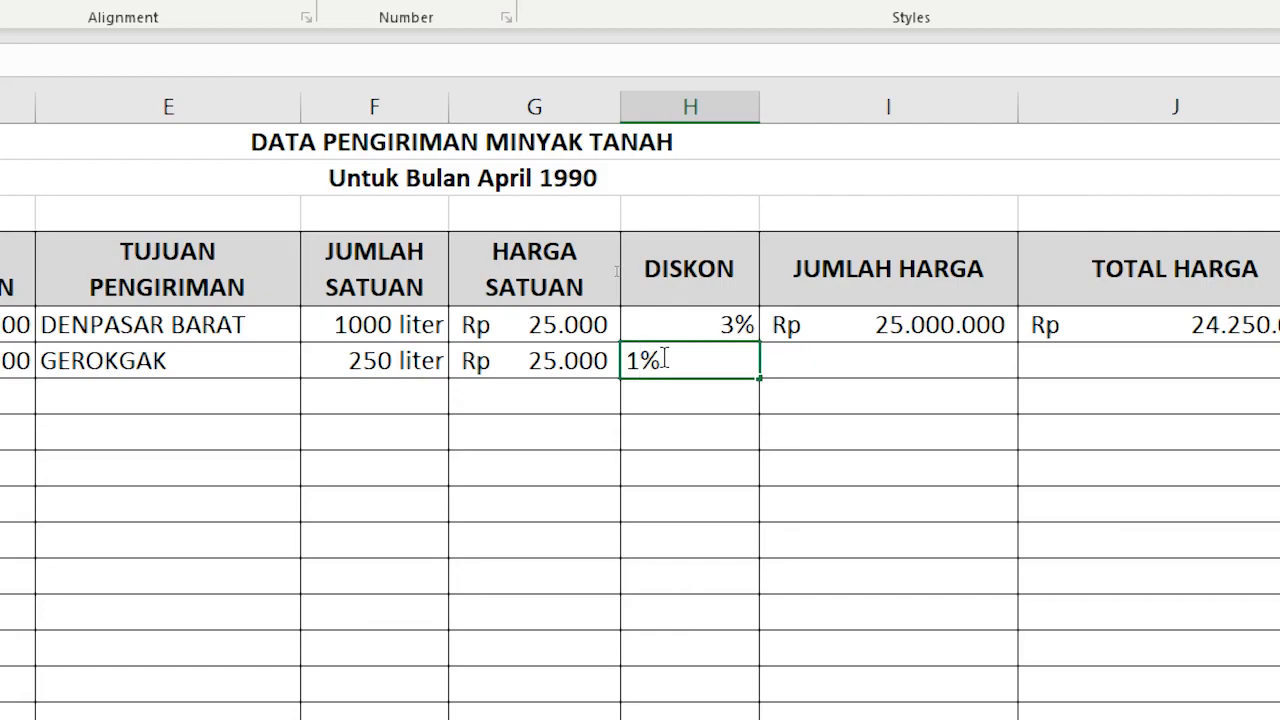
key("Return")
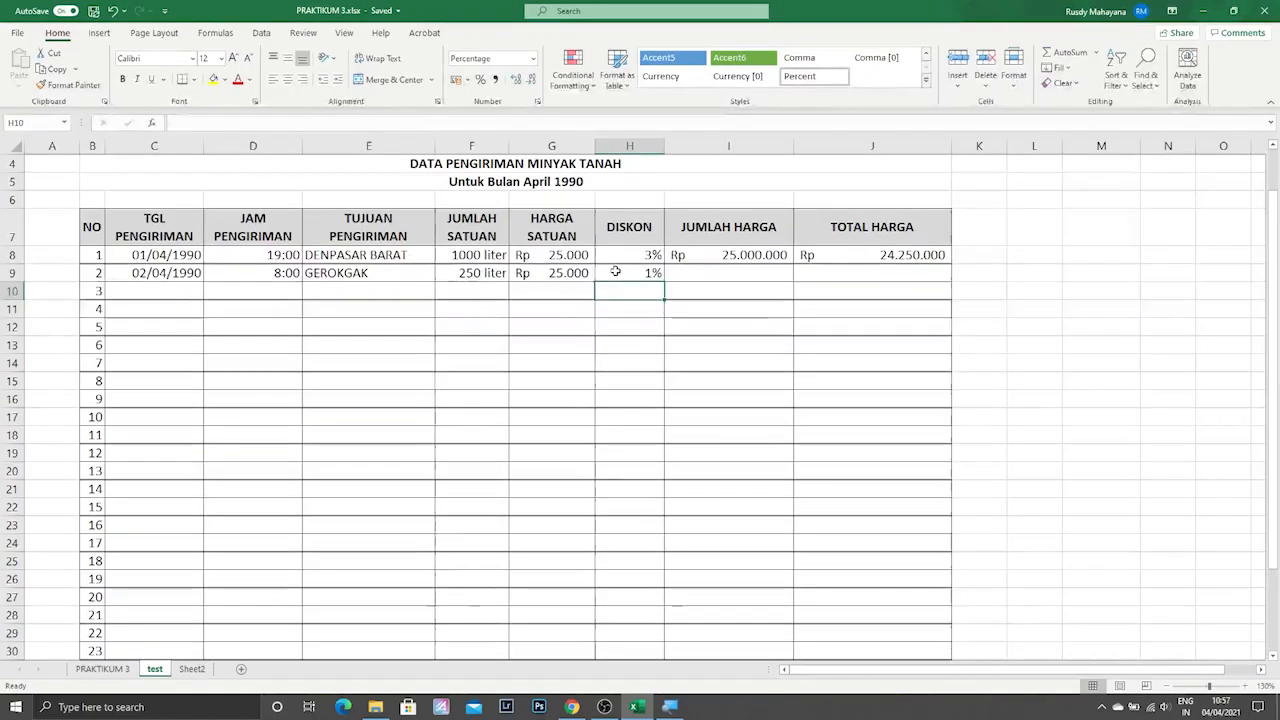
Step: Check the JUMLAH HARGA formula in I8 and enter =F9*G9 in I9
left_click(900, 372)
left_click(737, 255)
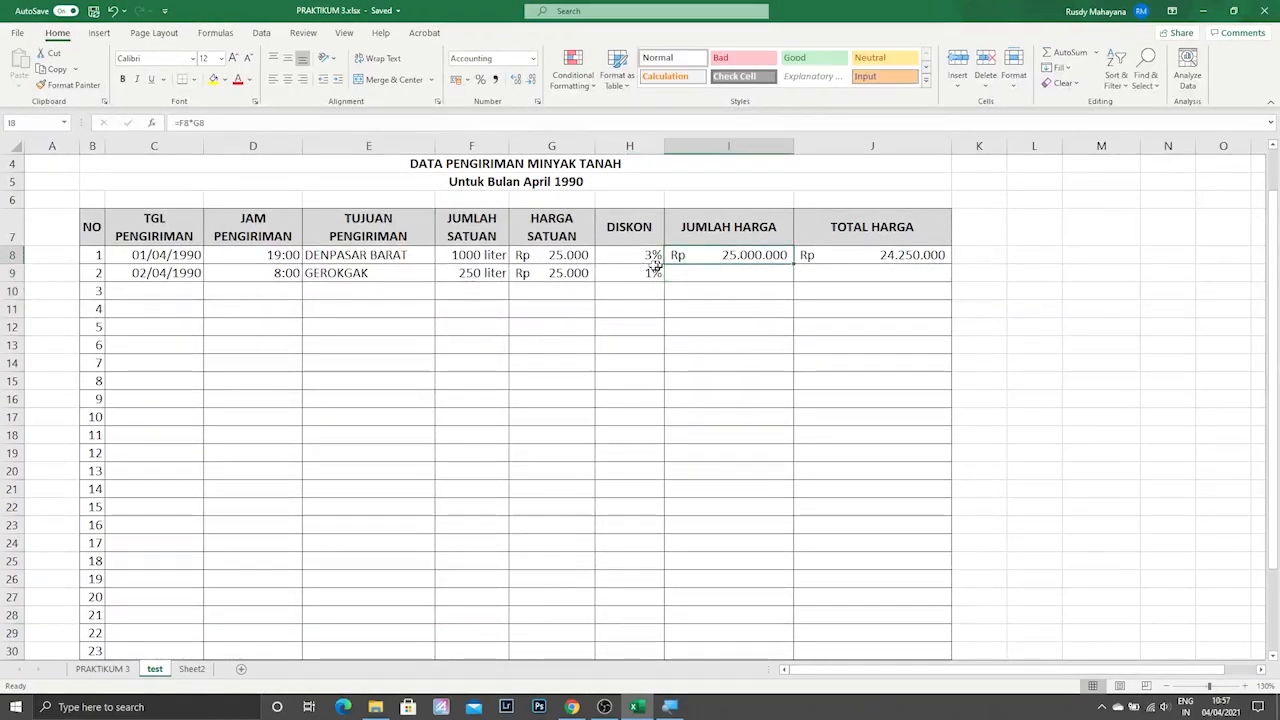
left_click(706, 273)
type("=")
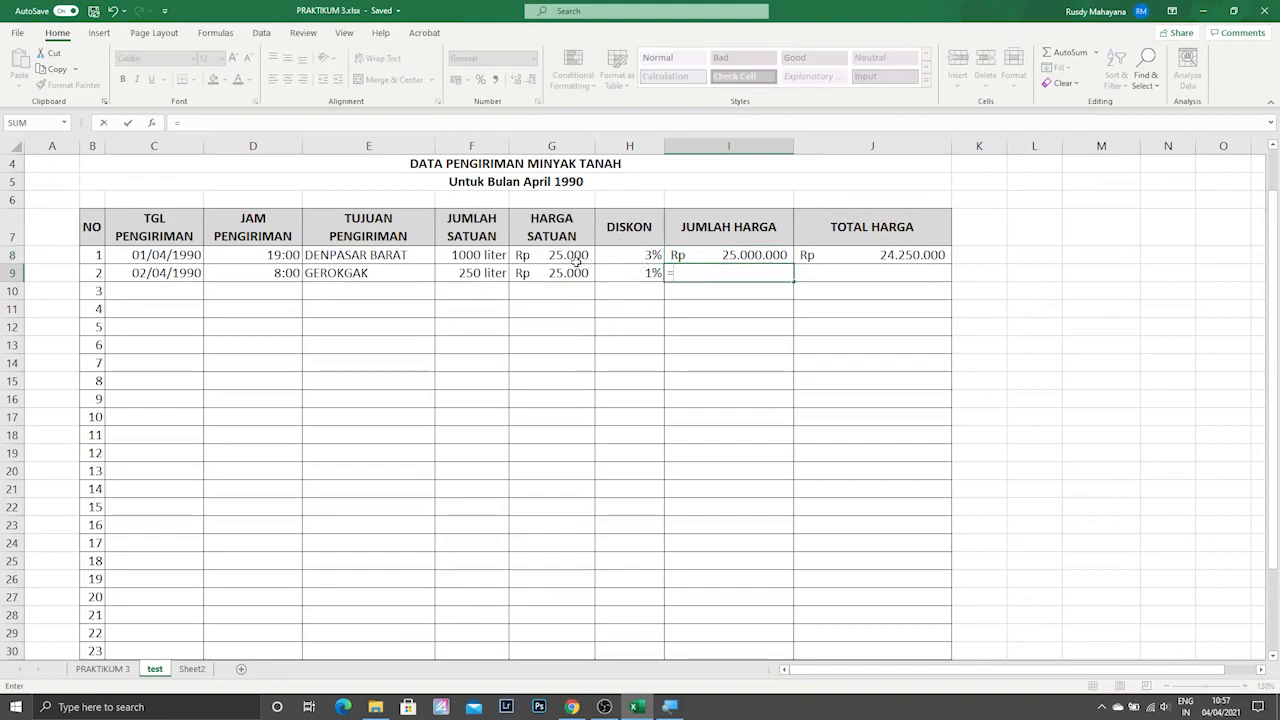
left_click(471, 274)
type("*")
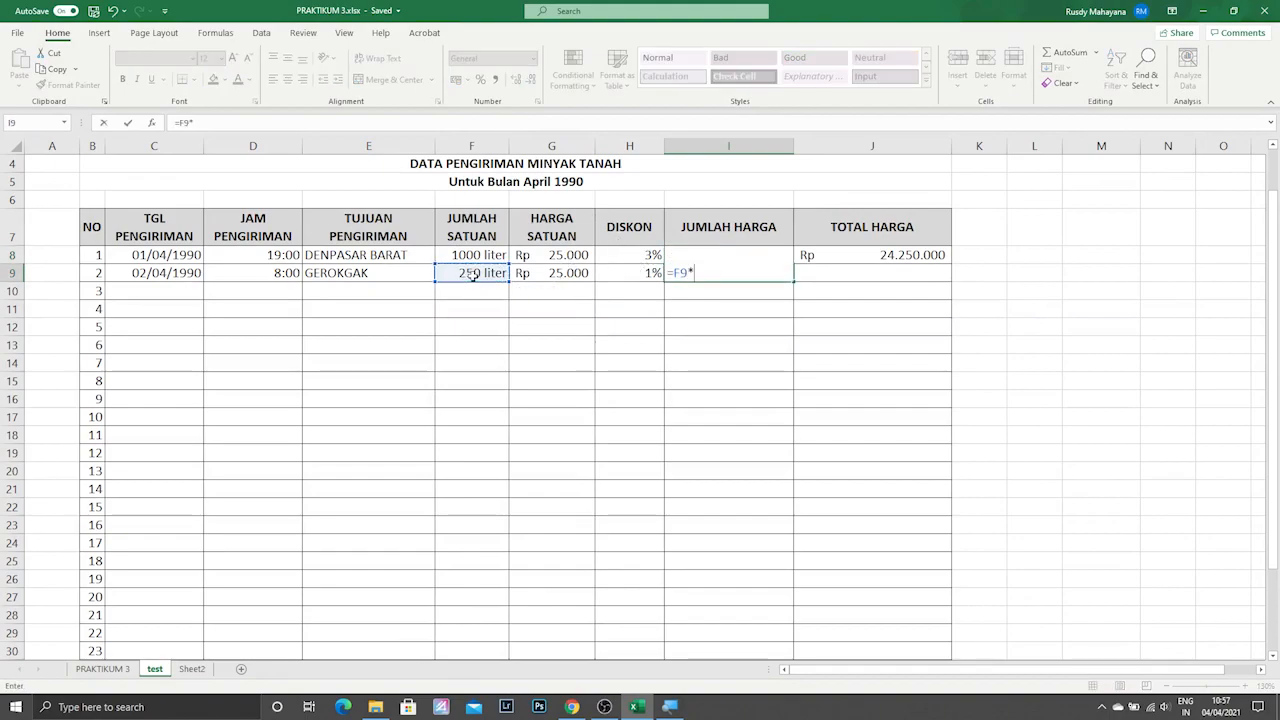
left_click(565, 274)
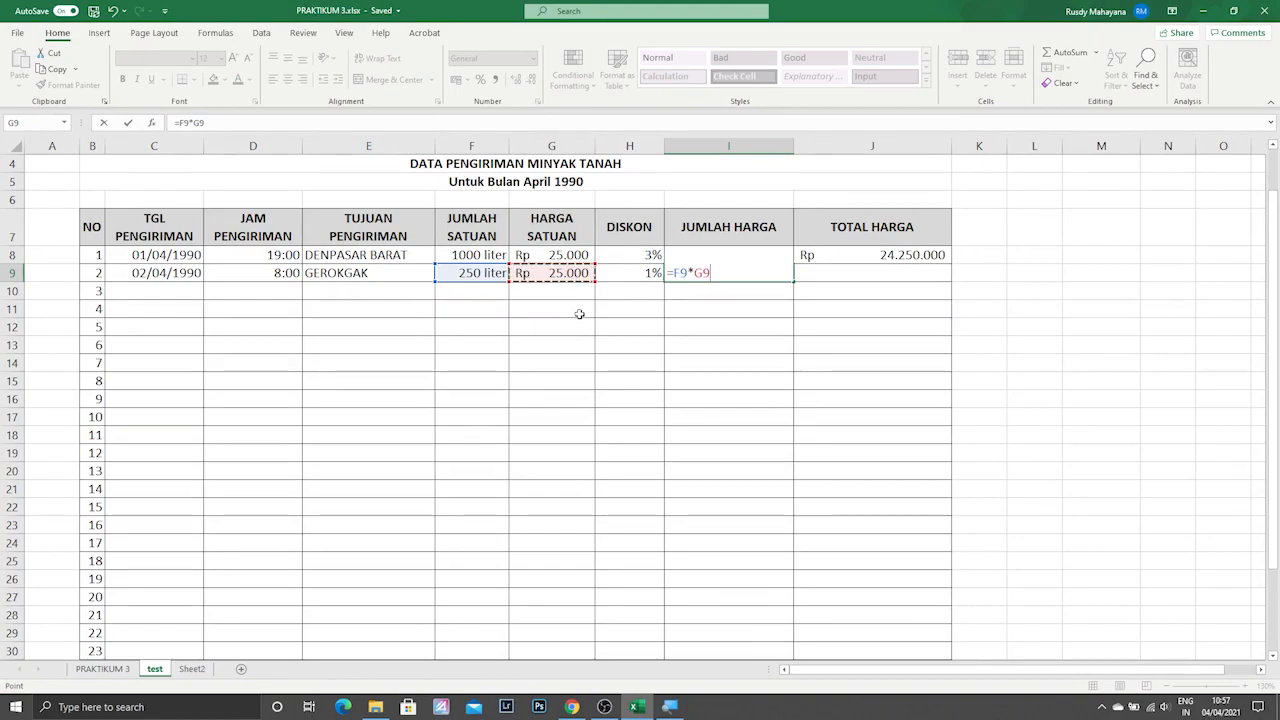
key("Return")
Step: Apply the Accounting number format to the JUMLAH HARGA cell I9
left_click(719, 273)
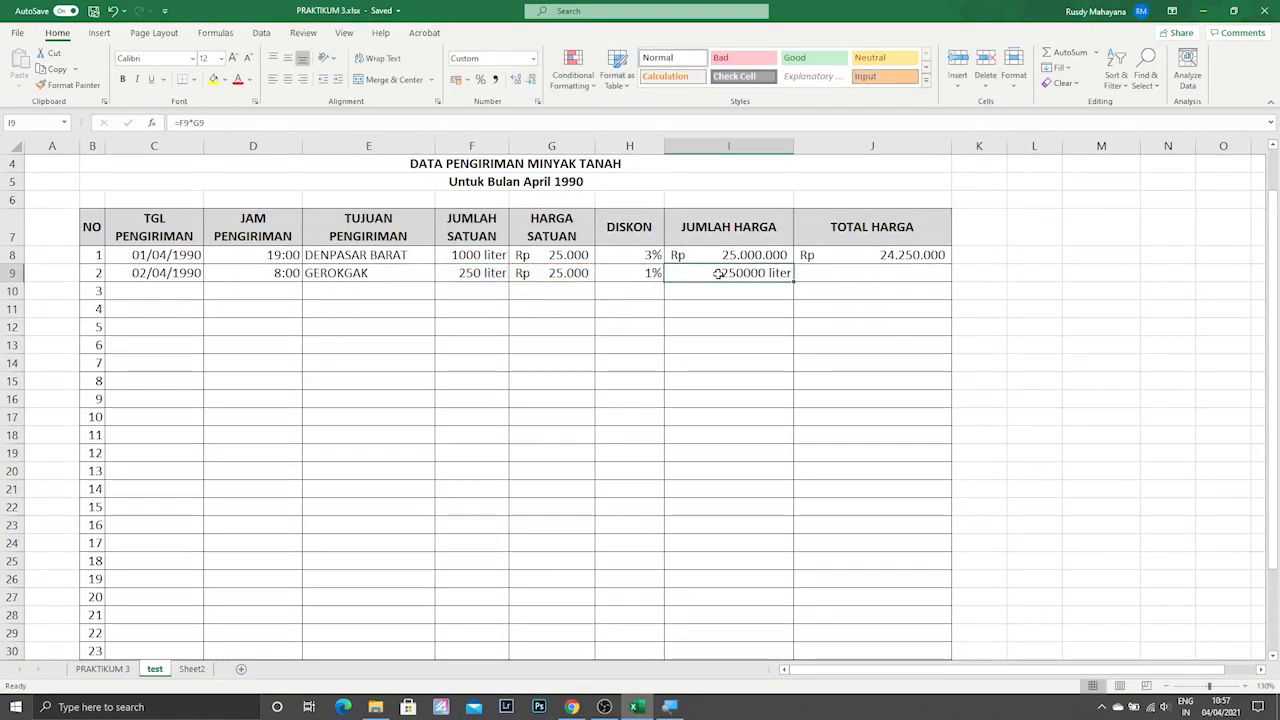
left_click(533, 58)
left_click(548, 180)
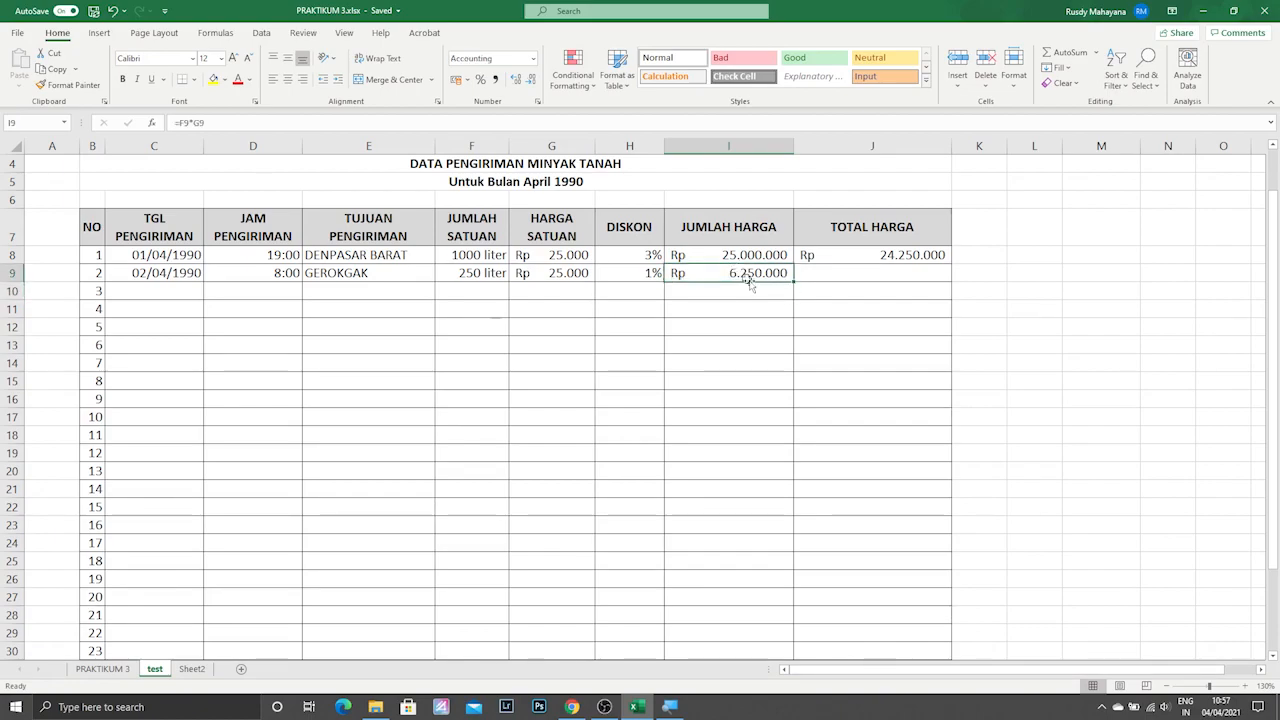
left_click(533, 58)
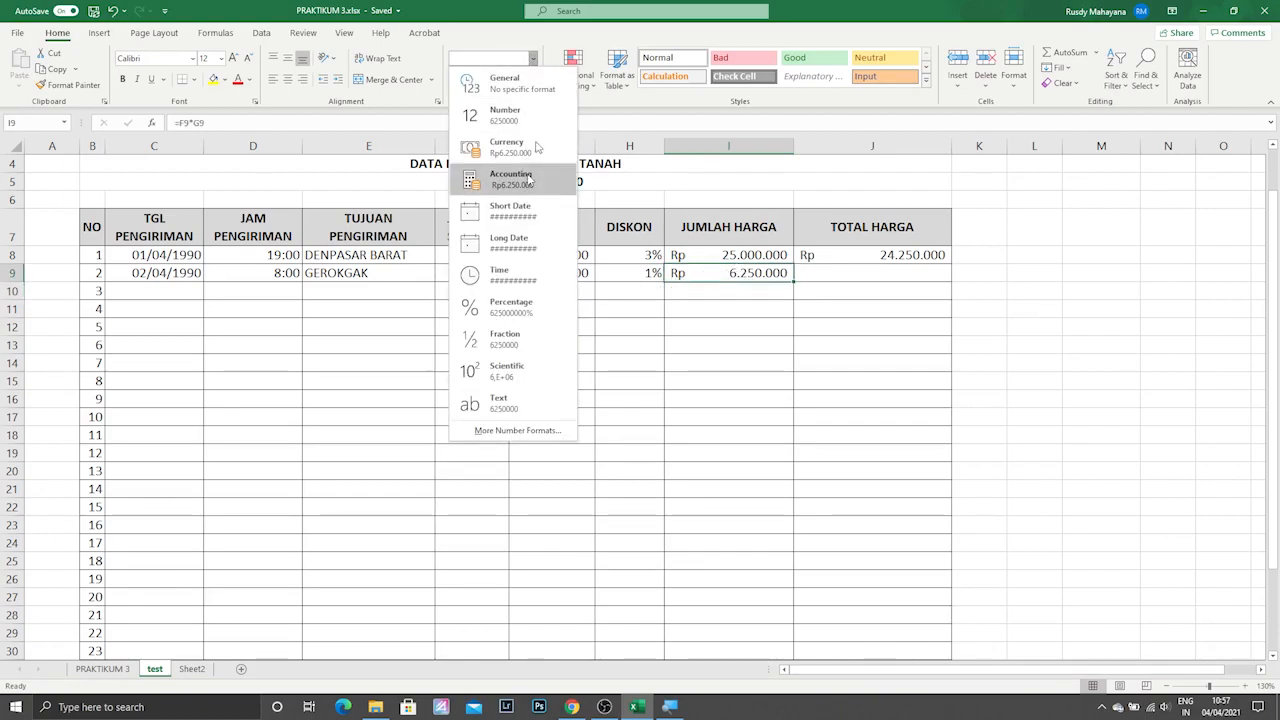
left_click(766, 320)
Step: Enter the discounted total formula =I9-(I9*H9) in the TOTAL HARGA cell J9
left_click(864, 275)
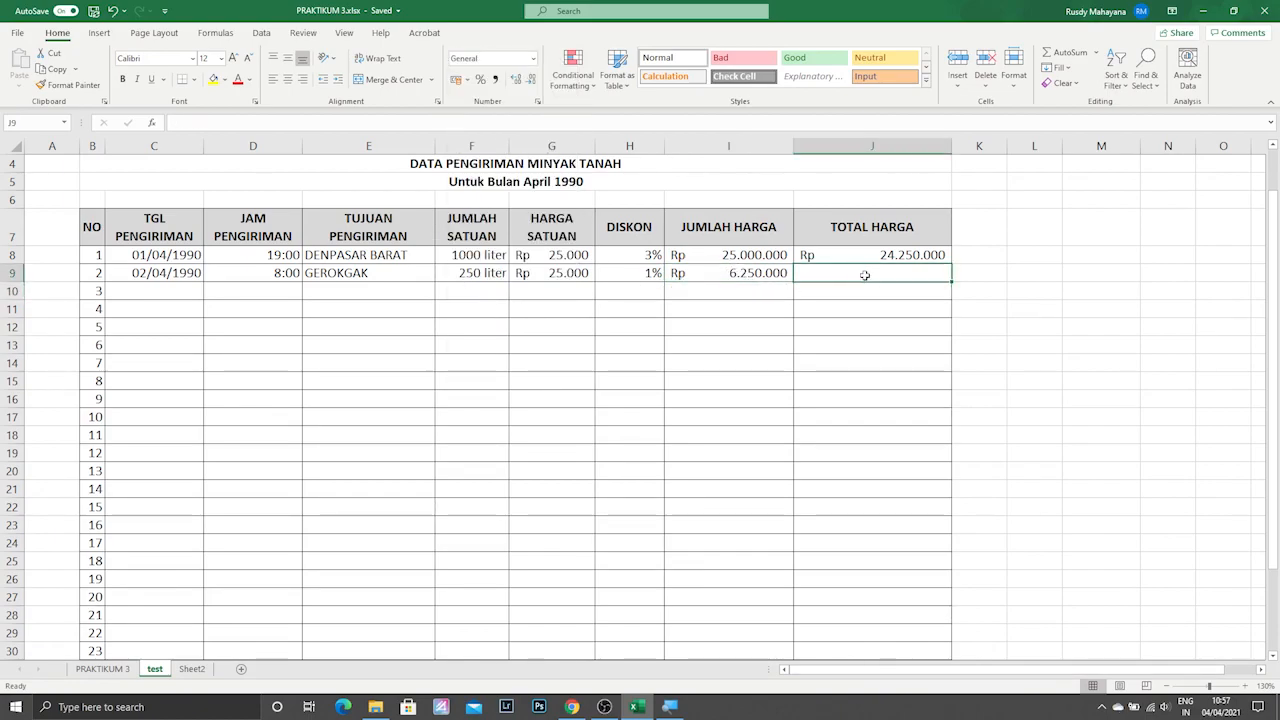
type("=")
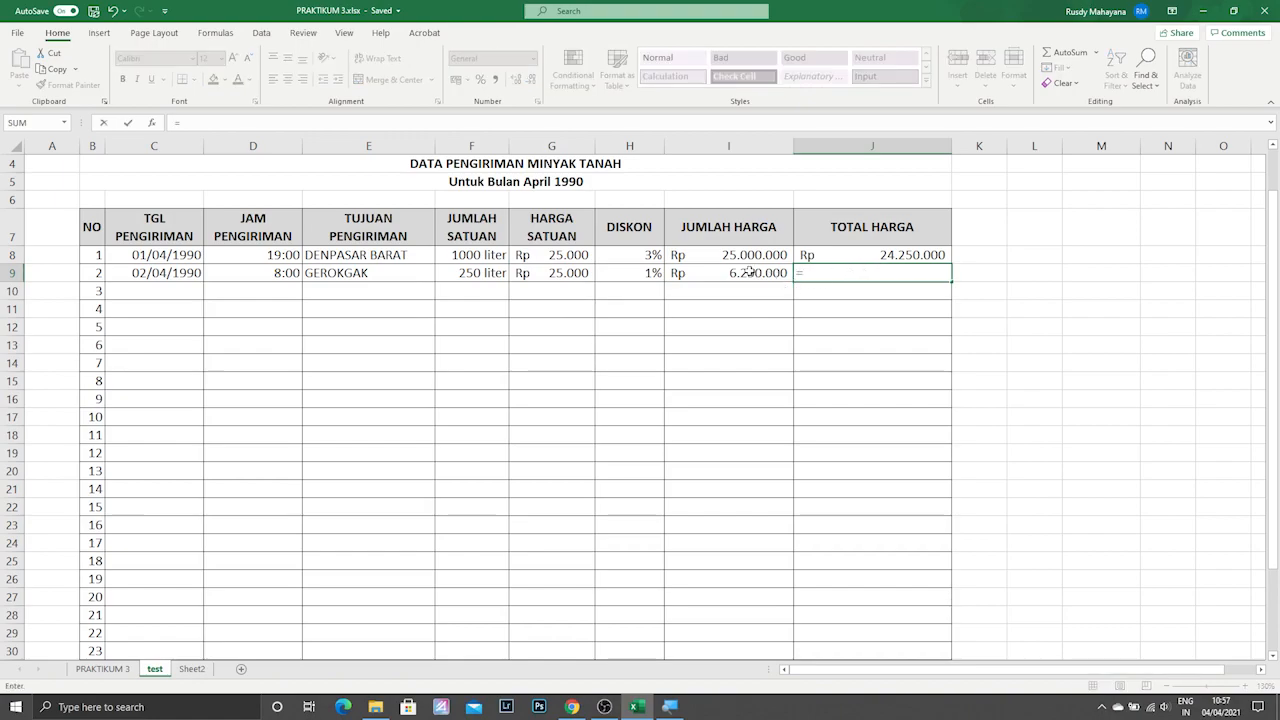
left_click(750, 270)
type("-")
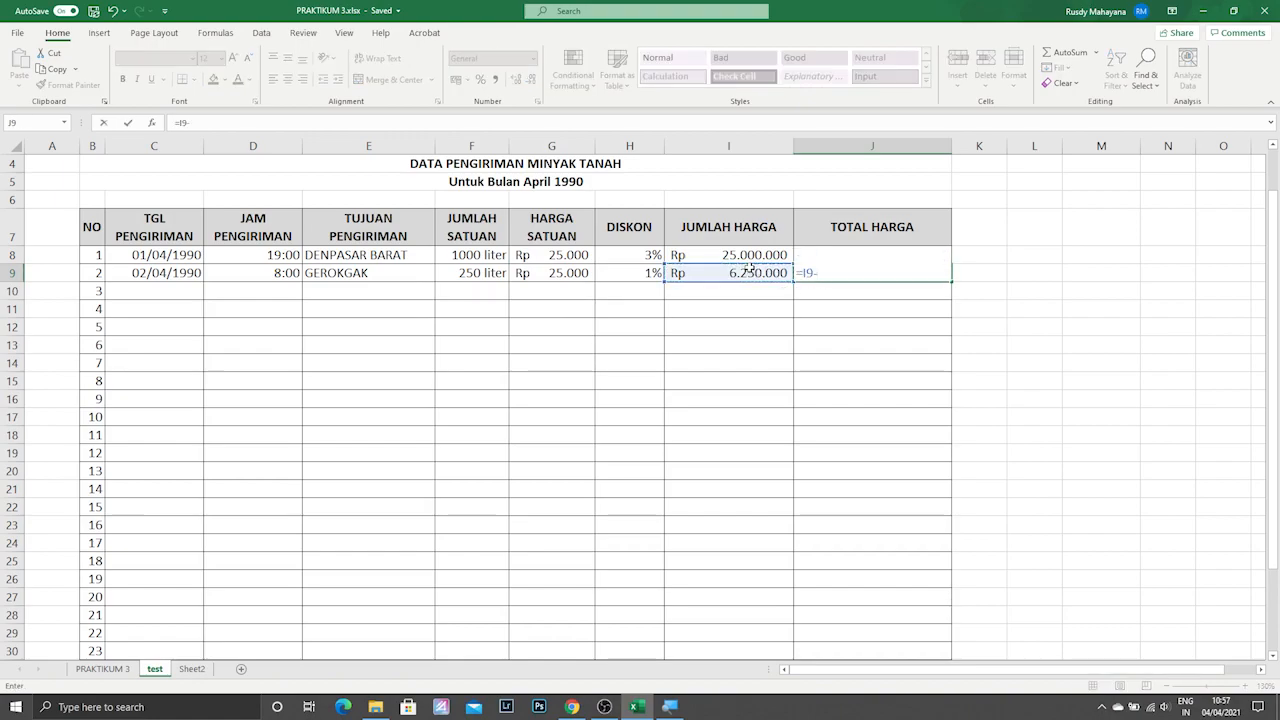
type("(")
left_click(686, 272)
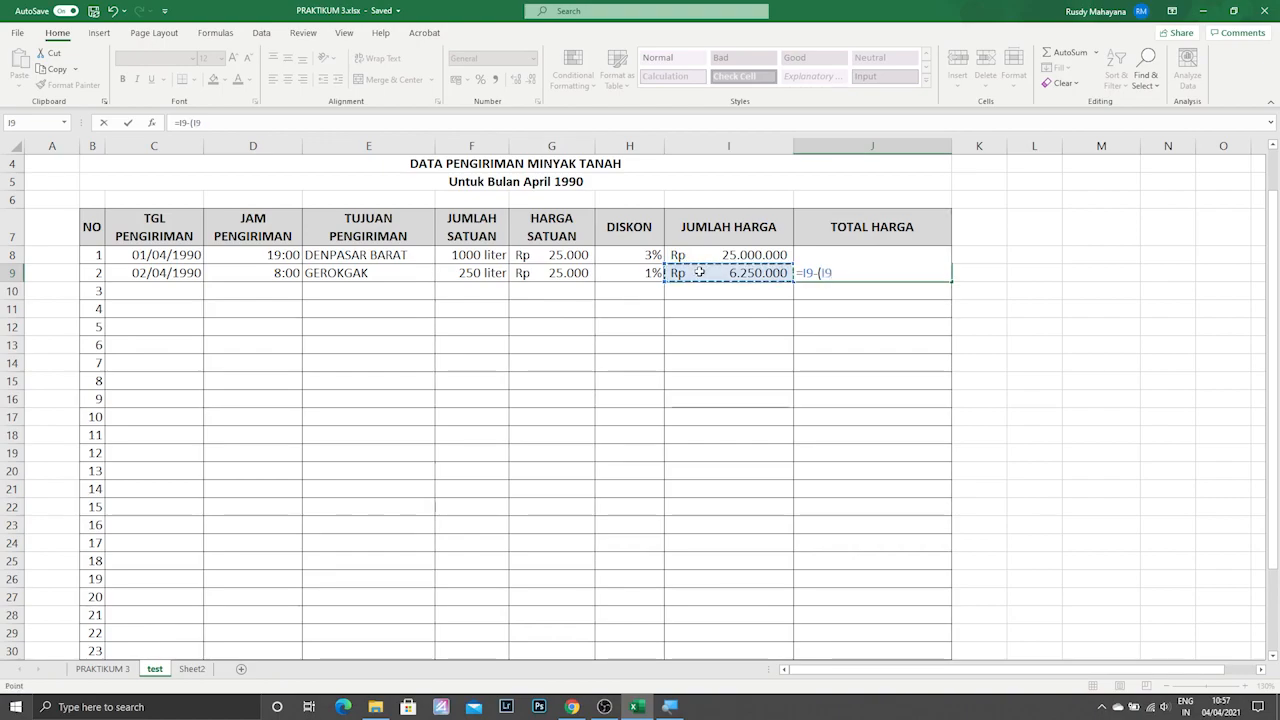
type("*")
left_click(646, 268)
type(")")
key("Return")
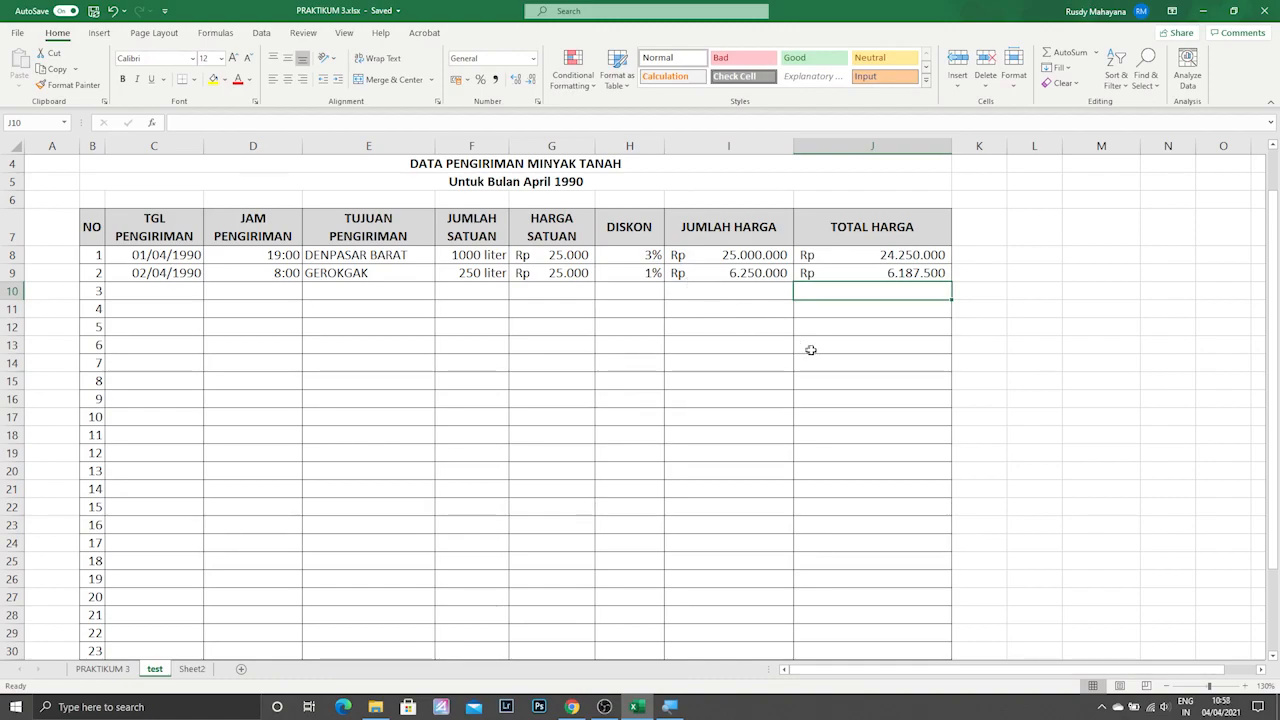
Step: Review the delivery table's title lines, heading row, the two filled rows and the empty rows below them
scroll(900, 370, "up", 1)
scroll(887, 364, "down", 1)
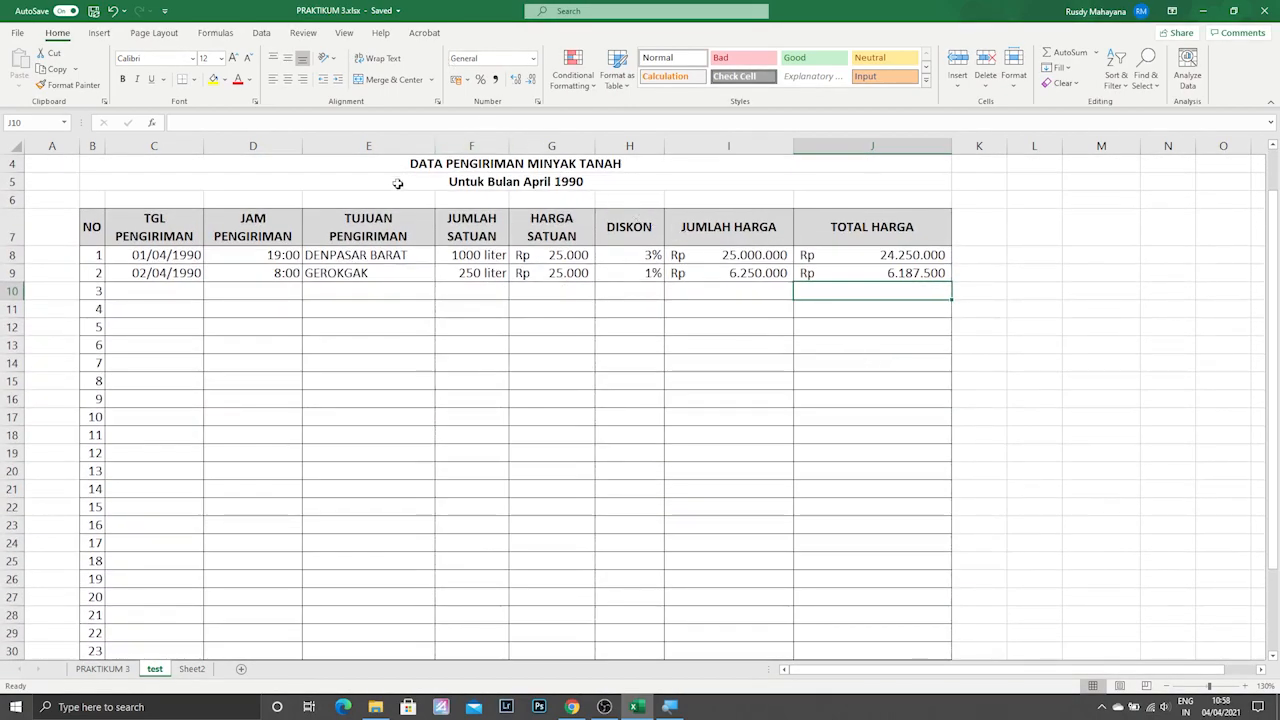
left_click(205, 168)
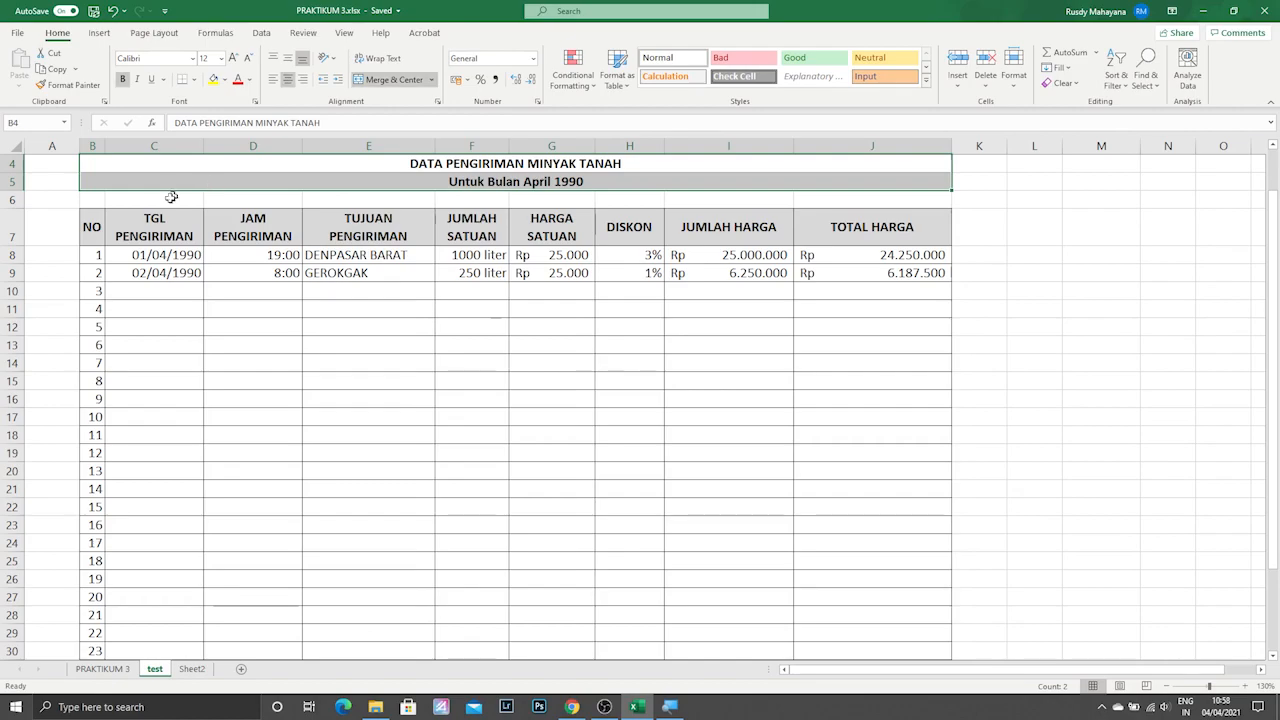
left_click_drag(92, 227, 935, 508)
left_click(703, 387)
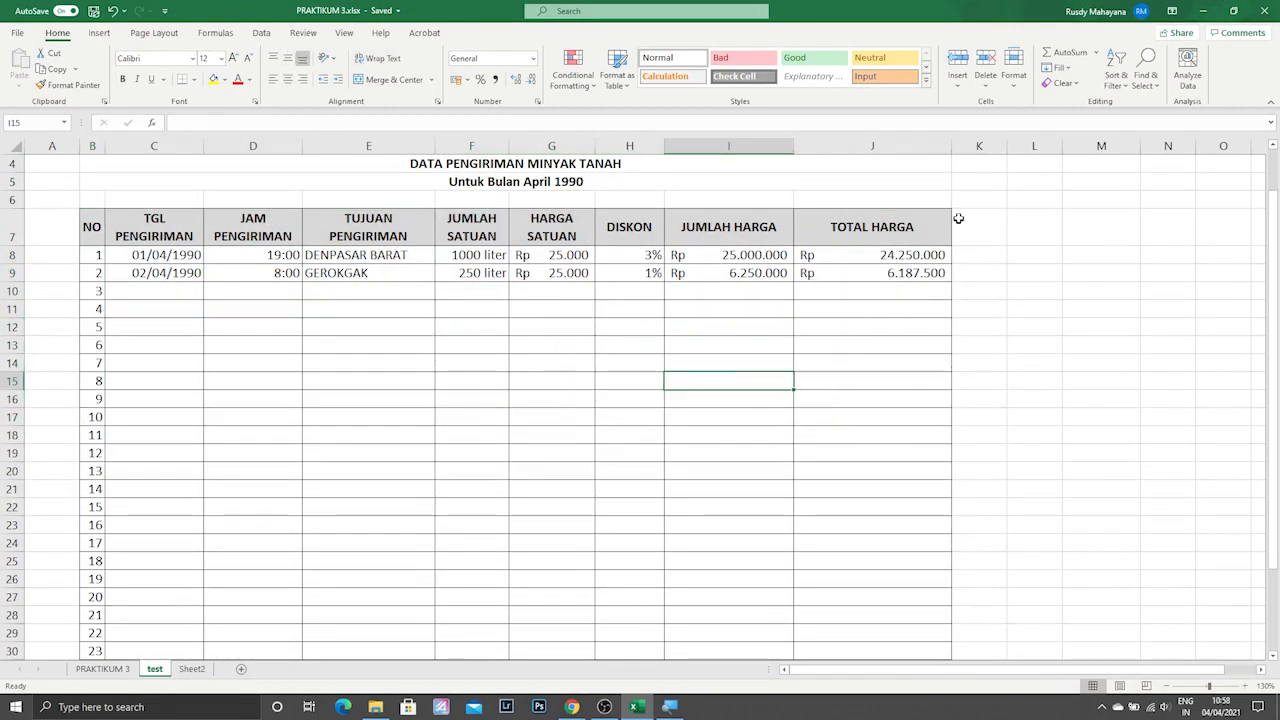
left_click(964, 216)
left_click_drag(1015, 192, 1010, 189)
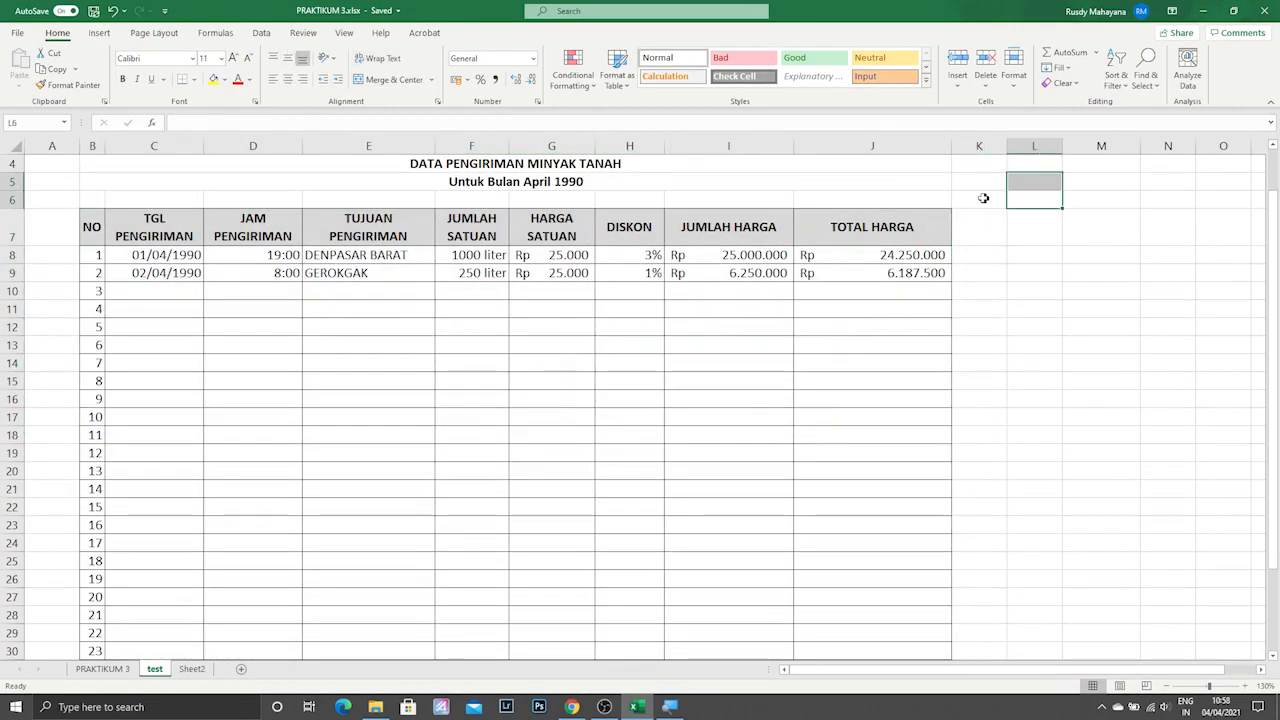
left_click(981, 198)
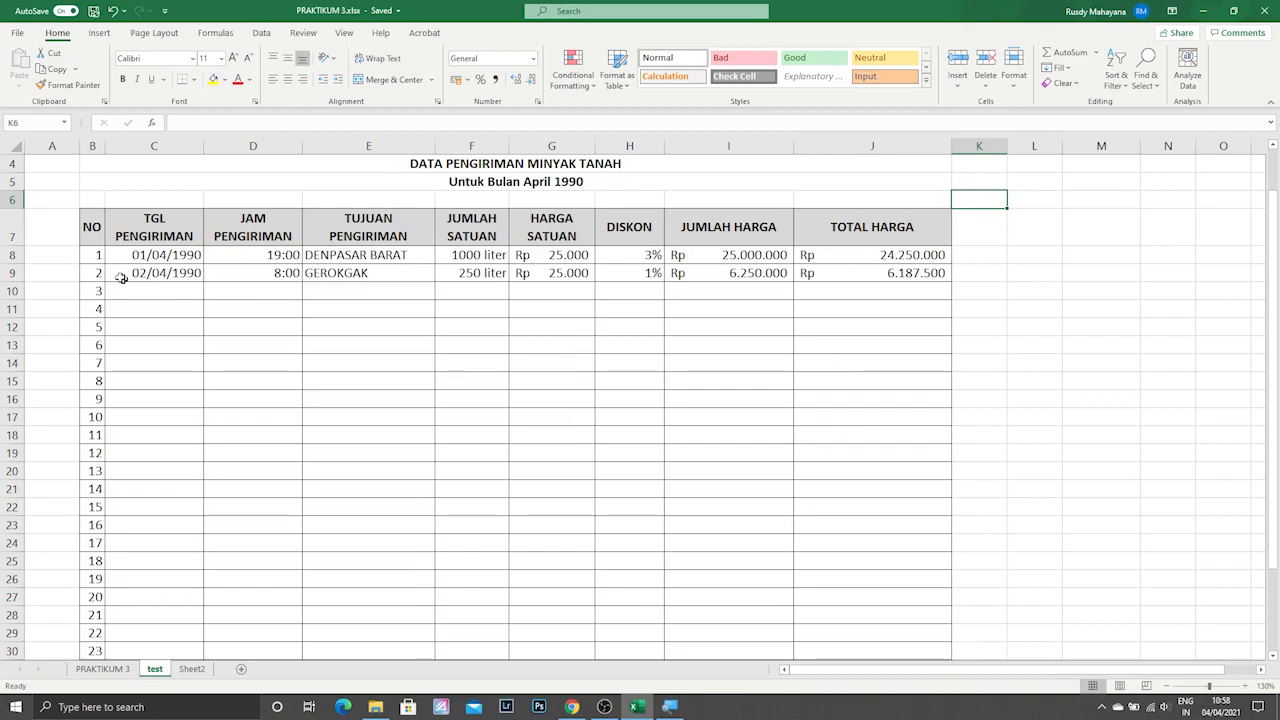
left_click_drag(146, 255, 860, 275)
left_click(860, 275)
left_click(431, 329)
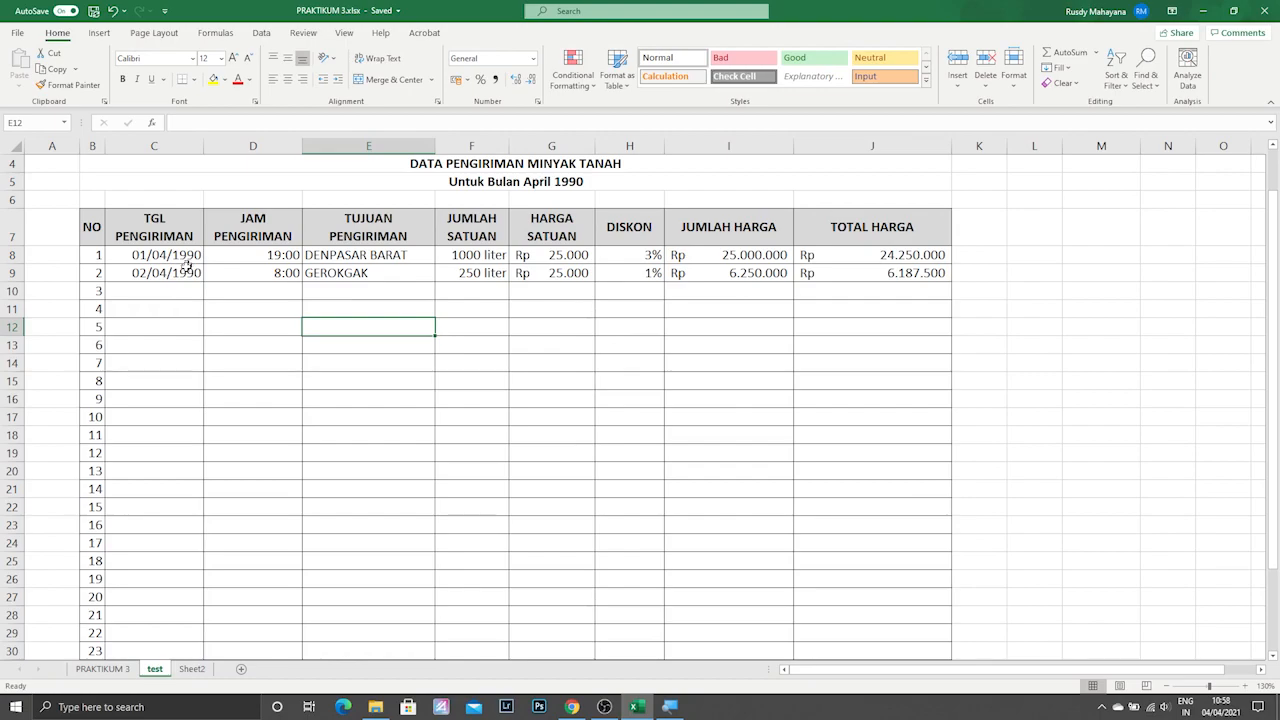
left_click(175, 292)
scroll(778, 421, "down", 1)
scroll(778, 421, "down", 5)
scroll(771, 431, "up", 6)
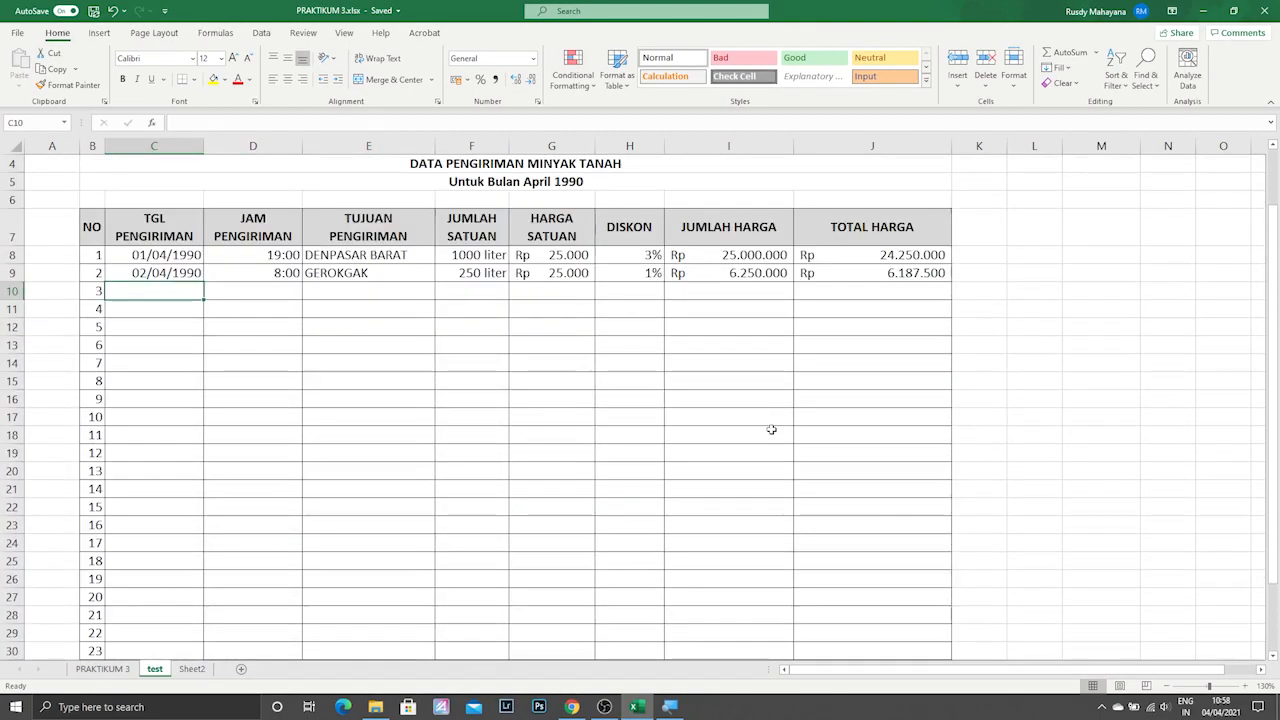
scroll(765, 431, "down", 1)
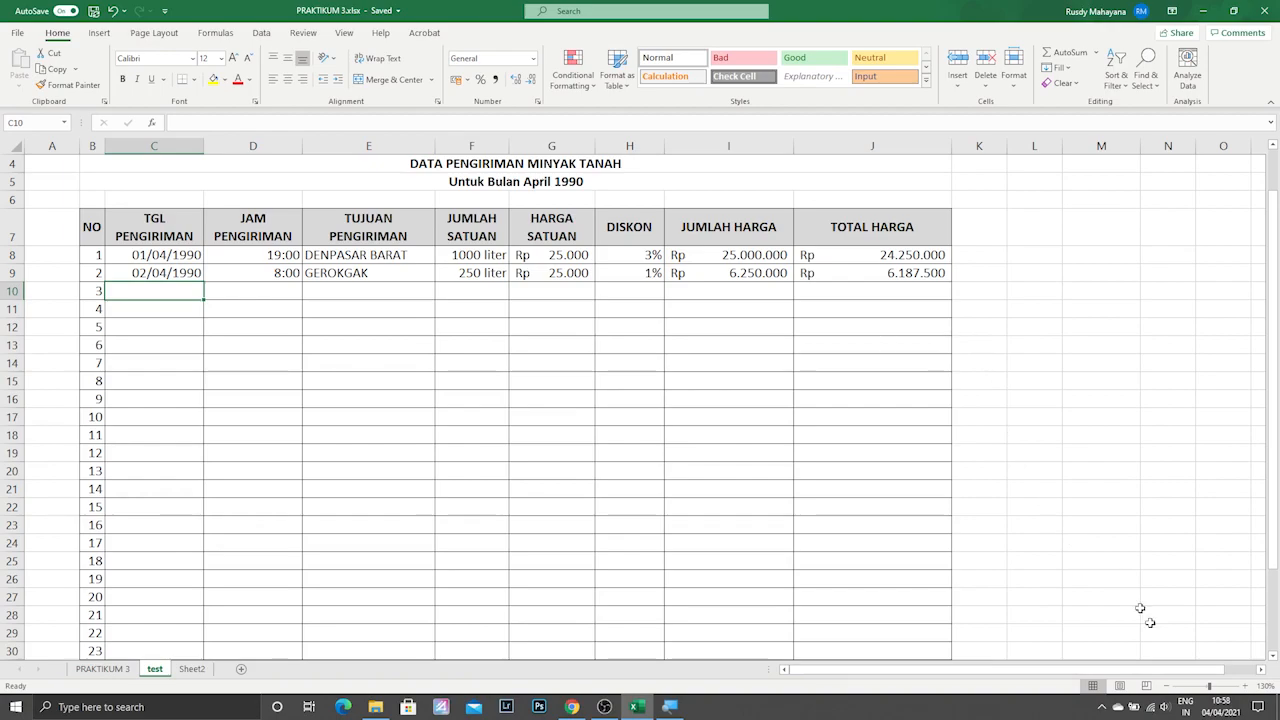
left_click(1221, 707)
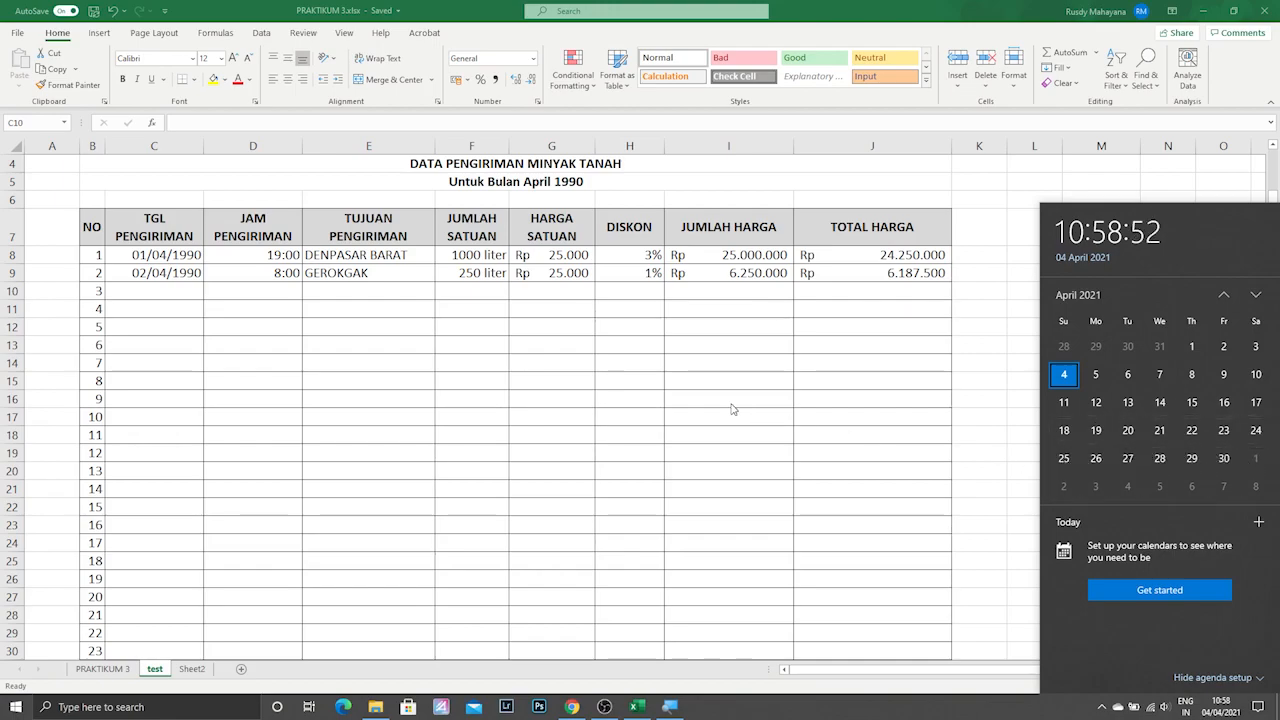
left_click(856, 339)
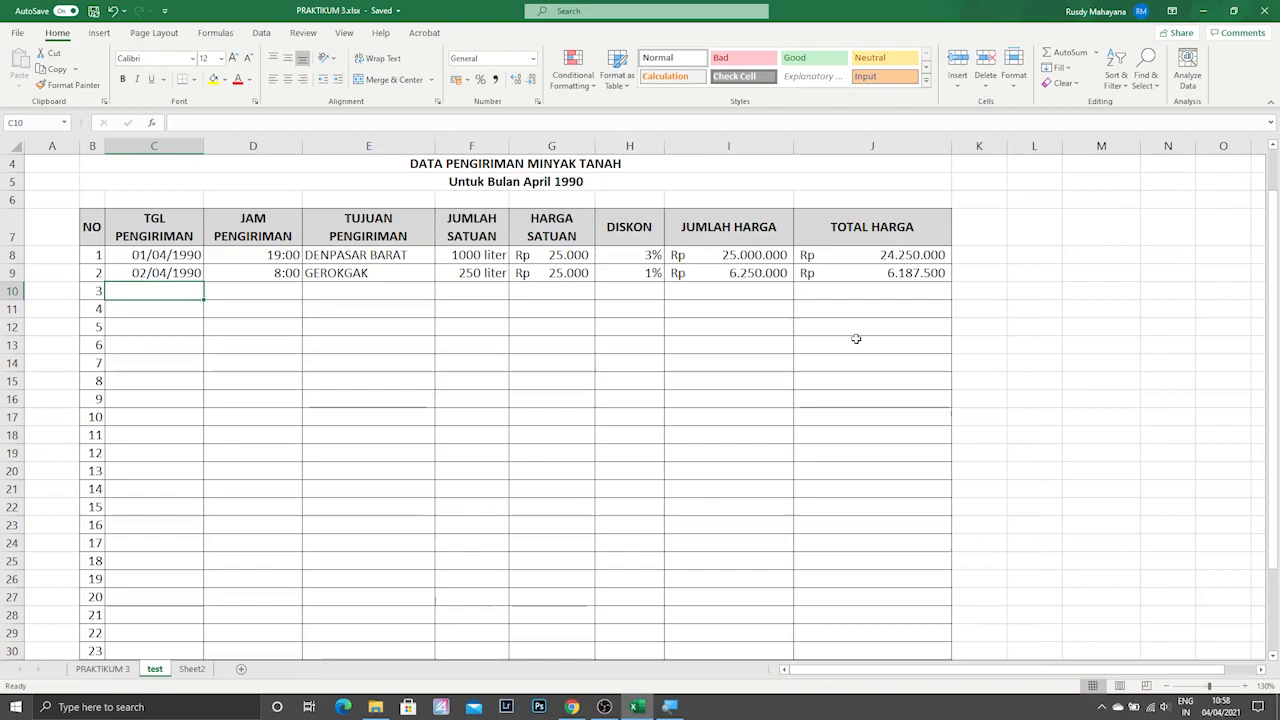
left_click(575, 326)
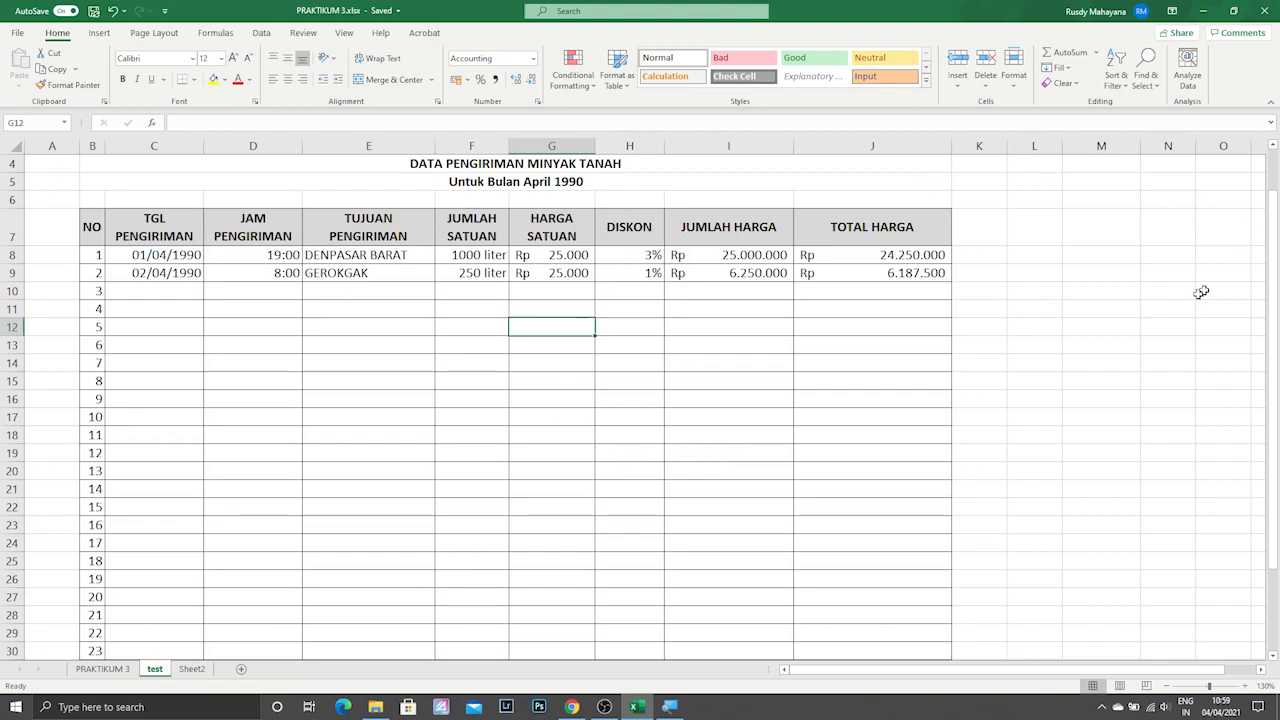
left_click(1046, 279)
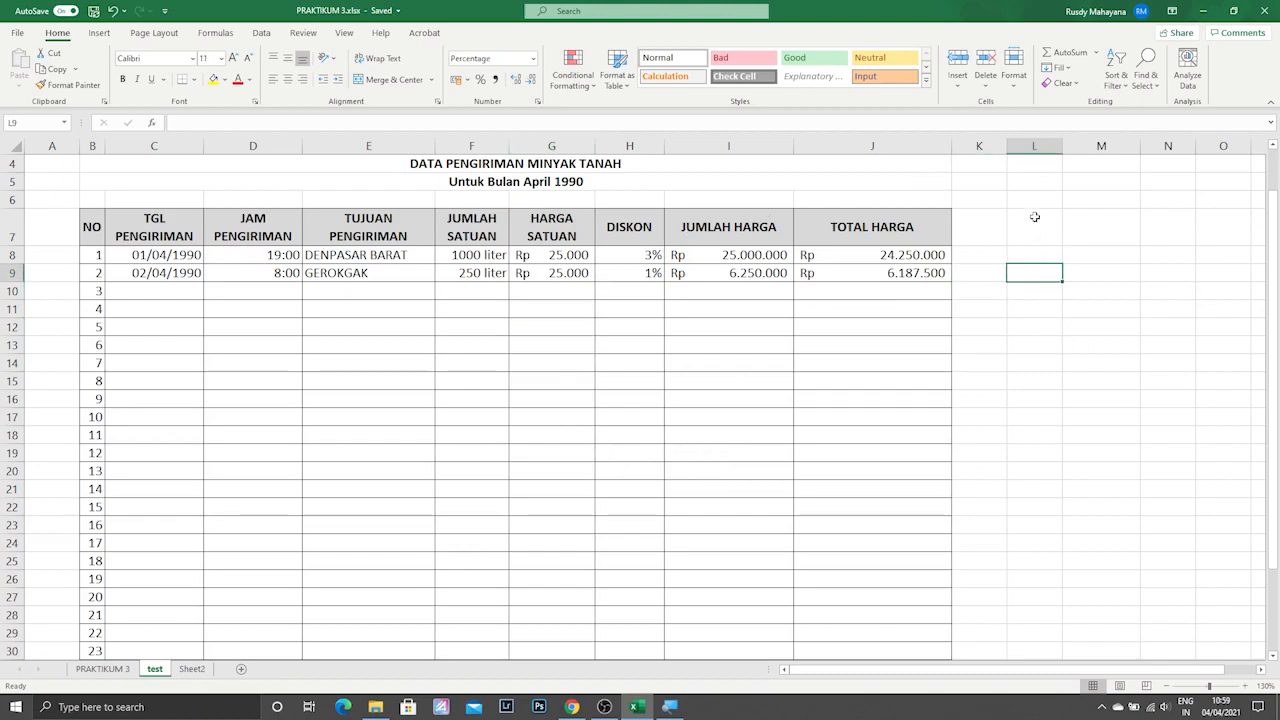